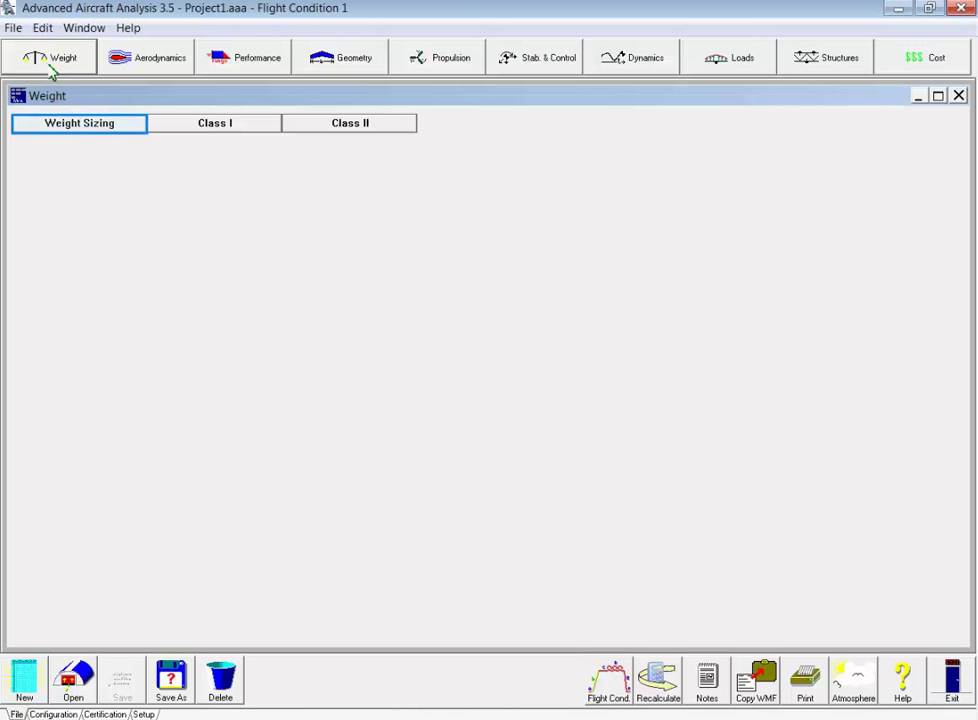
Step: Start weight sizing and designate the airplane as Civil in the certification and type settings
left_click(57, 131)
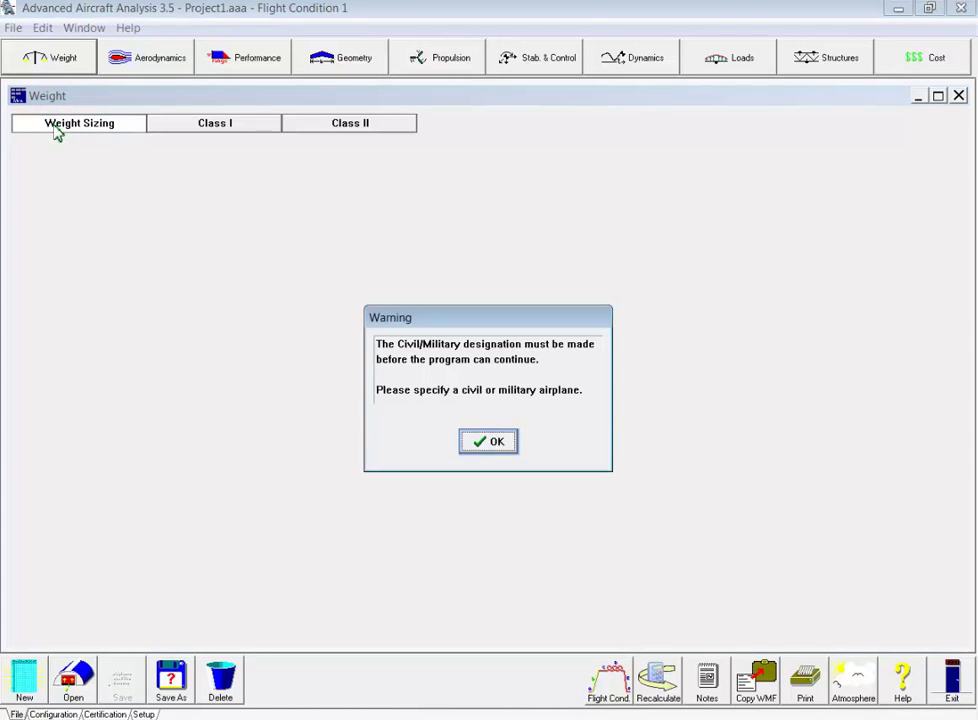
left_click(57, 131)
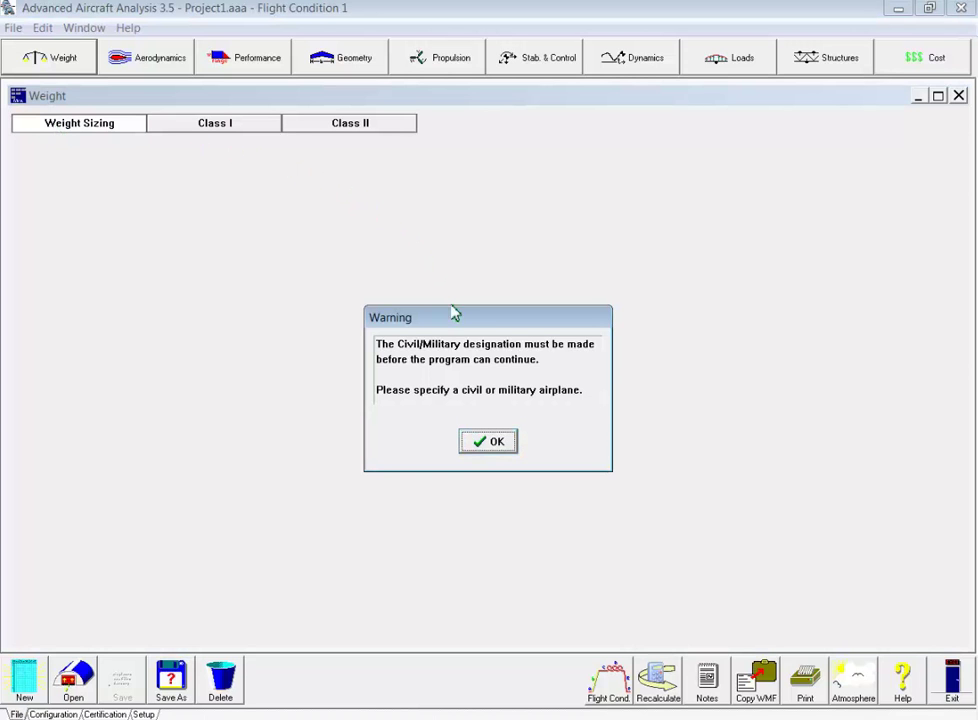
left_click(473, 441)
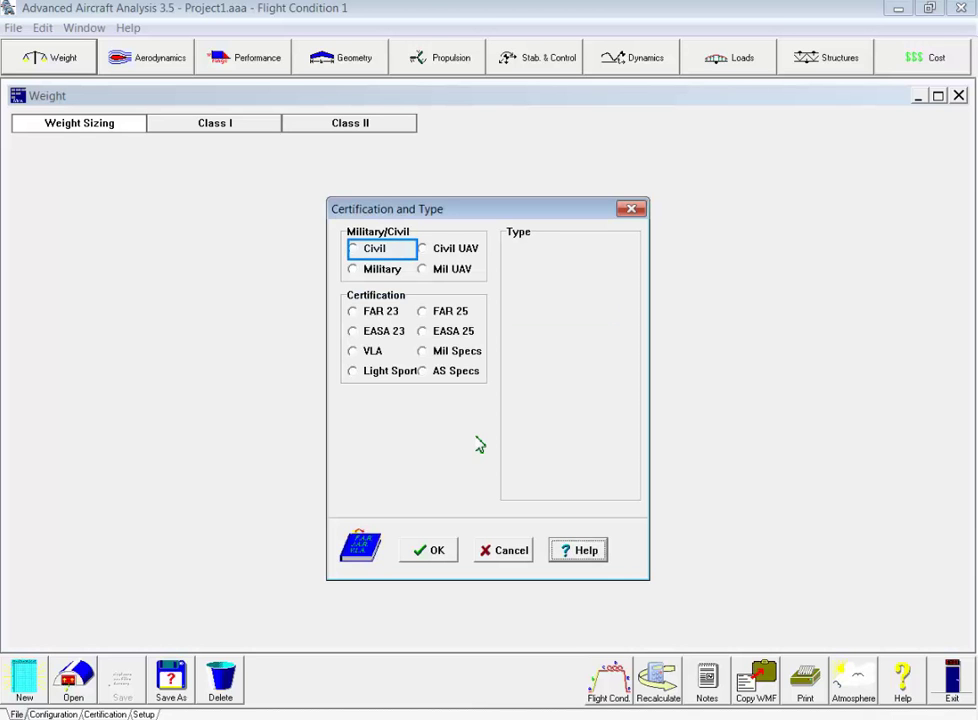
left_click(368, 252)
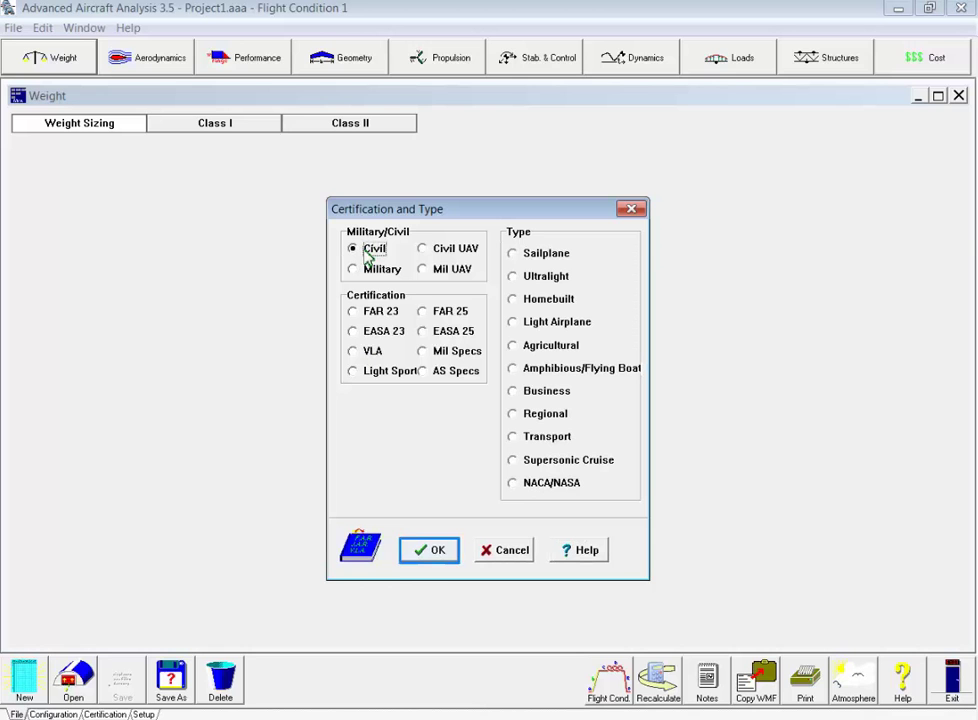
left_click(434, 558)
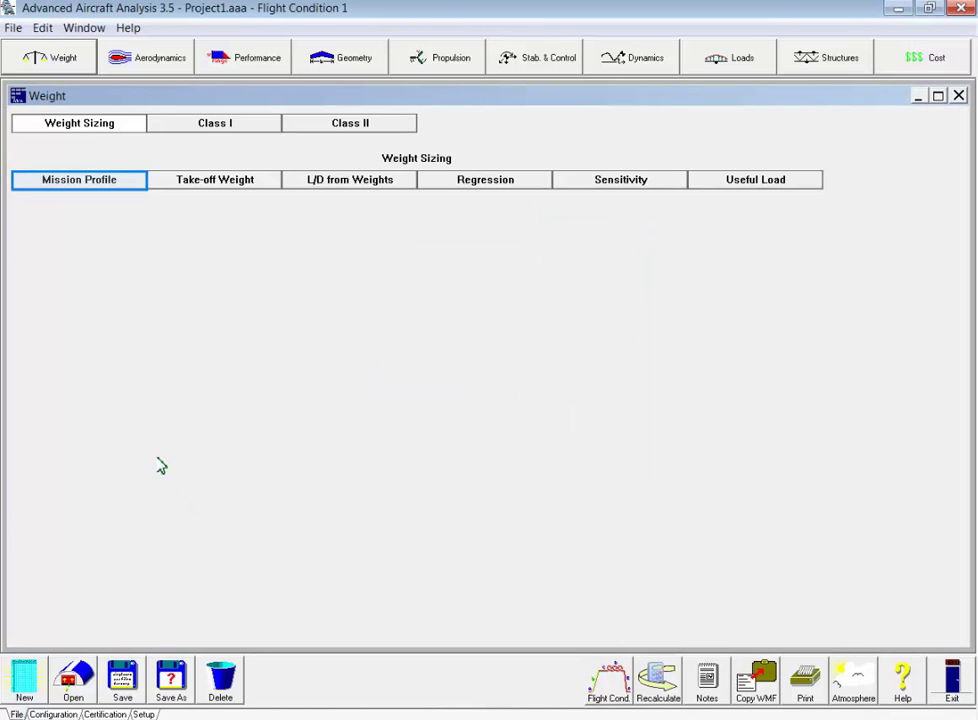
Step: Start the weight-sizing mission profile with Warmup, Taxi and Take-off segments, in that order
left_click(72, 192)
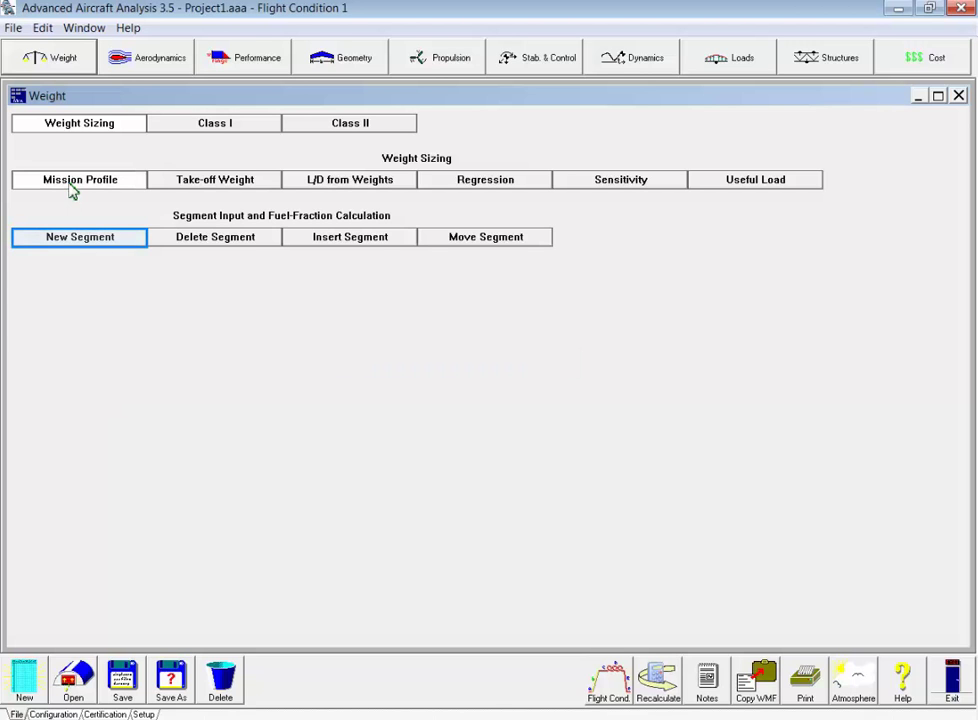
left_click(87, 240)
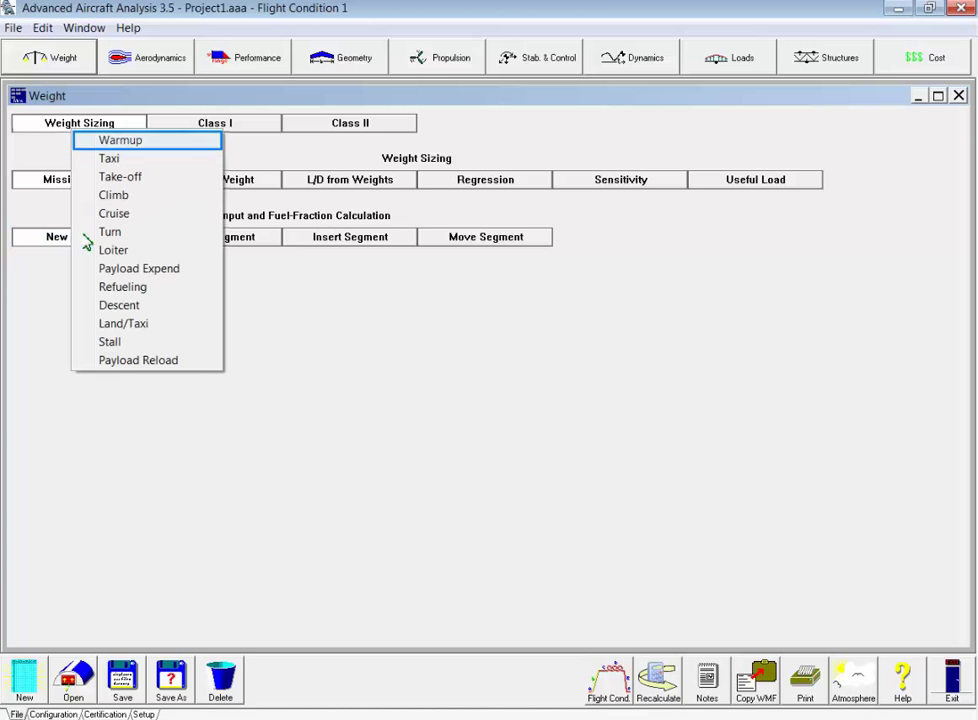
left_click(105, 141)
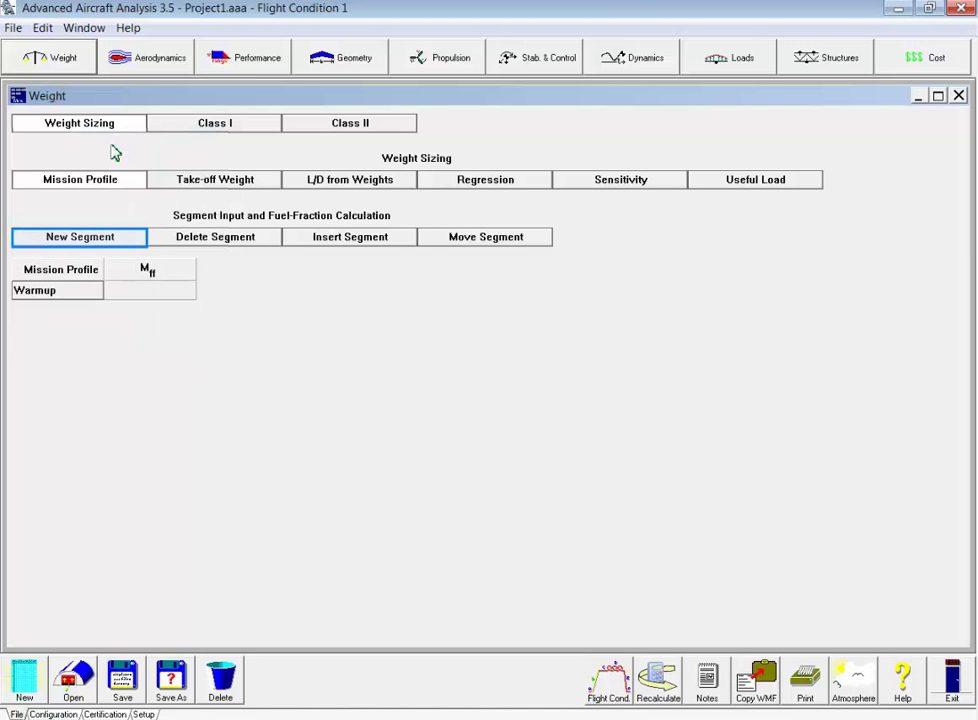
left_click(100, 246)
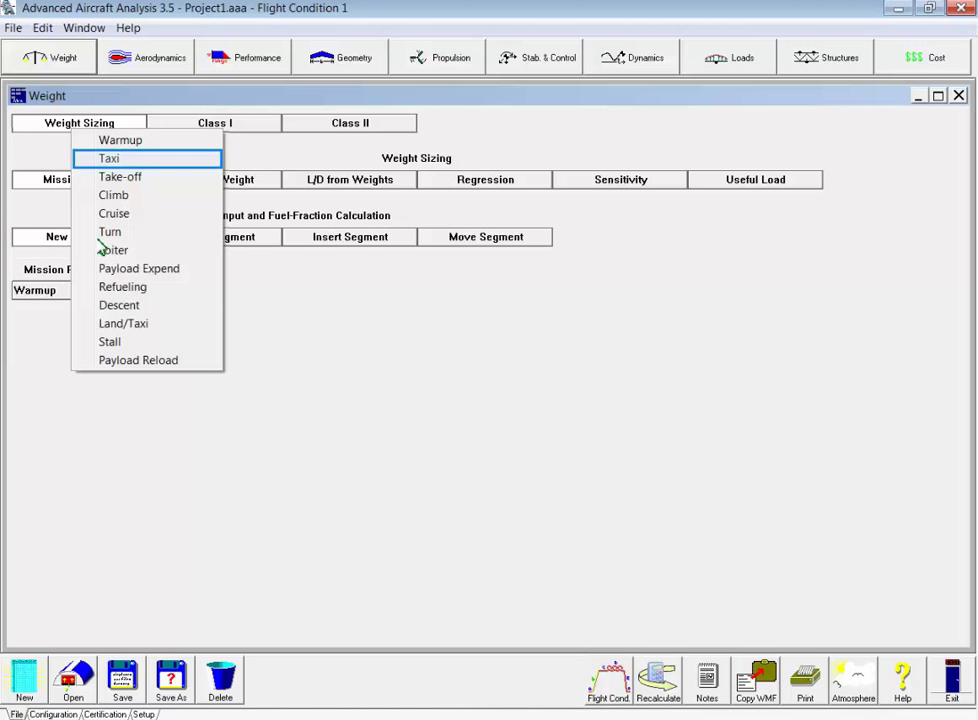
left_click(114, 164)
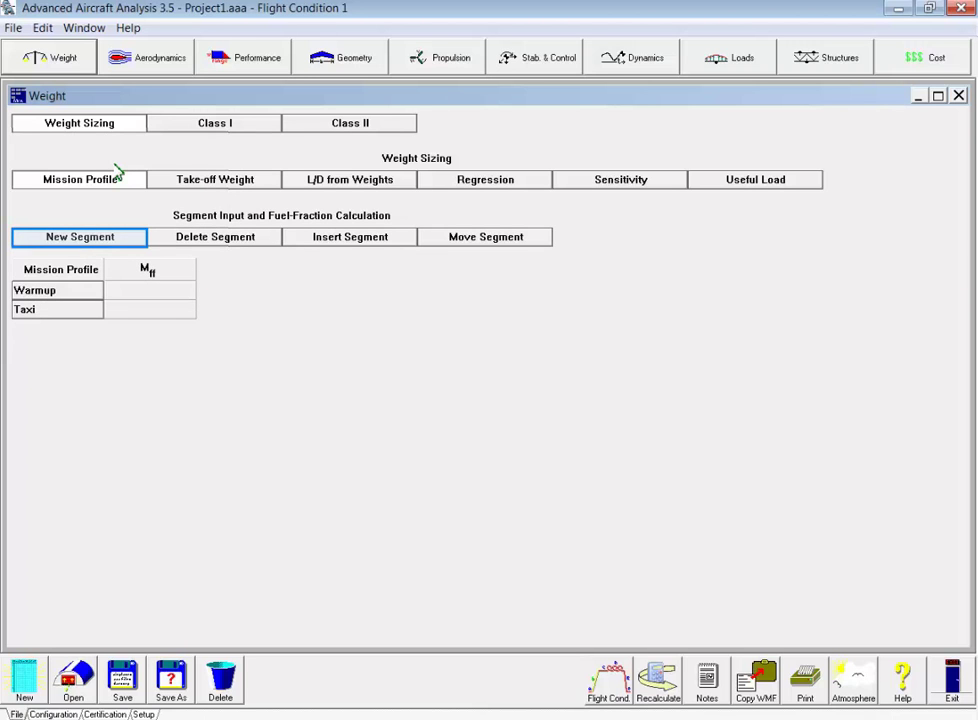
left_click(105, 248)
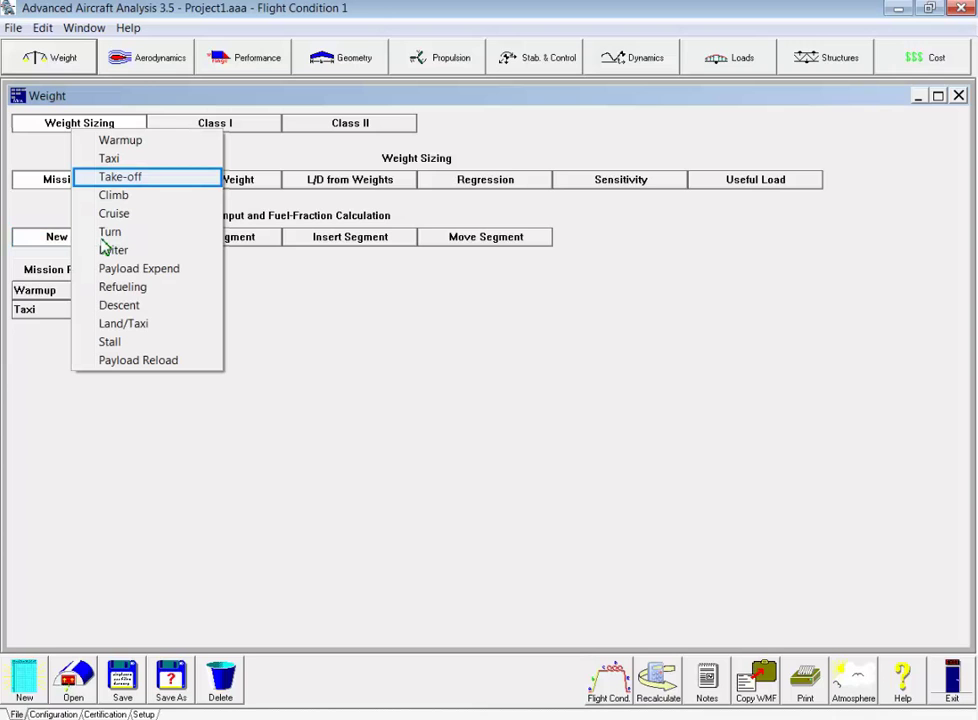
left_click(117, 182)
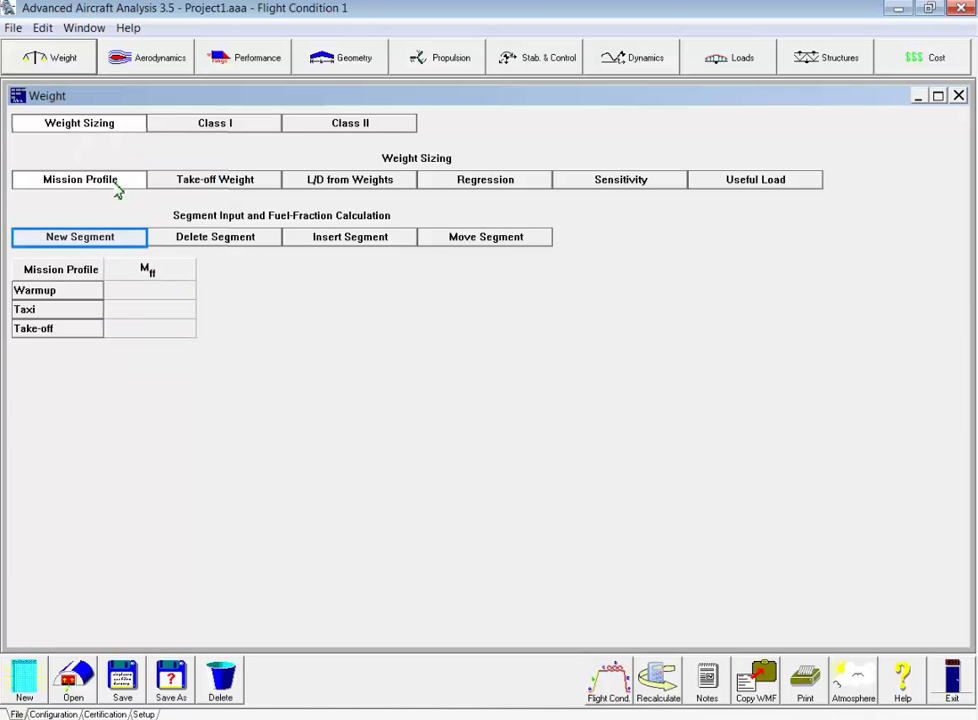
Step: Append Climb, Cruise and Descent segments to the mission profile after Take-off
left_click(103, 240)
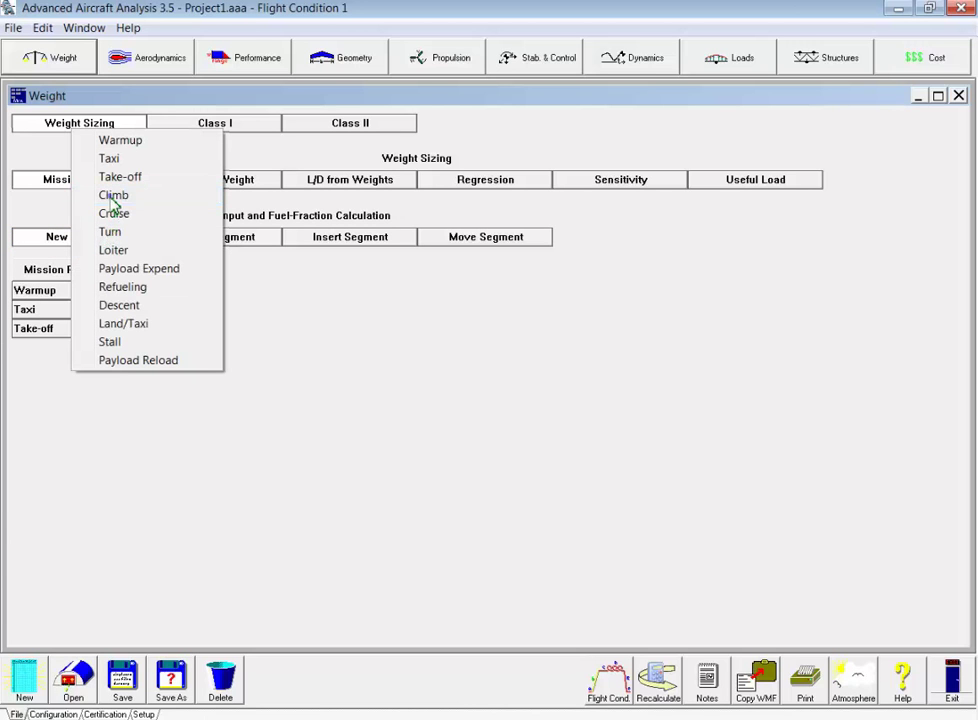
left_click(111, 197)
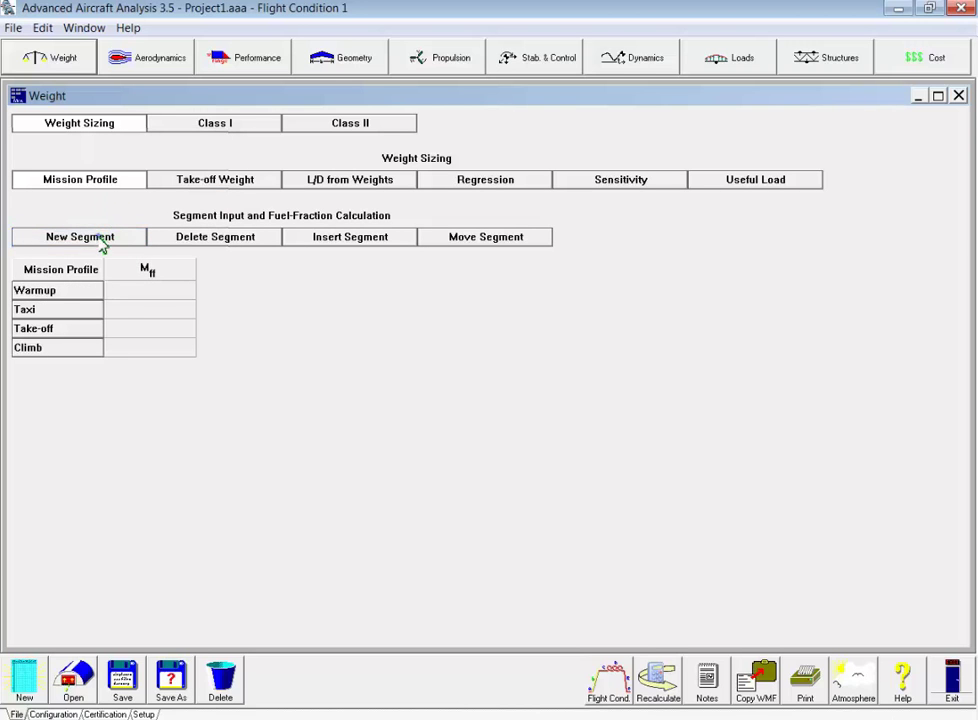
left_click(101, 242)
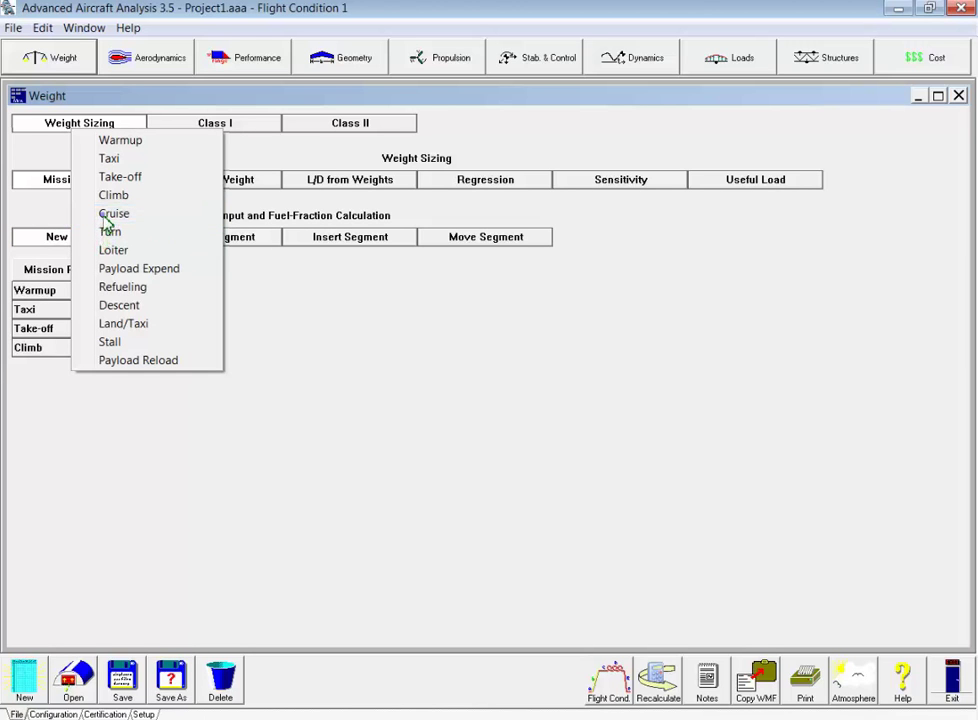
left_click(105, 216)
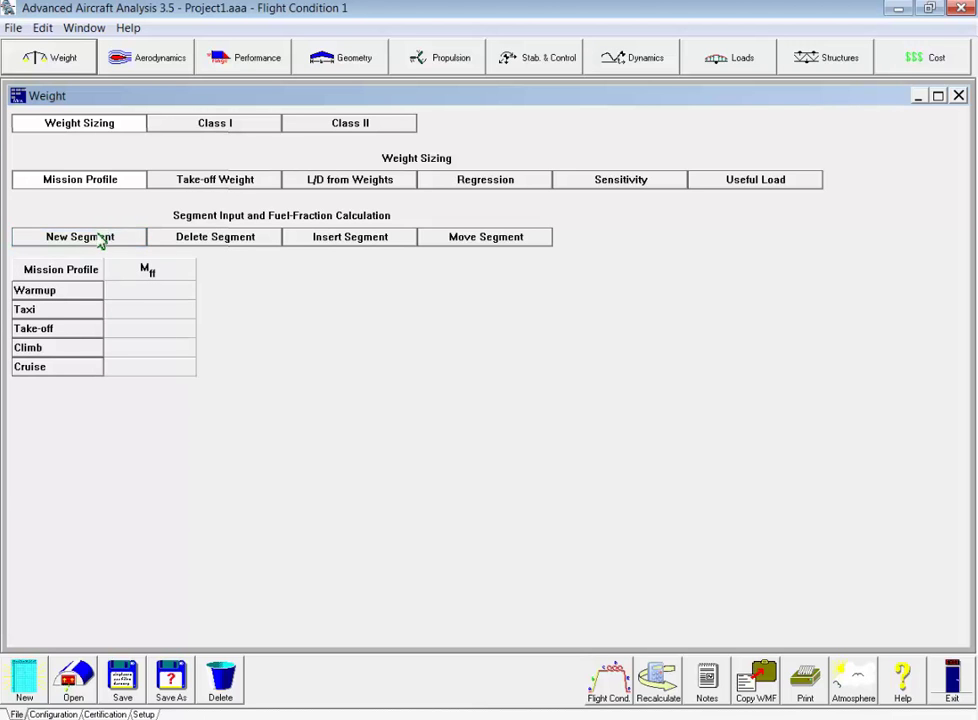
left_click(102, 240)
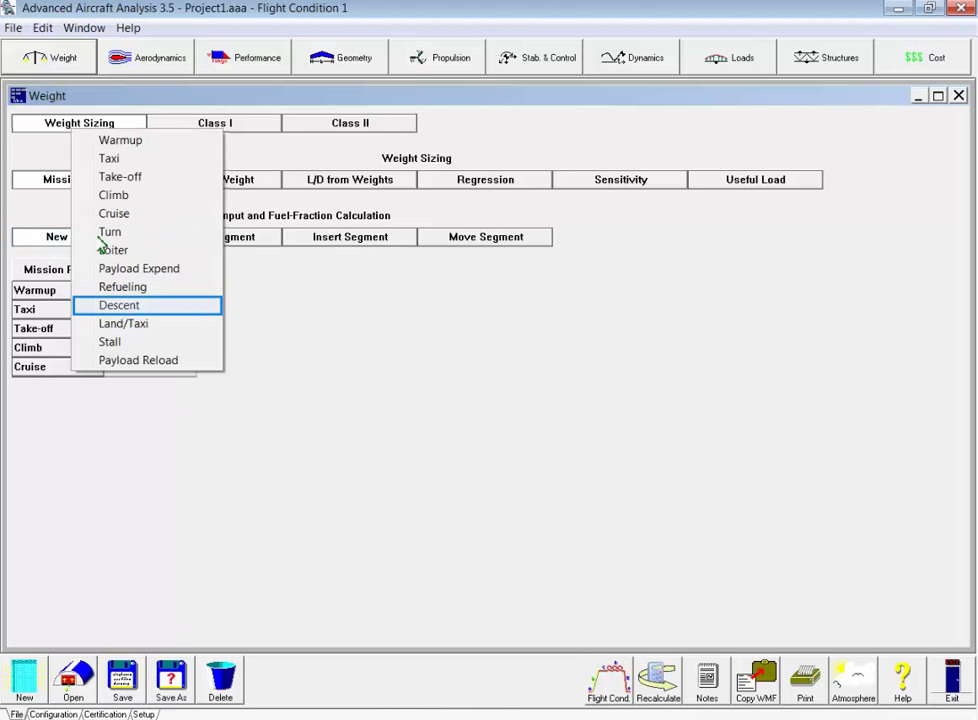
left_click(96, 305)
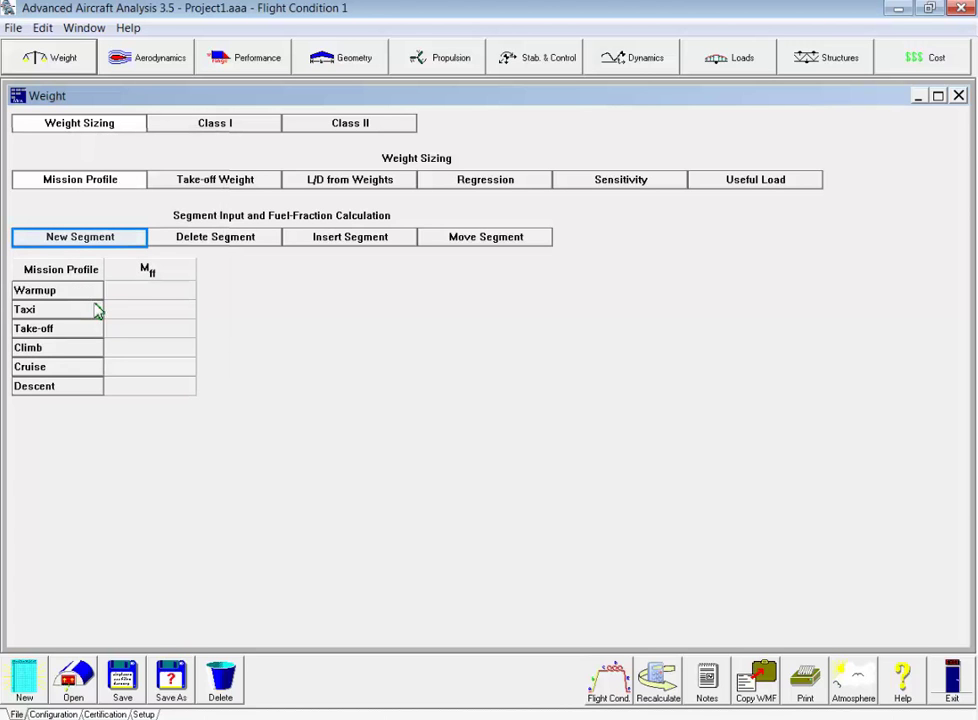
Step: Complete the mission profile with Loiter, a second Descent and Land/Taxi segments
left_click(77, 242)
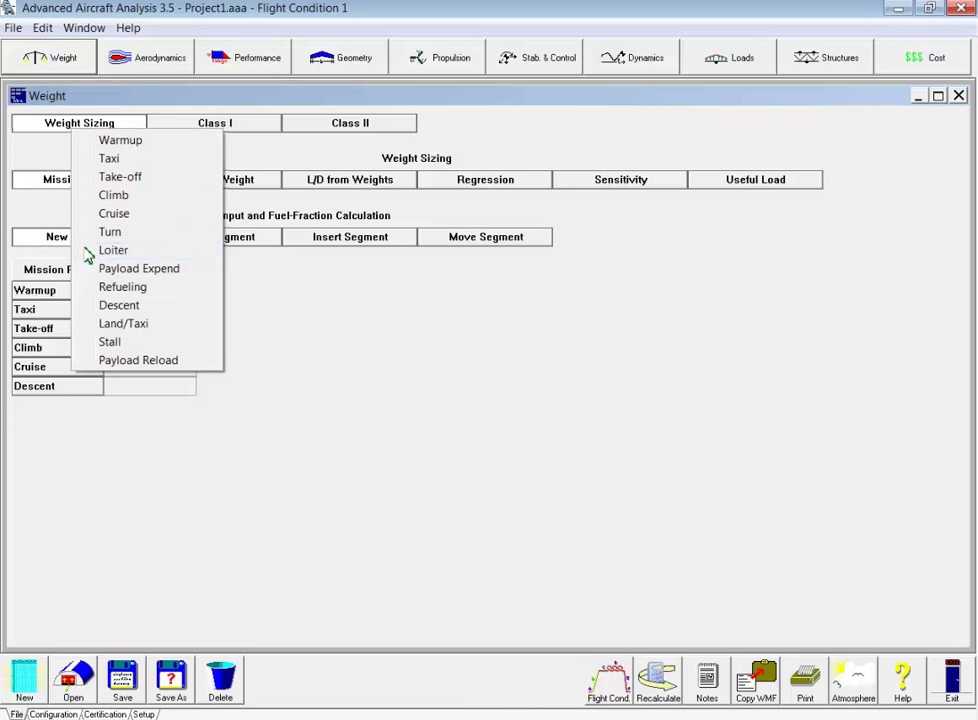
left_click(87, 252)
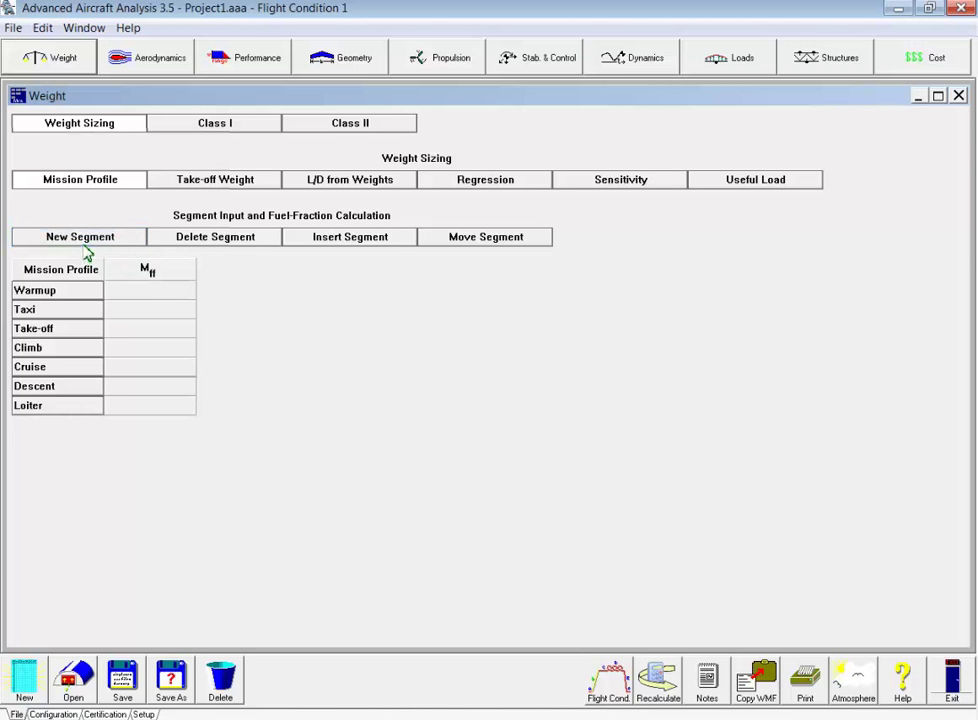
left_click(86, 245)
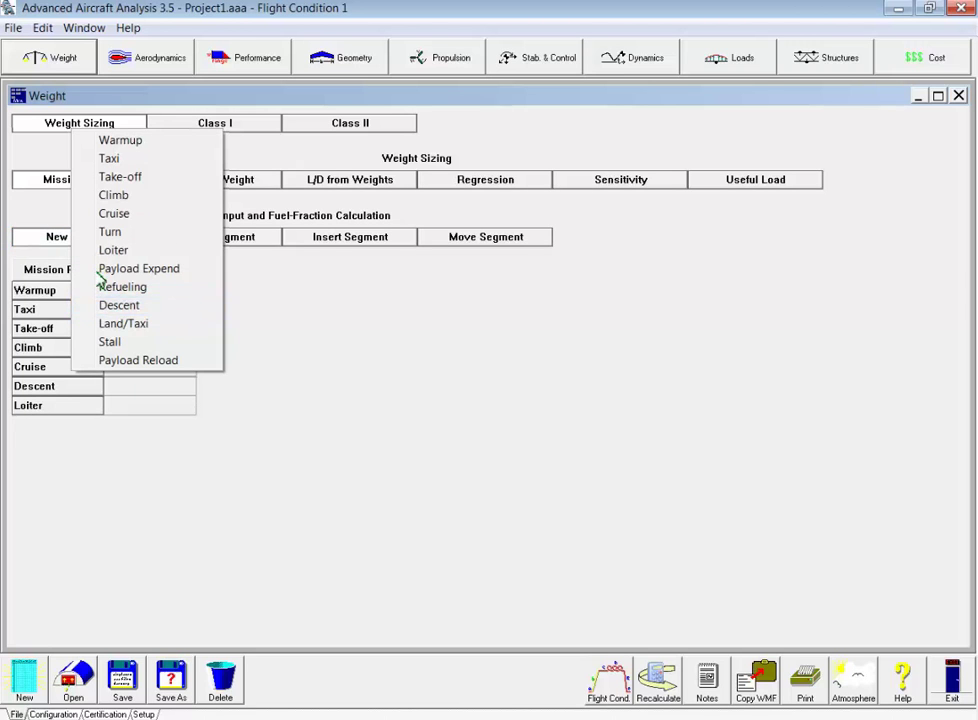
left_click(103, 310)
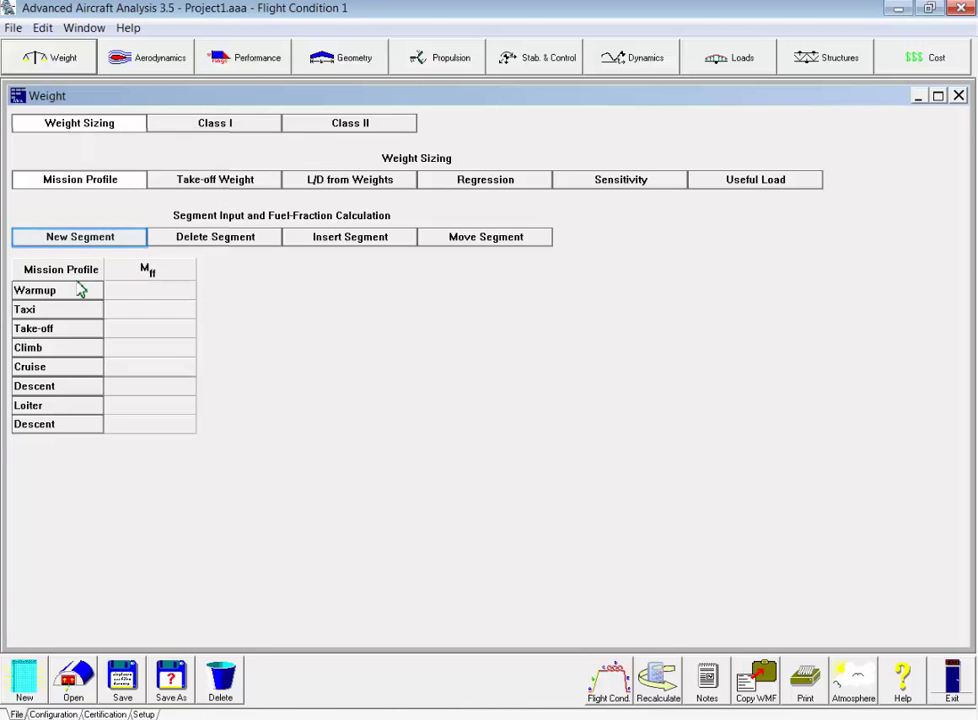
left_click(76, 244)
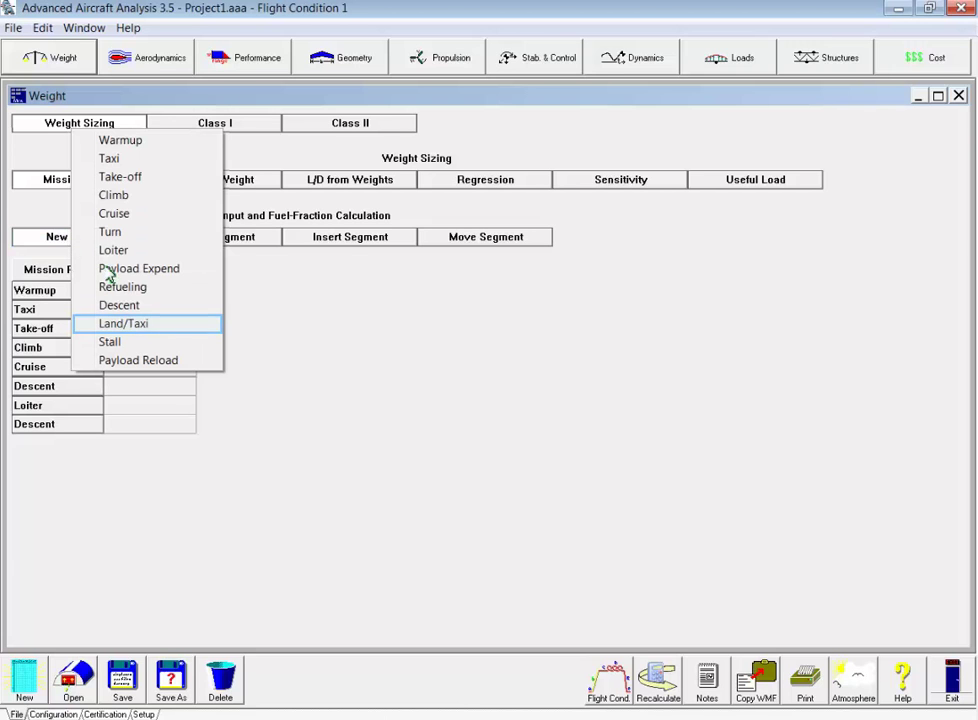
left_click(116, 326)
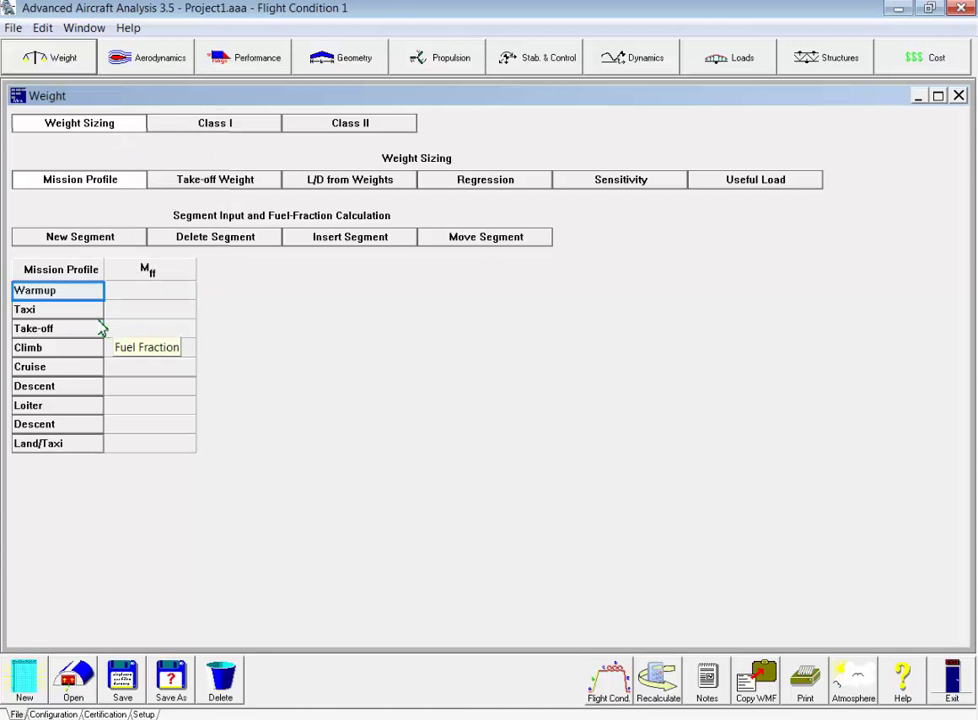
Step: Set the Warmup segment's fuel fraction to the suggested single-engine value of 0.995 and return to the mission profile
left_click(90, 297)
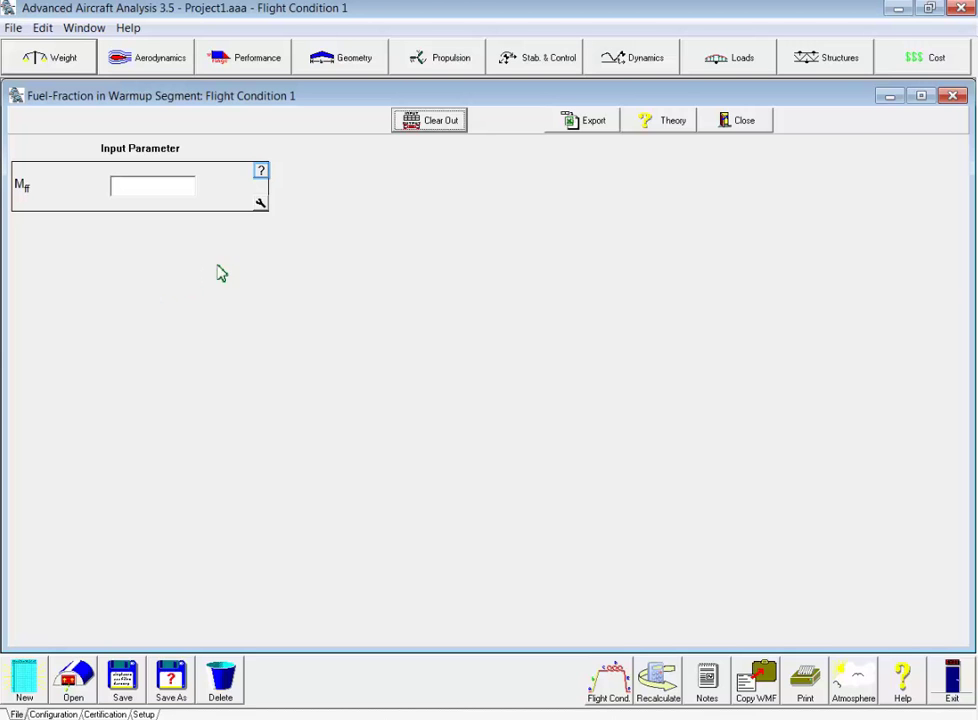
left_click(261, 172)
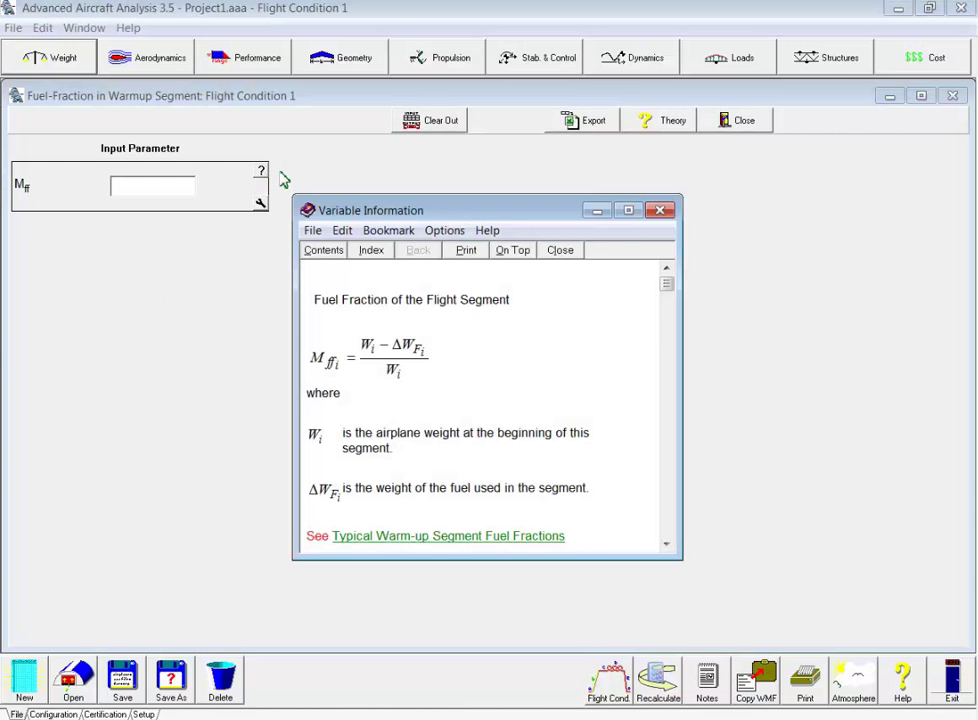
left_click_drag(337, 213, 144, 76)
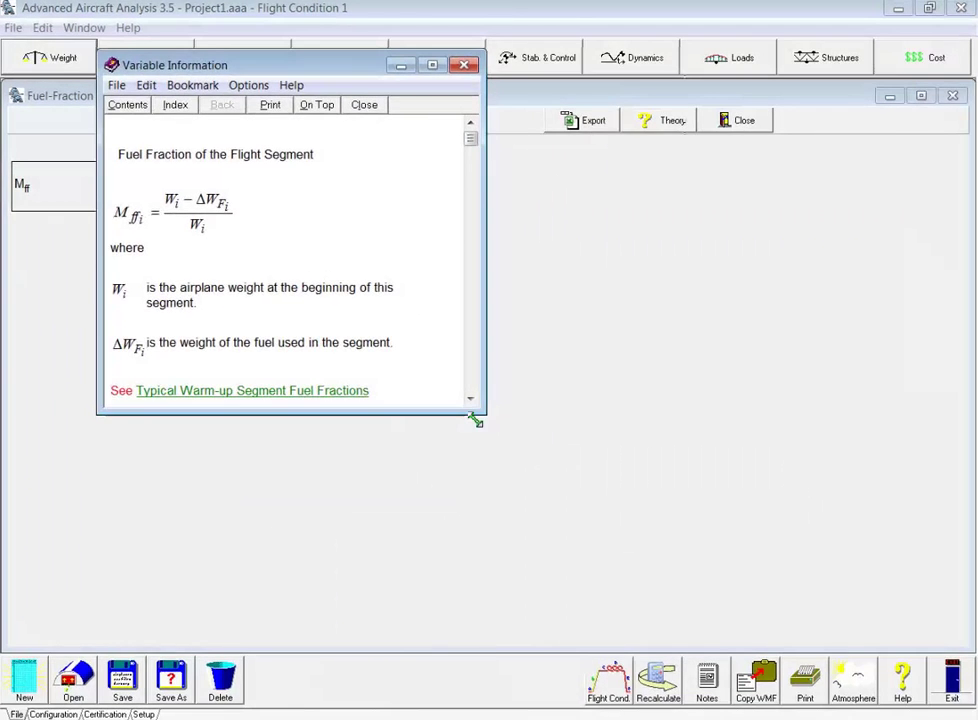
left_click_drag(476, 421, 738, 670)
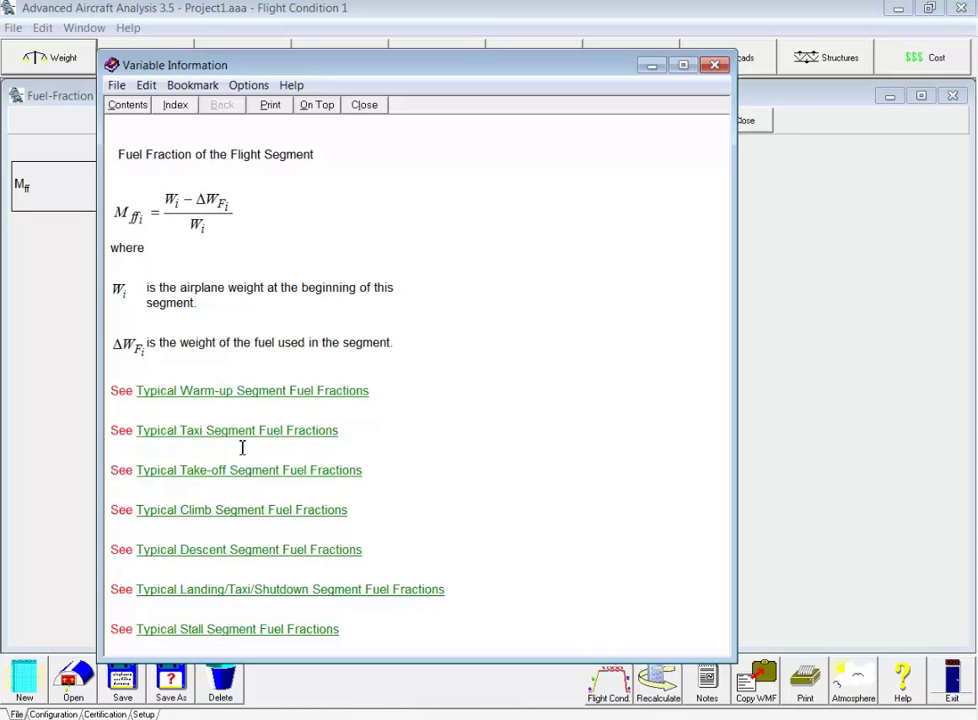
left_click(236, 391)
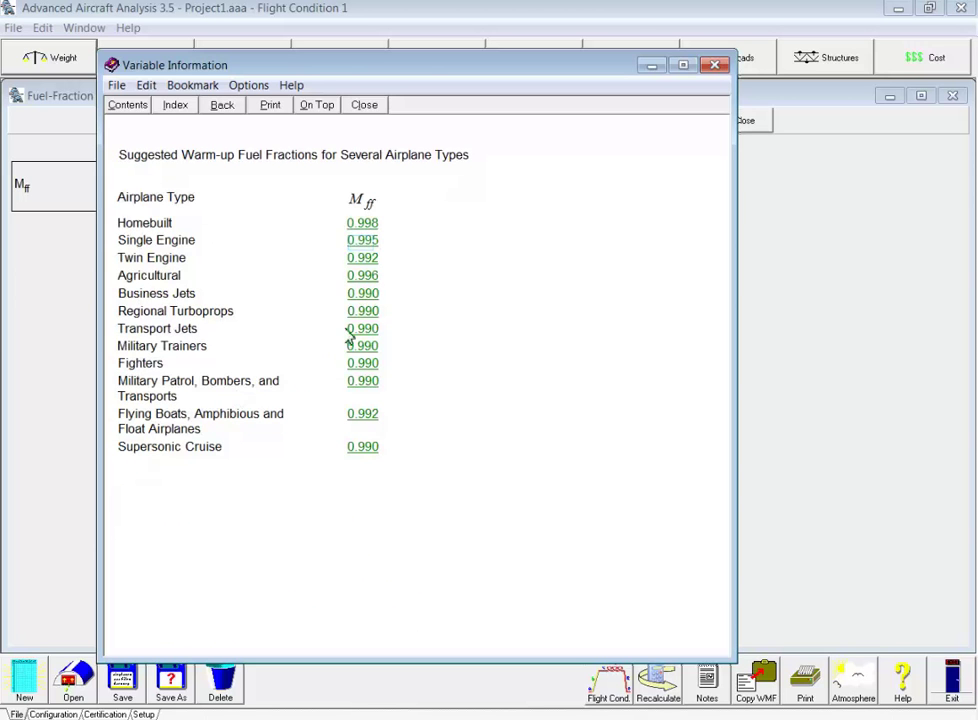
left_click(362, 243)
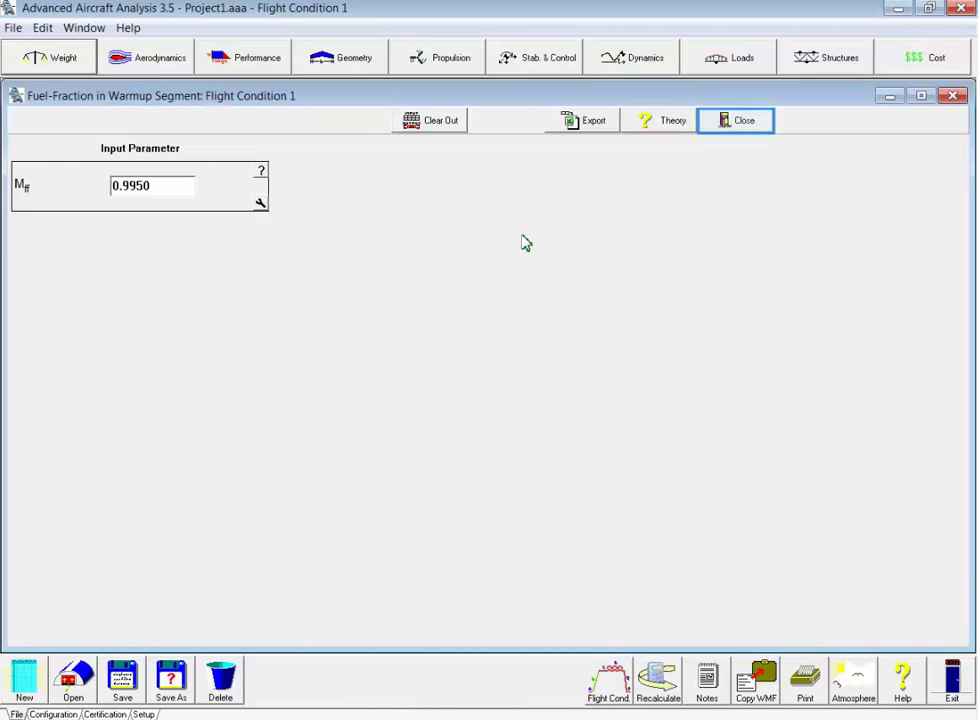
left_click(721, 120)
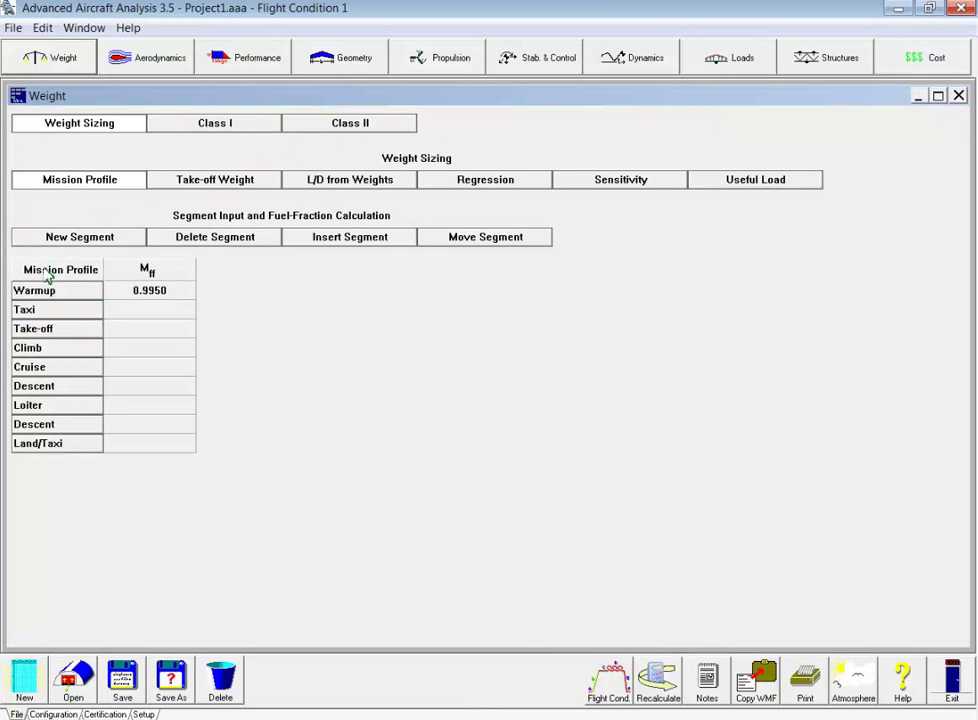
Step: Set the Taxi segment's fuel fraction to the suggested single-engine value of 0.997 and return to the mission profile
left_click(37, 310)
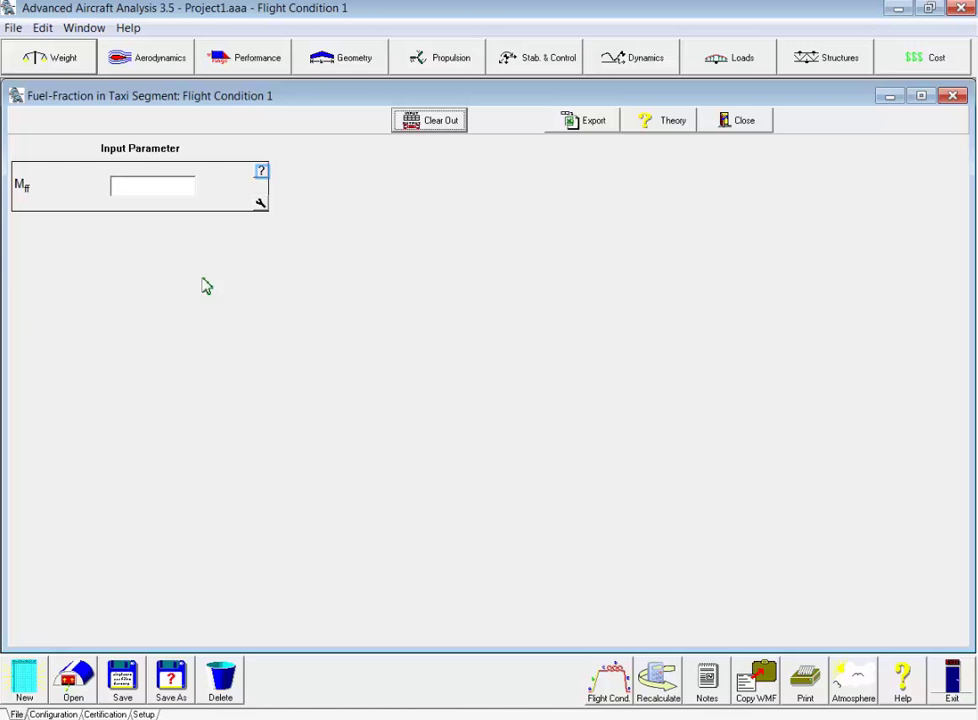
left_click(261, 176)
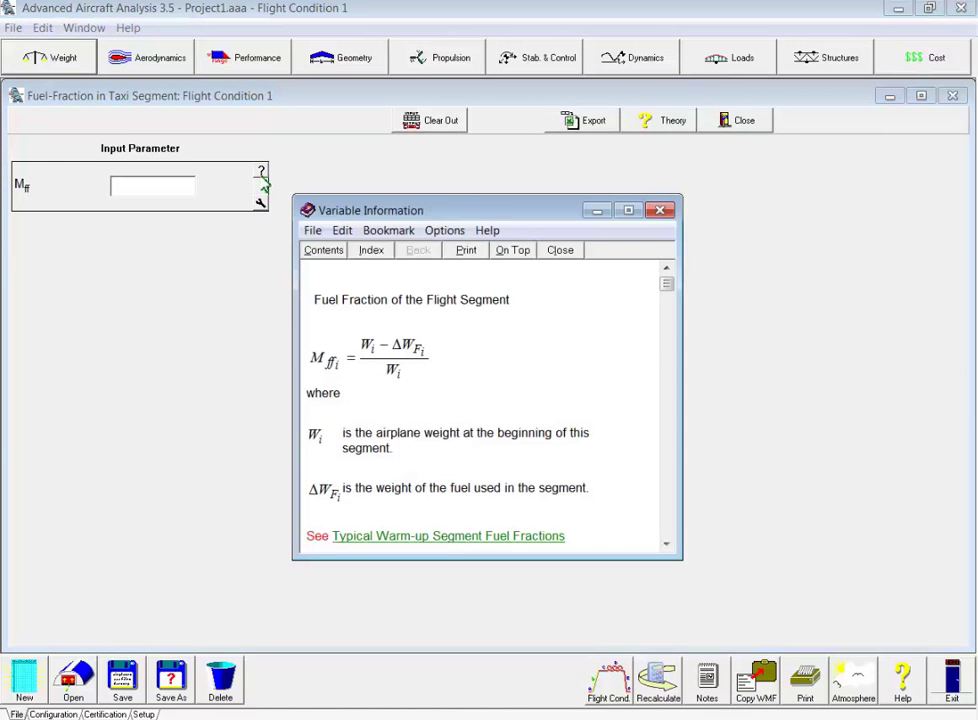
left_click_drag(334, 210, 98, 95)
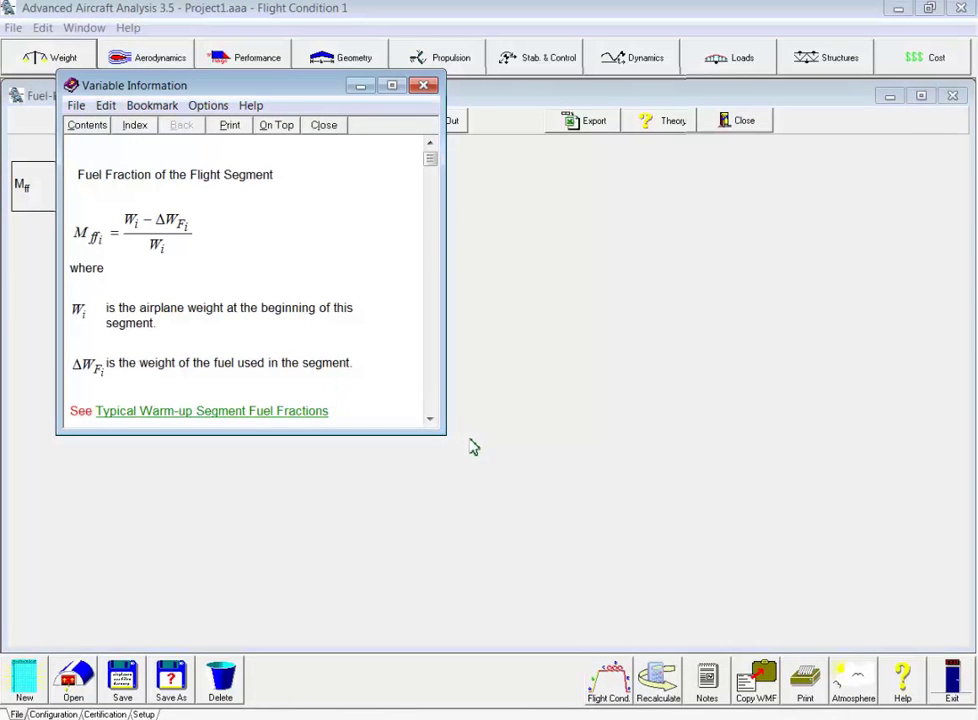
left_click_drag(446, 433, 779, 678)
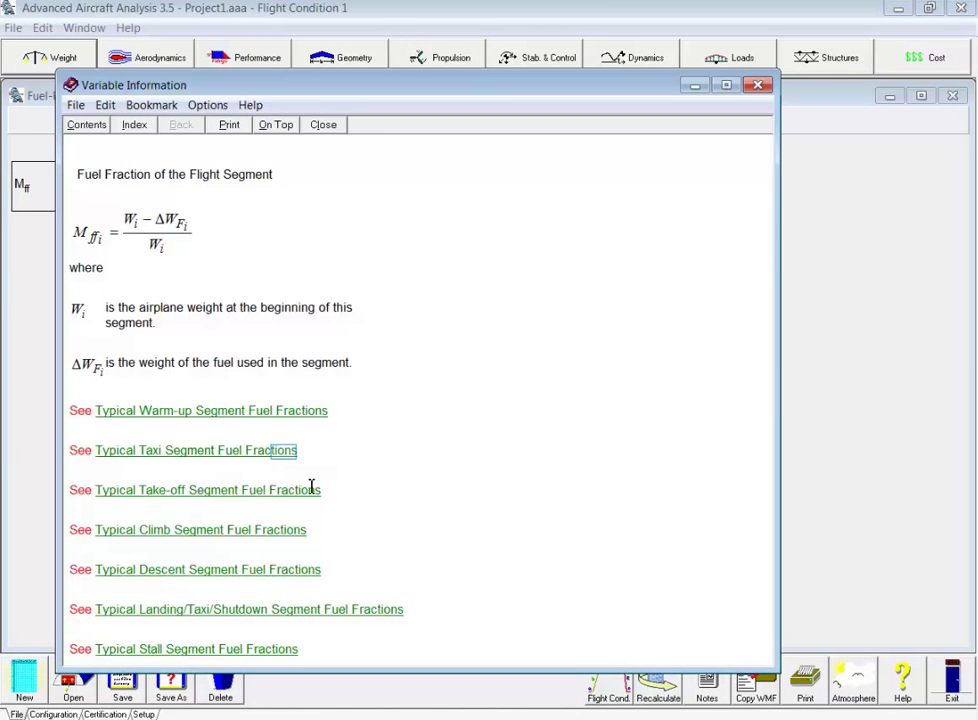
left_click(289, 452)
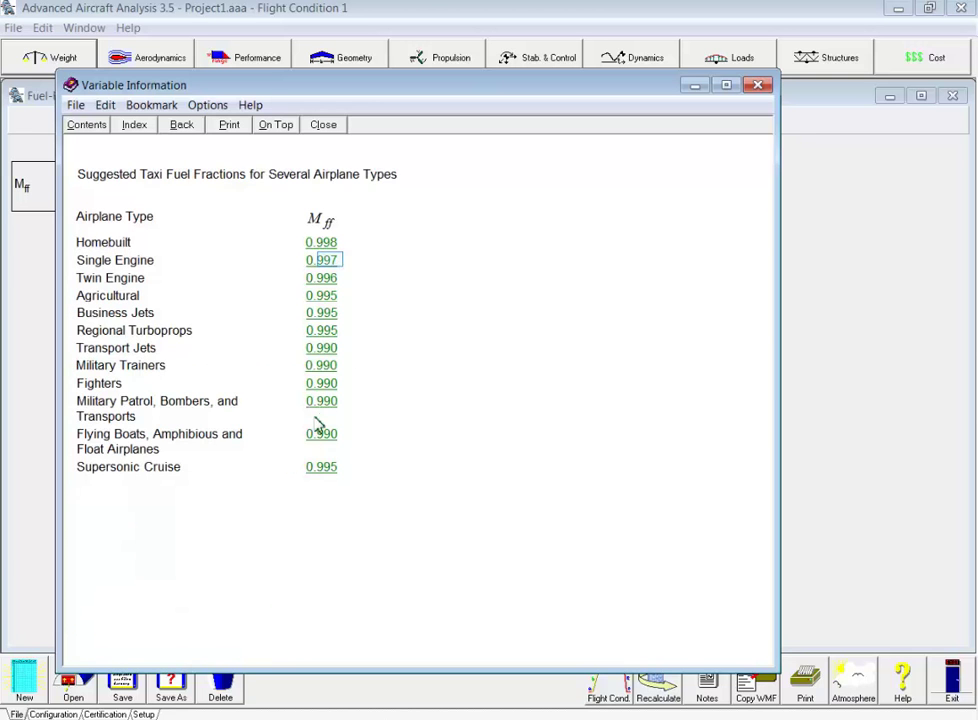
left_click(330, 262)
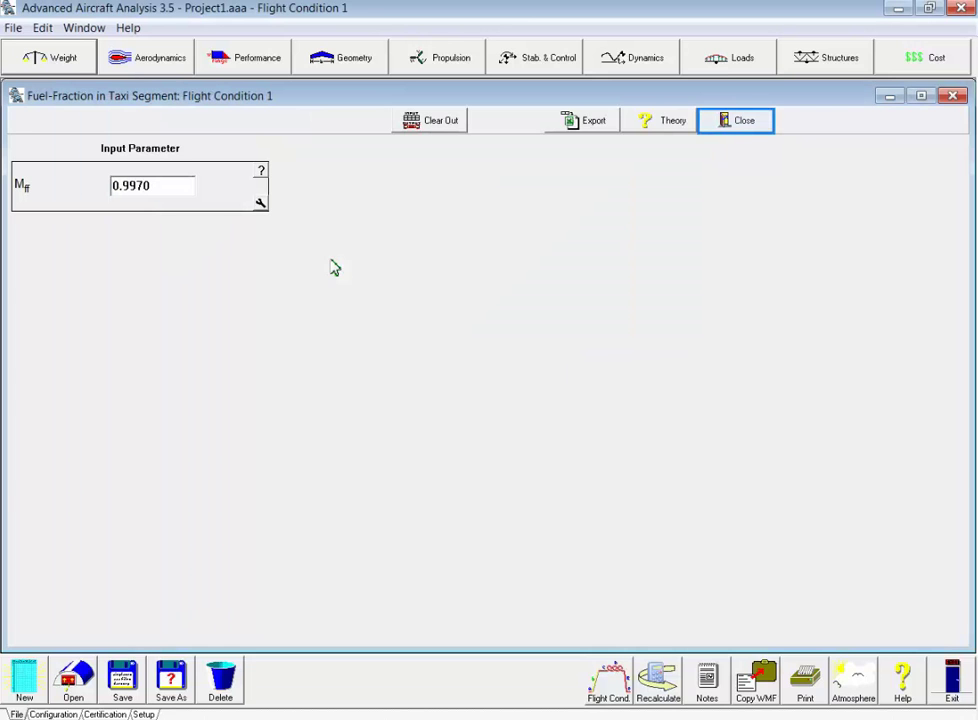
left_click(733, 131)
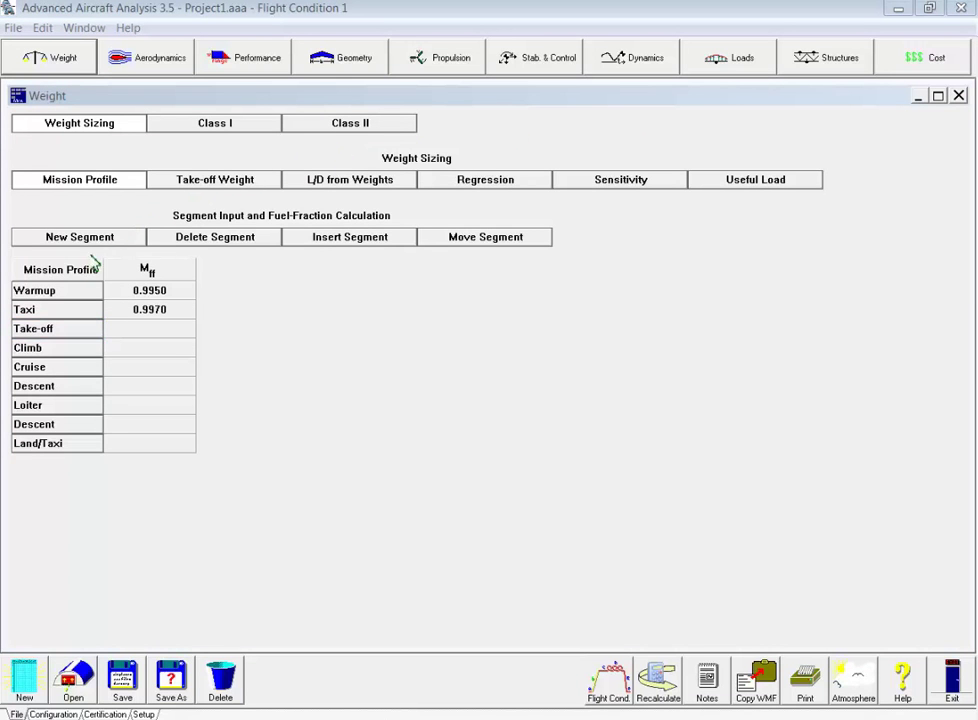
Step: Set the Take-off segment's fuel fraction to the suggested single-engine value of 0.998 and return to the mission profile
left_click(60, 330)
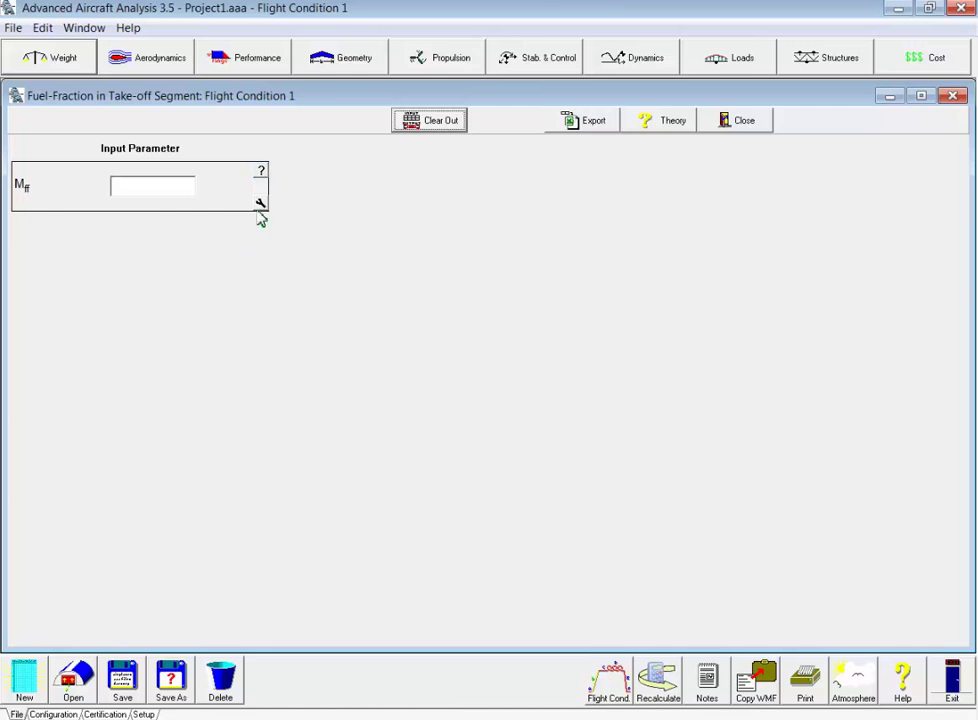
left_click(260, 172)
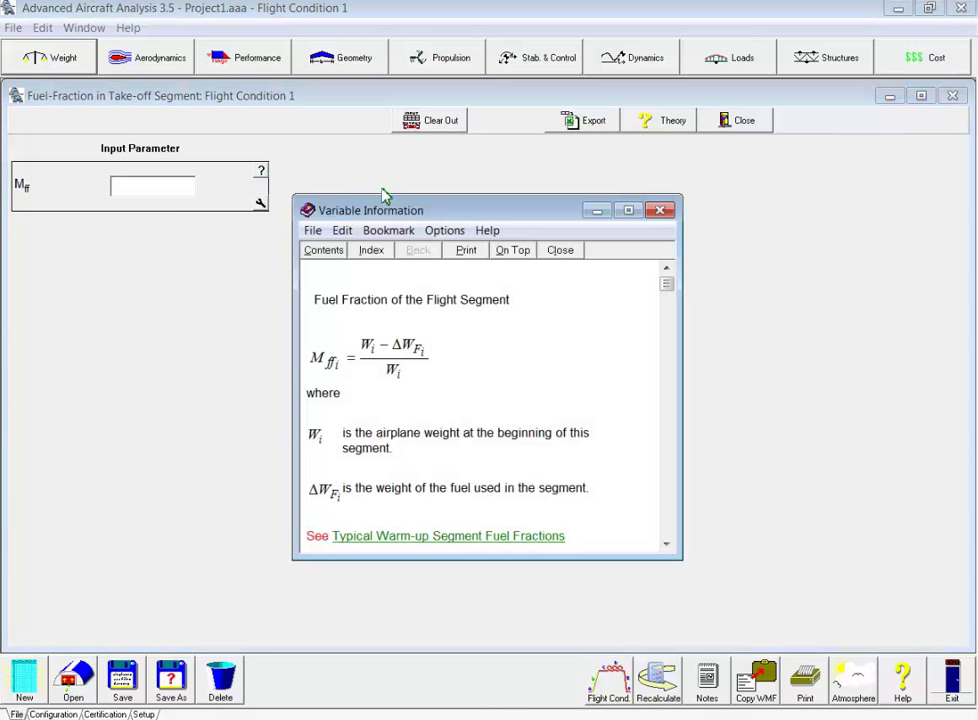
left_click_drag(393, 213, 167, 107)
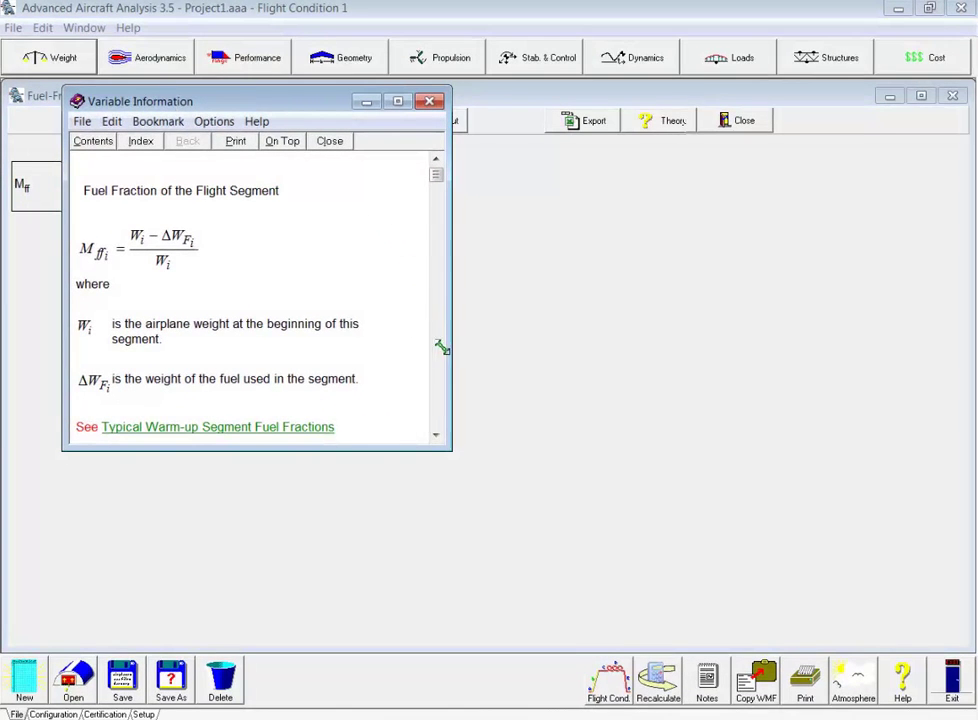
left_click_drag(453, 455, 630, 693)
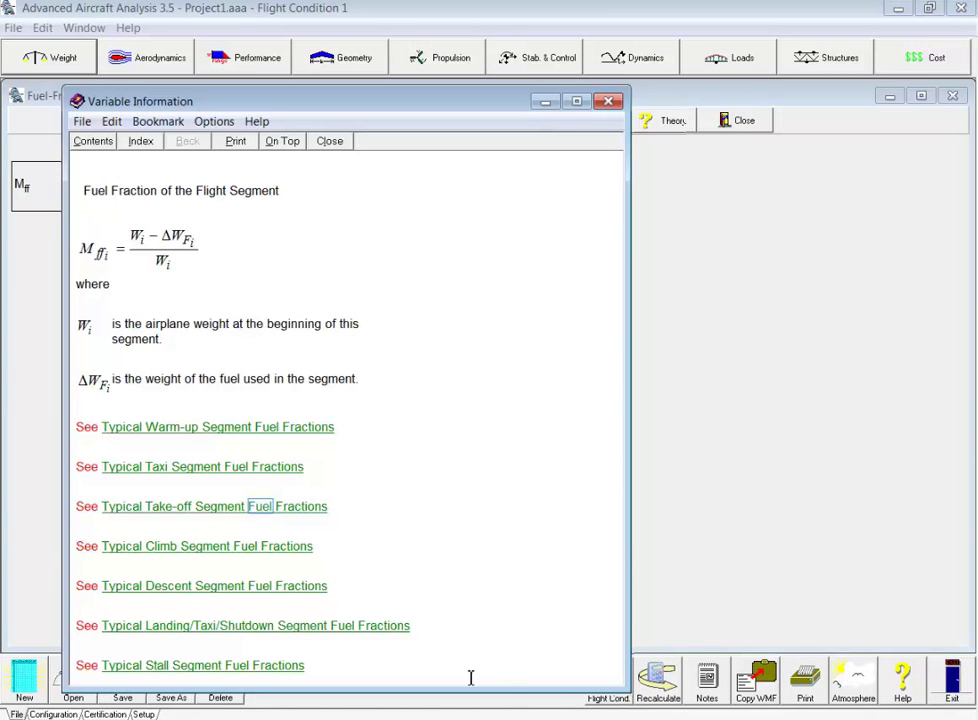
left_click(262, 507)
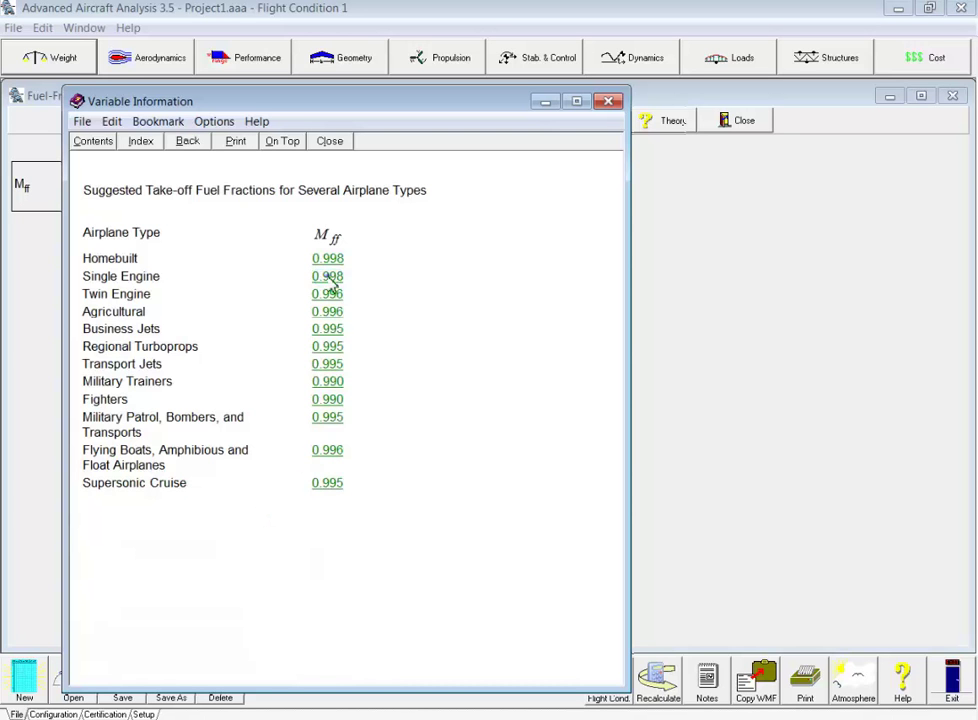
left_click(330, 280)
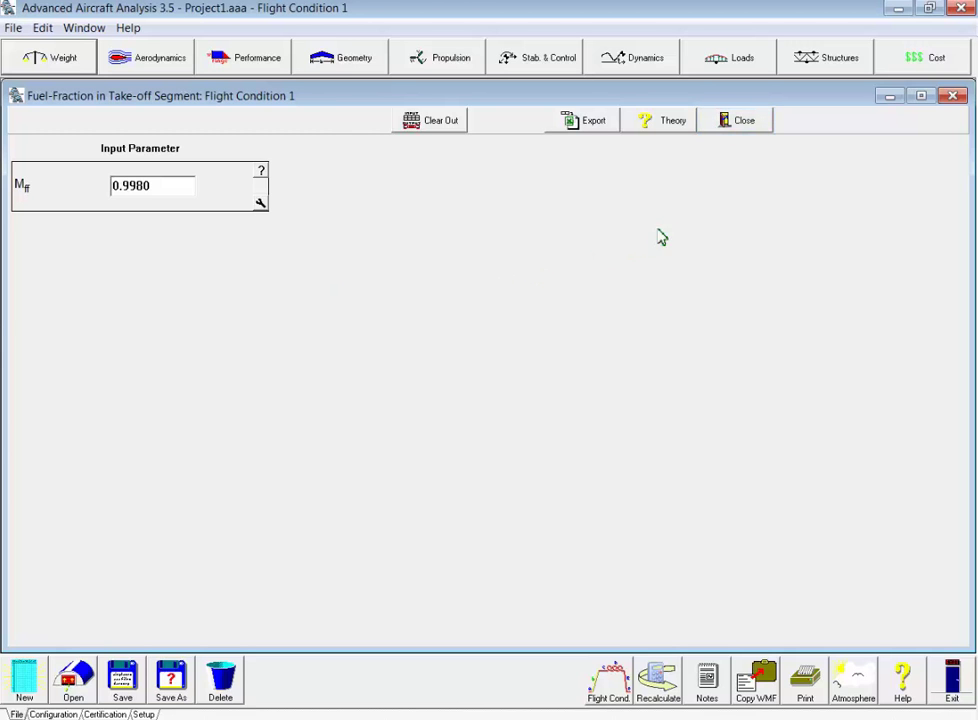
left_click(741, 124)
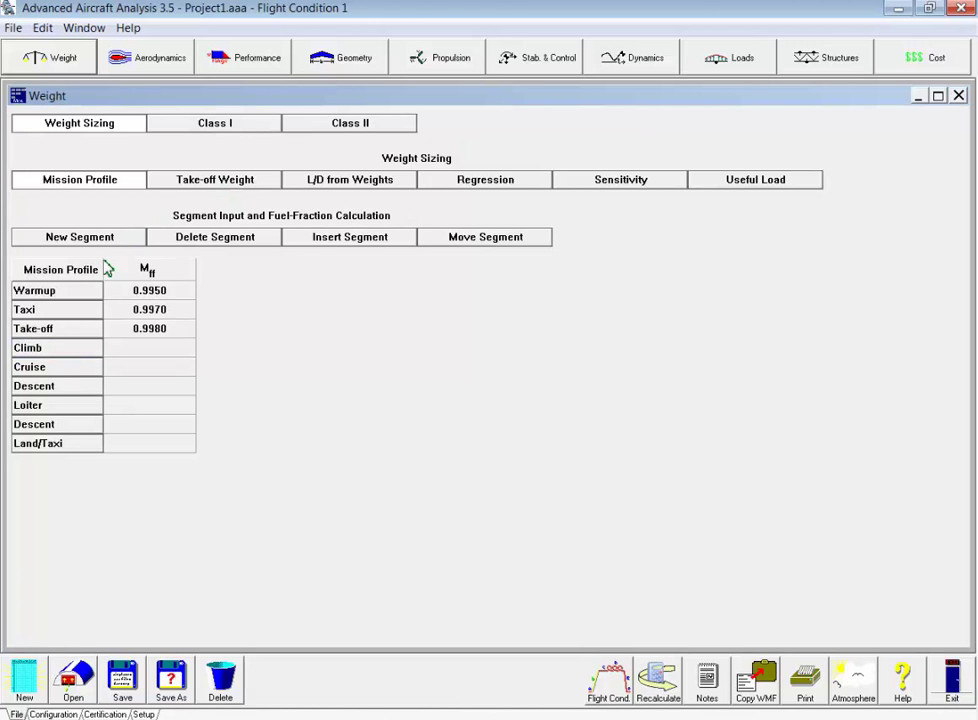
Step: Open the Climb segment and define its required propulsion as one fuselage-mounted piston engine driving one propeller
left_click(72, 353)
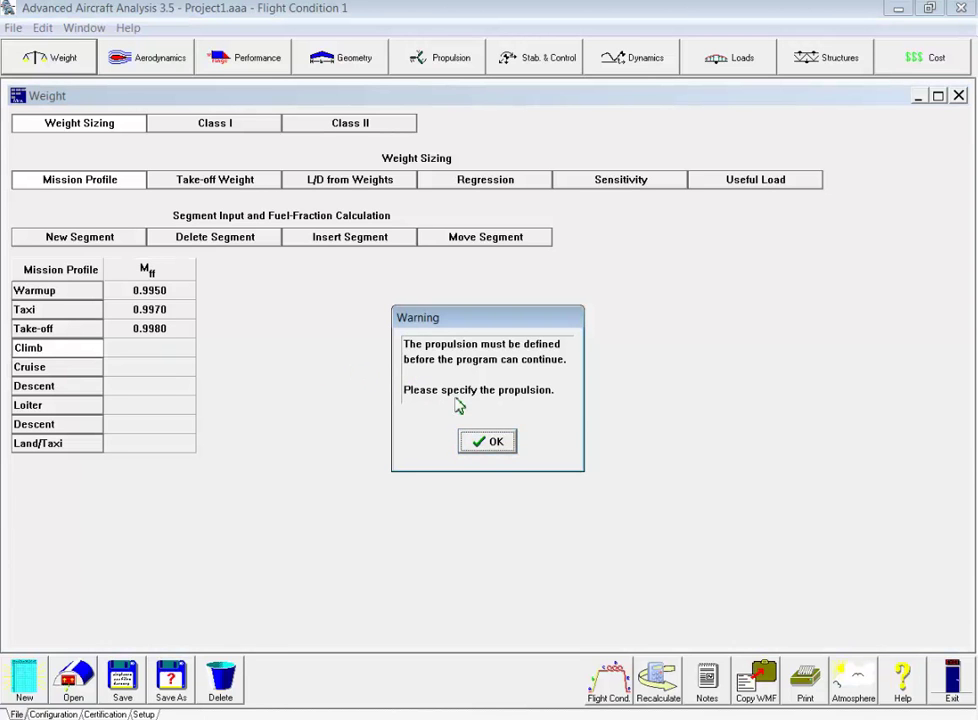
left_click(492, 441)
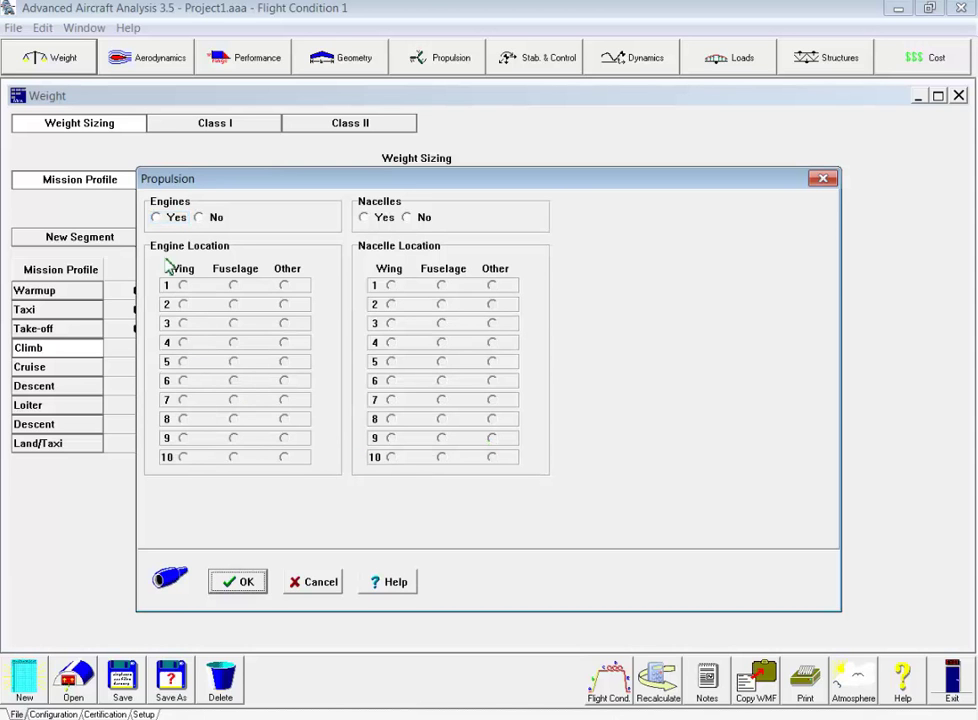
left_click(166, 218)
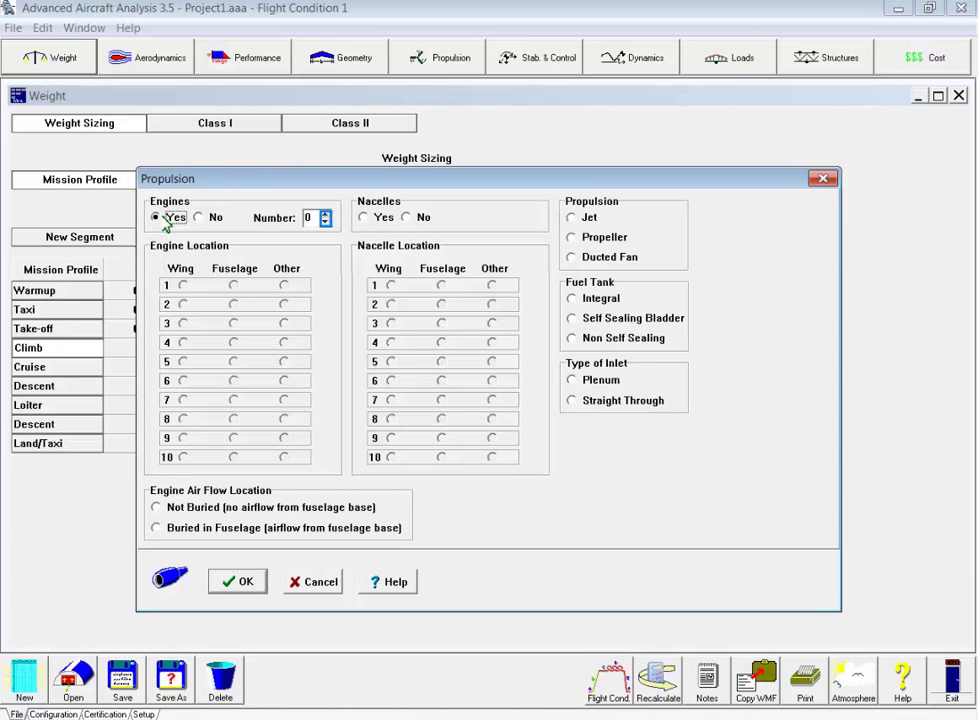
left_click(325, 213)
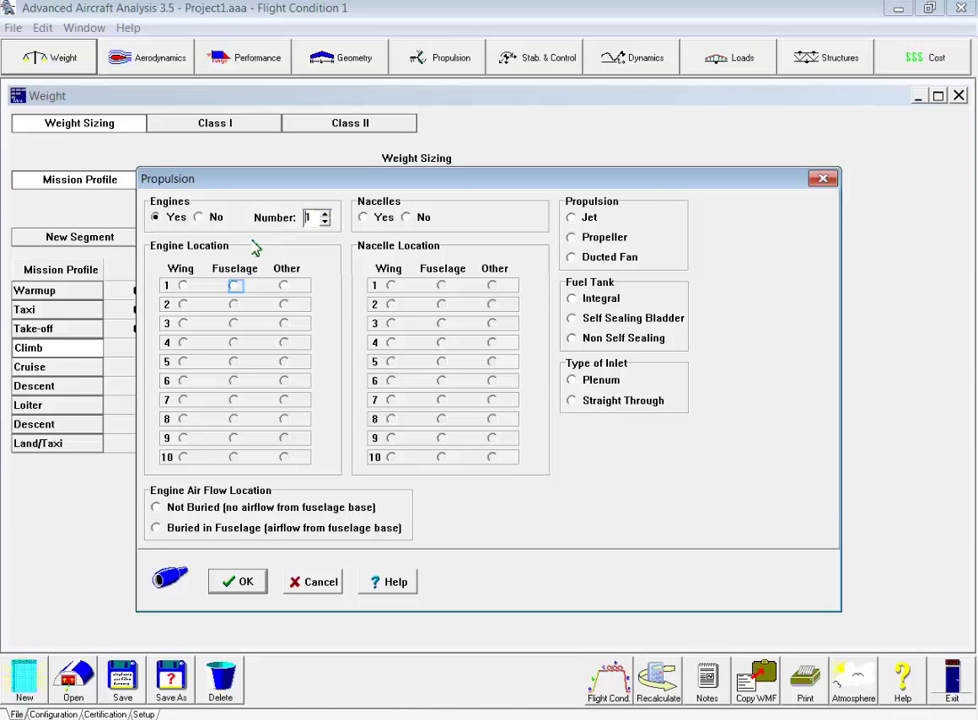
left_click(236, 287)
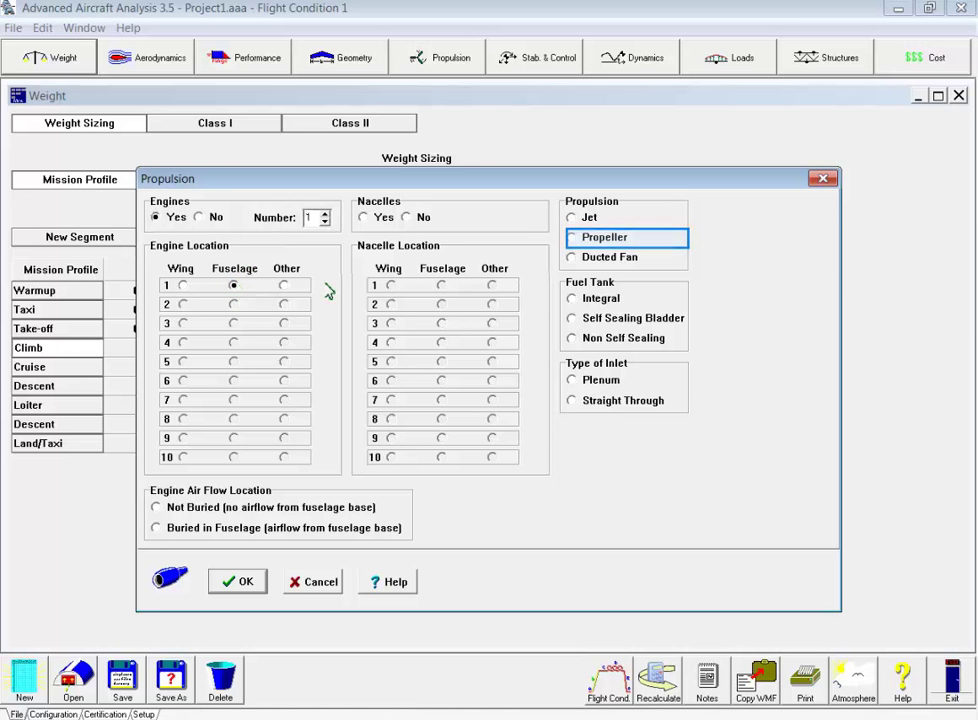
left_click(581, 242)
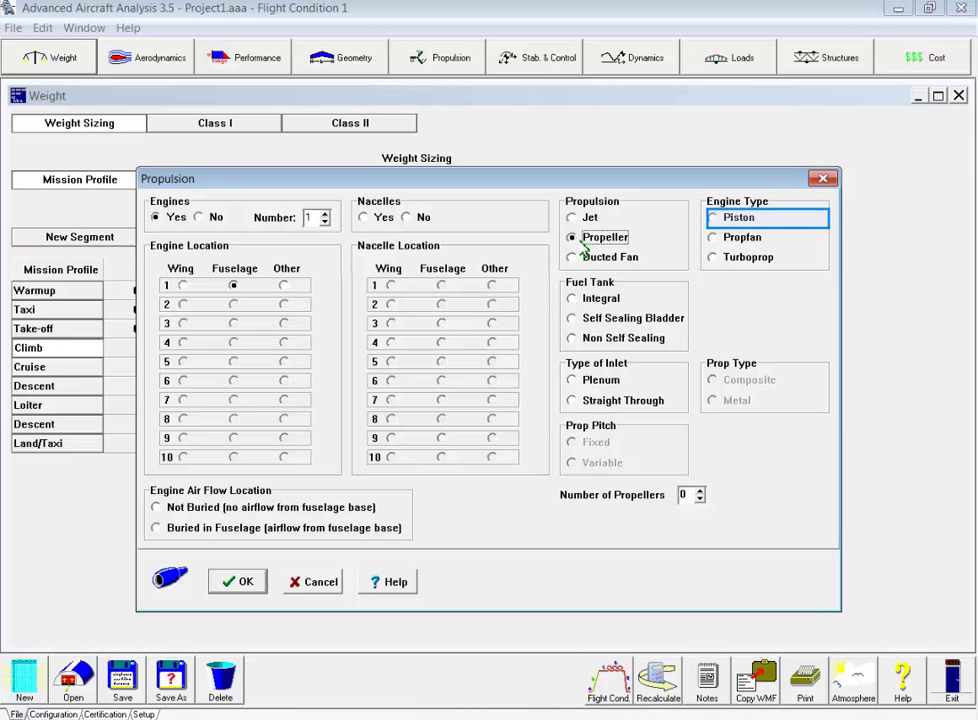
left_click(714, 219)
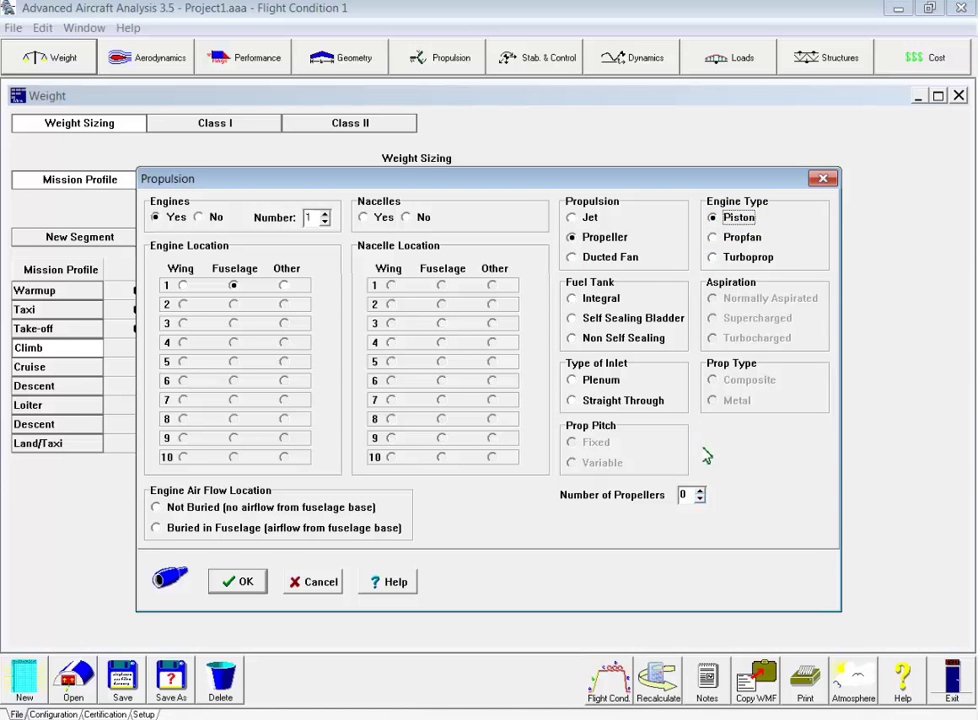
left_click(700, 491)
key("Tab")
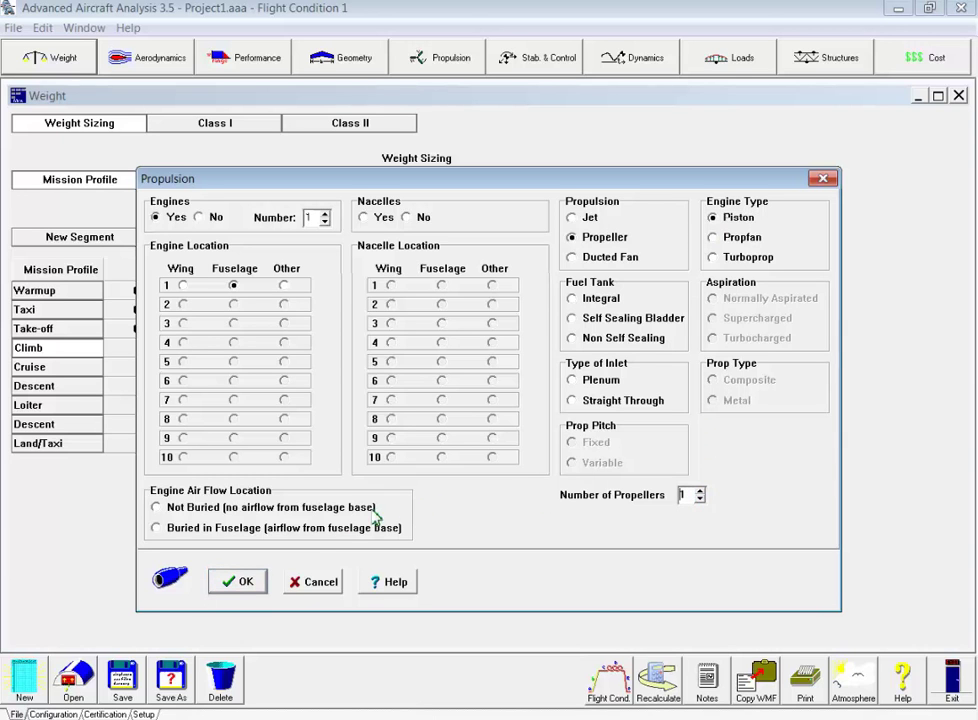
left_click(245, 581)
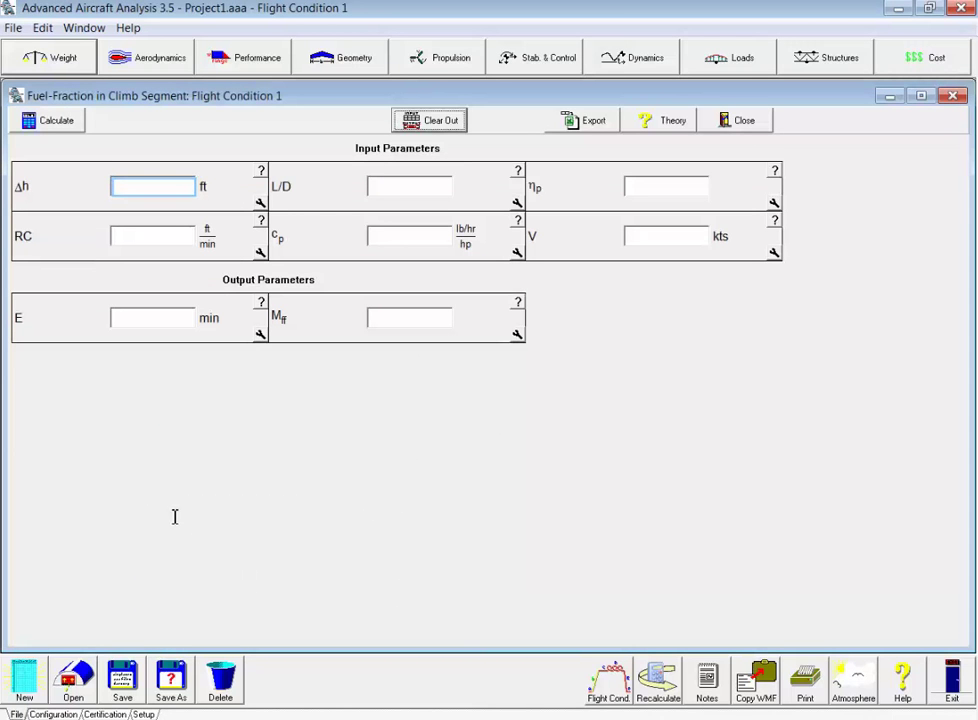
Step: Set the Climb segment's altitude change to 8000 ft, rate of climb to 250 ft/min and lift-to-drag ratio to 12
left_click(132, 186)
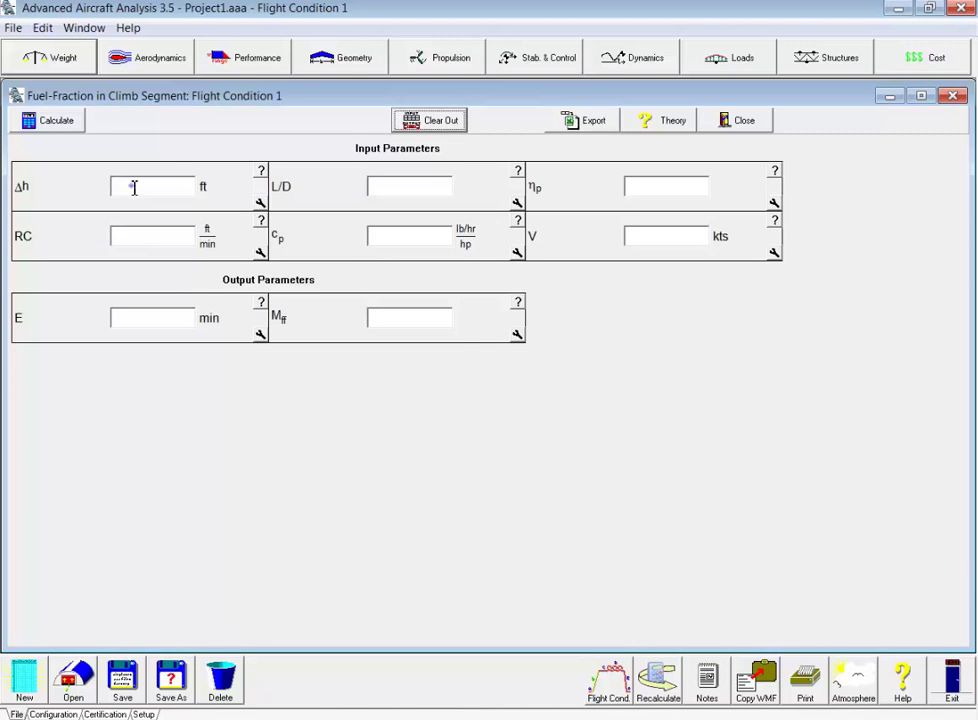
type("8000")
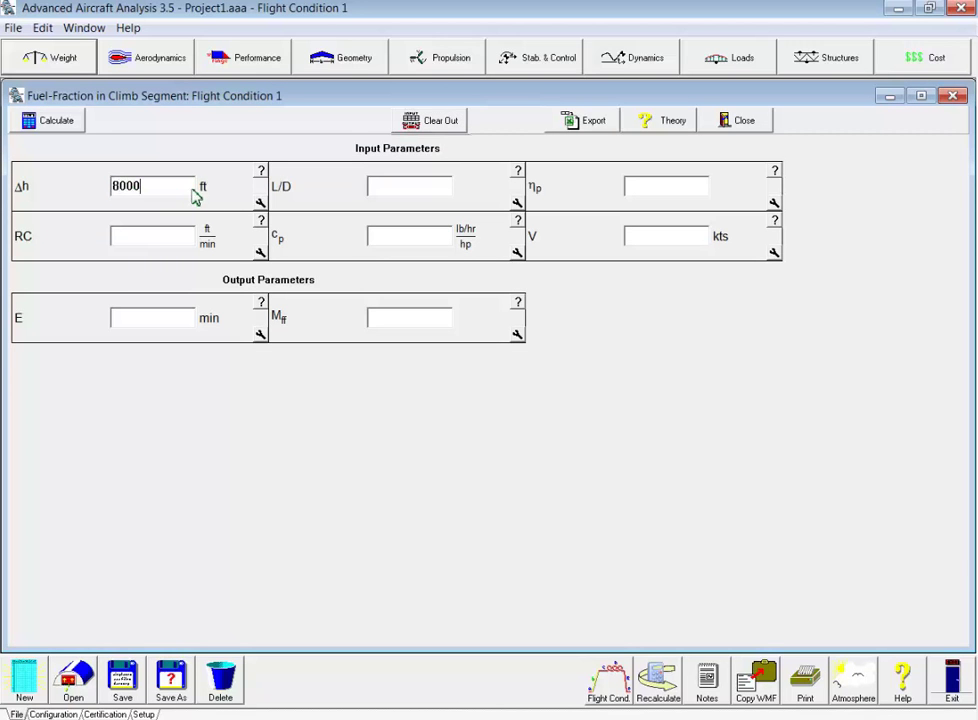
key("Tab")
type("250")
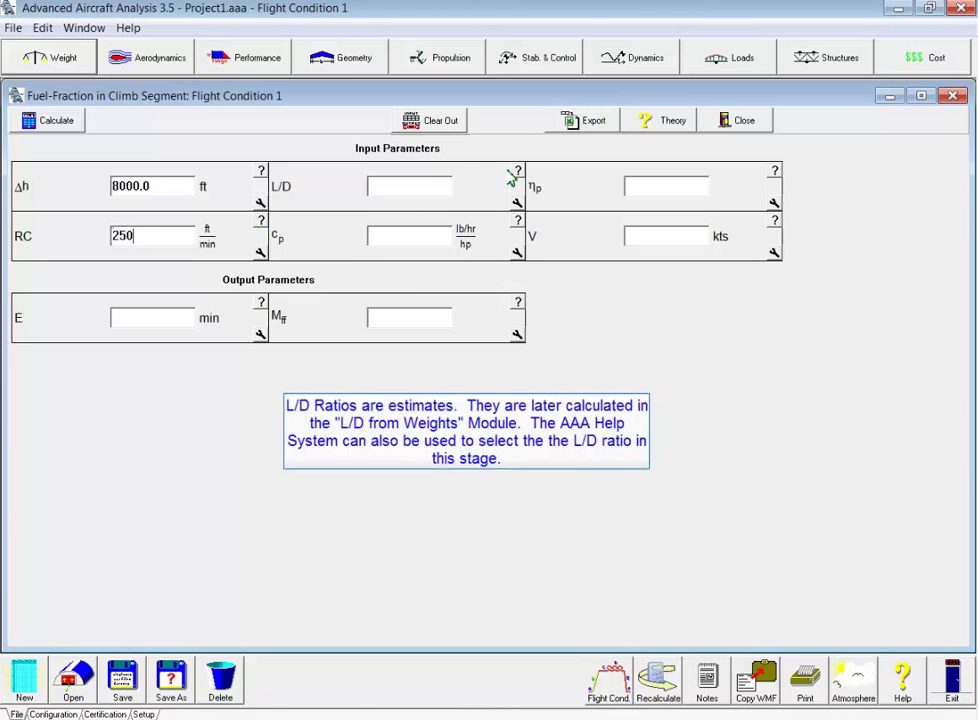
key("Tab")
type("12")
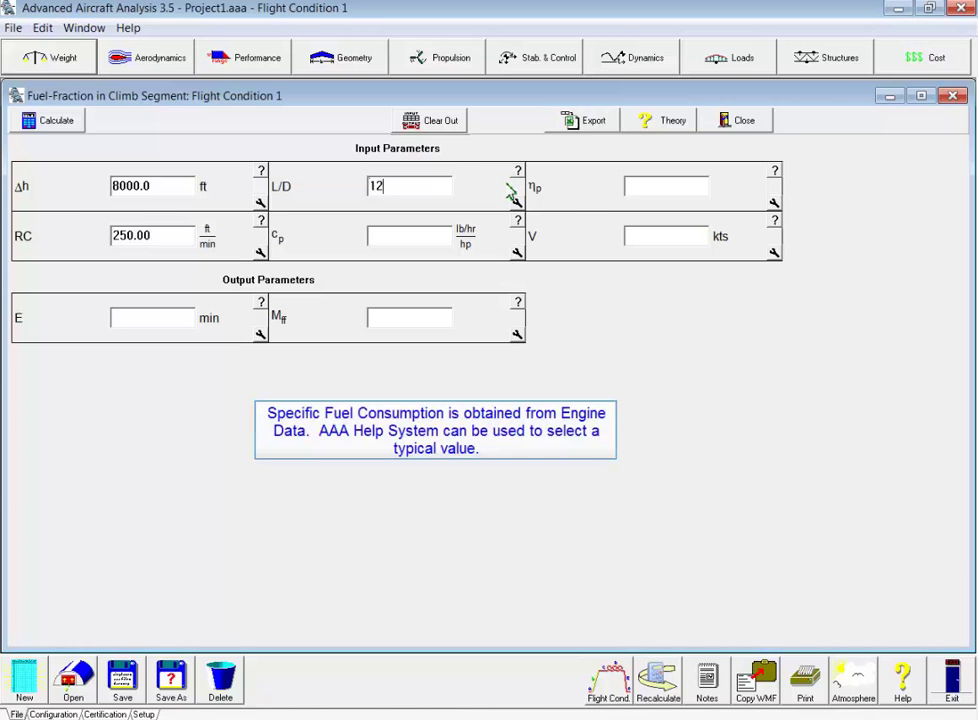
Step: Enter specific fuel consumption 0.5, propeller efficiency 0.8 and speed 90 kts for Climb, calculate its fuel fraction and return to the mission profile
key("Tab")
type("0.5")
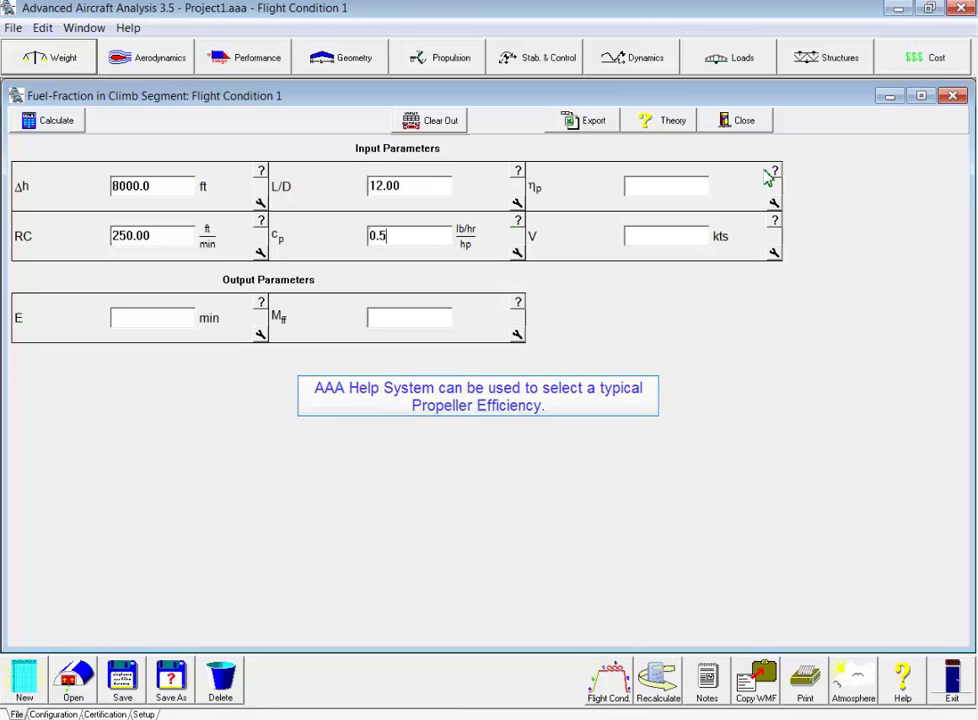
key("Tab")
type("0.8")
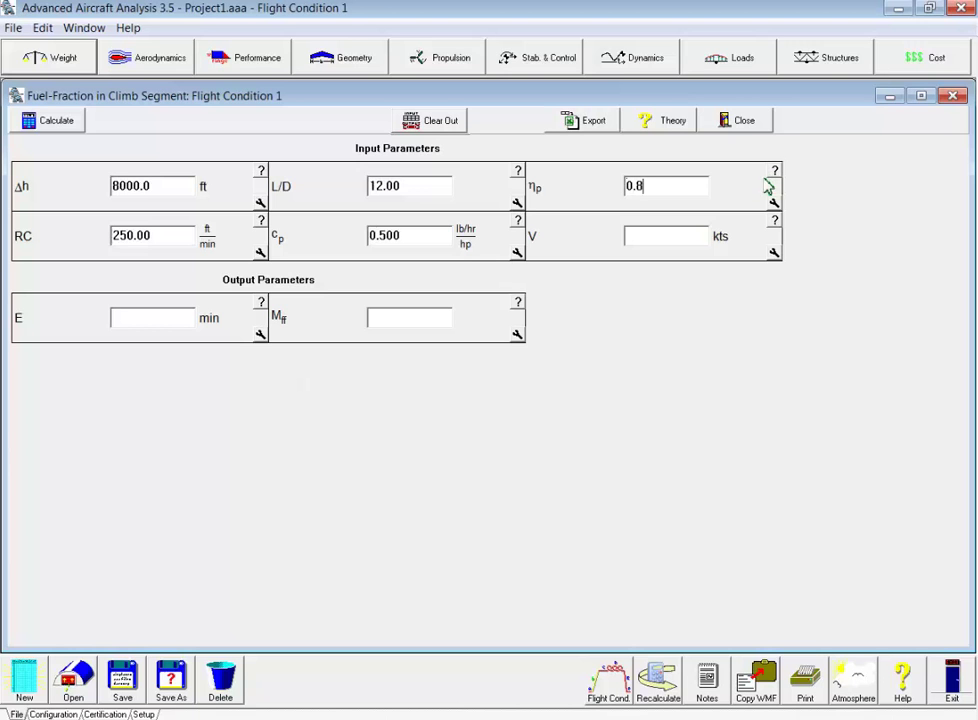
key("Tab")
type("90")
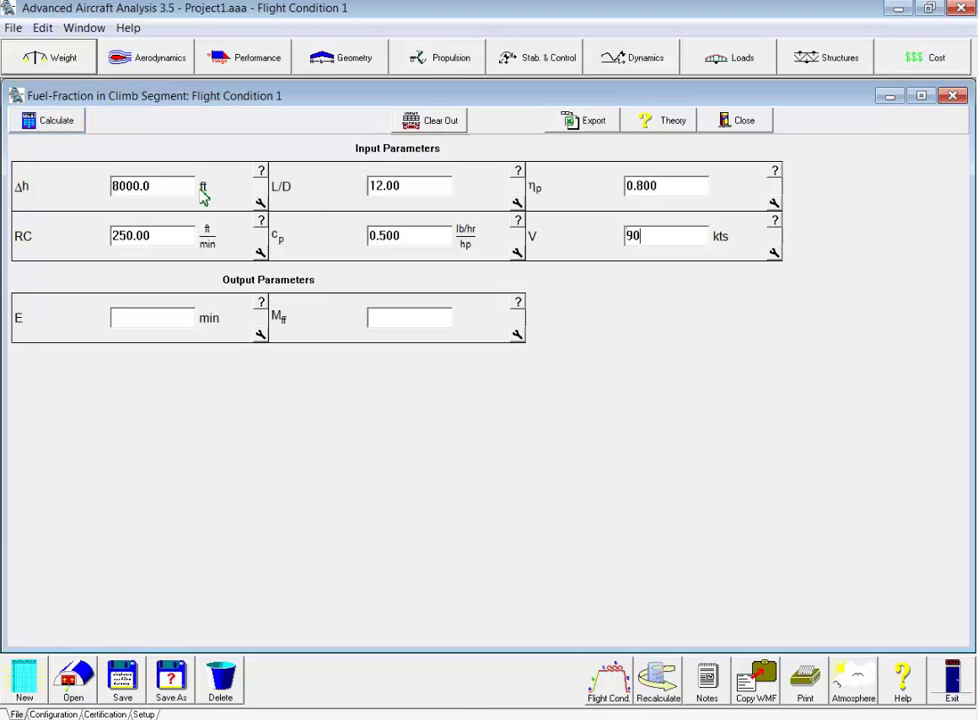
left_click(70, 129)
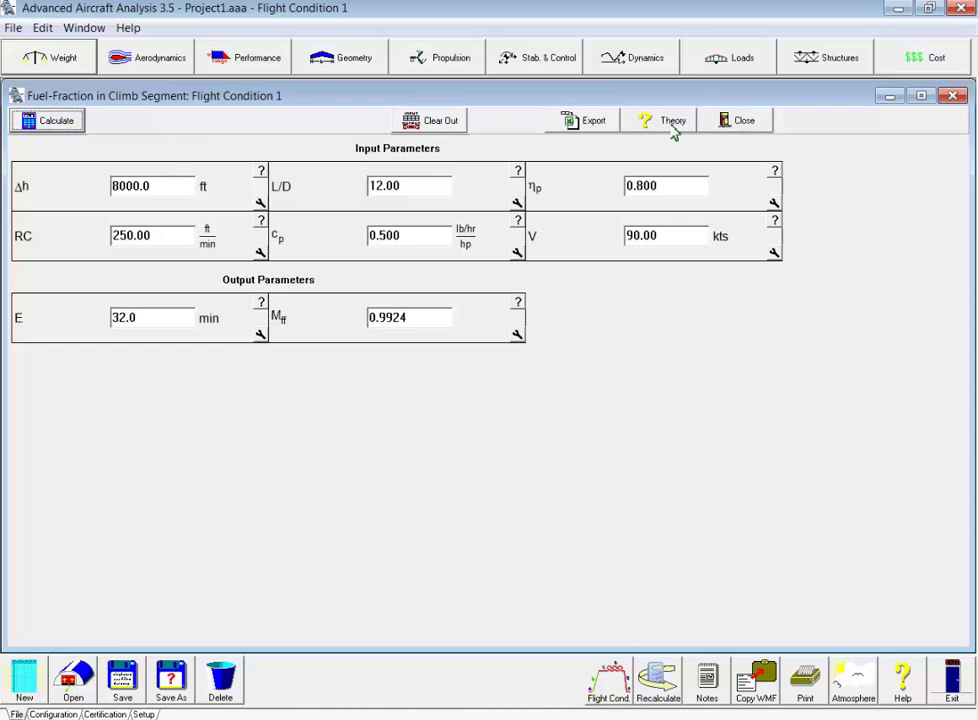
left_click(724, 130)
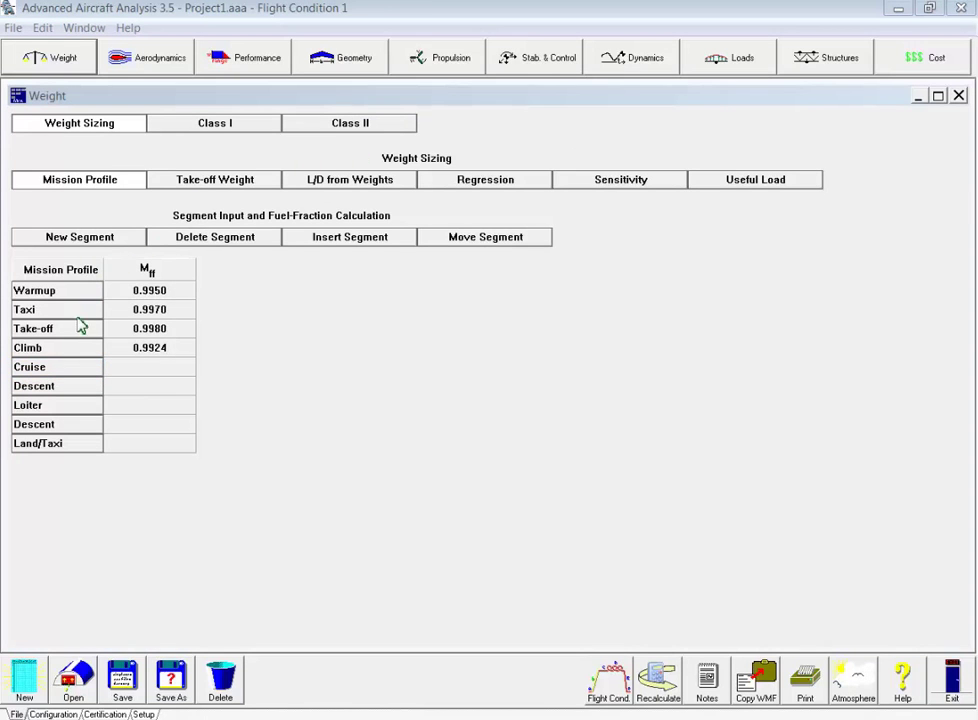
Step: Open the Cruise segment and set its range to 300 nm and its propeller efficiency to the suggested single-engine value of 0.8
left_click(72, 375)
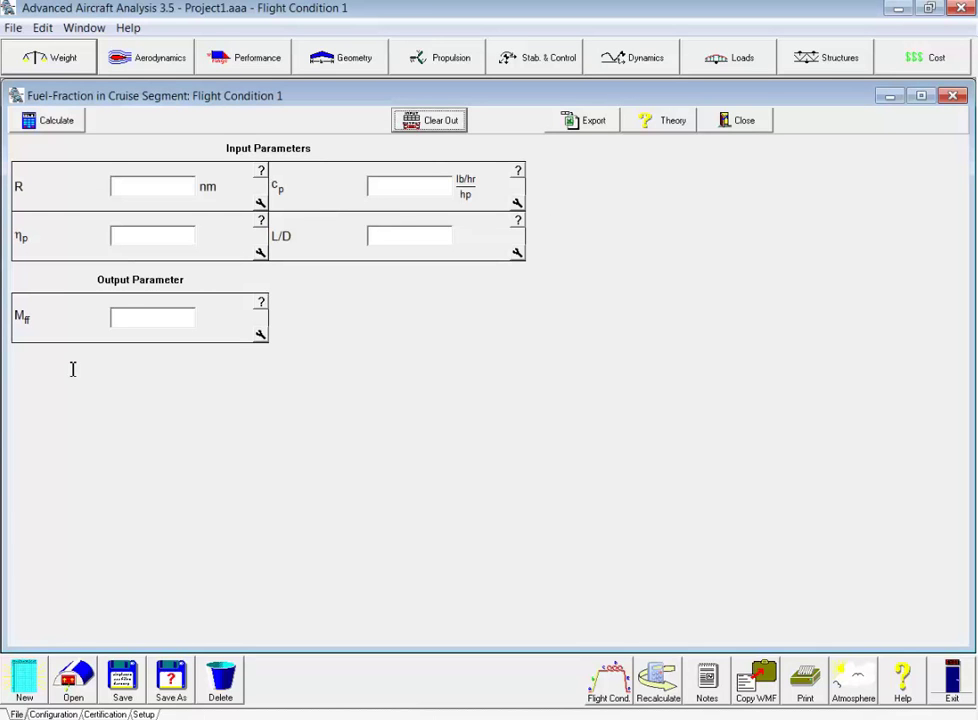
key("Tab")
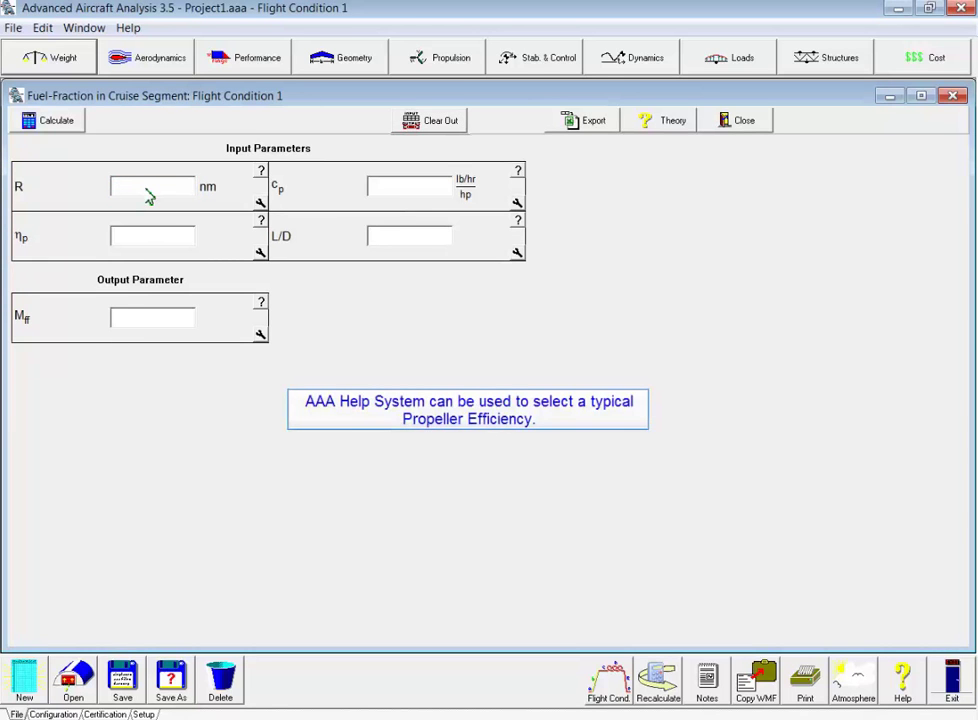
left_click(148, 194)
type("300")
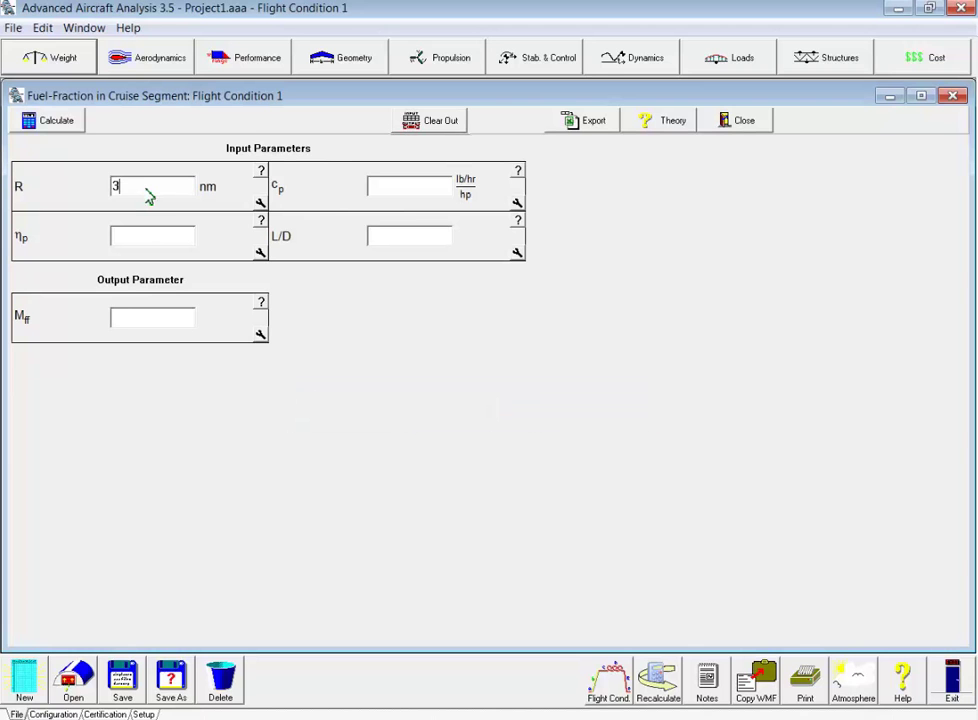
key("Tab")
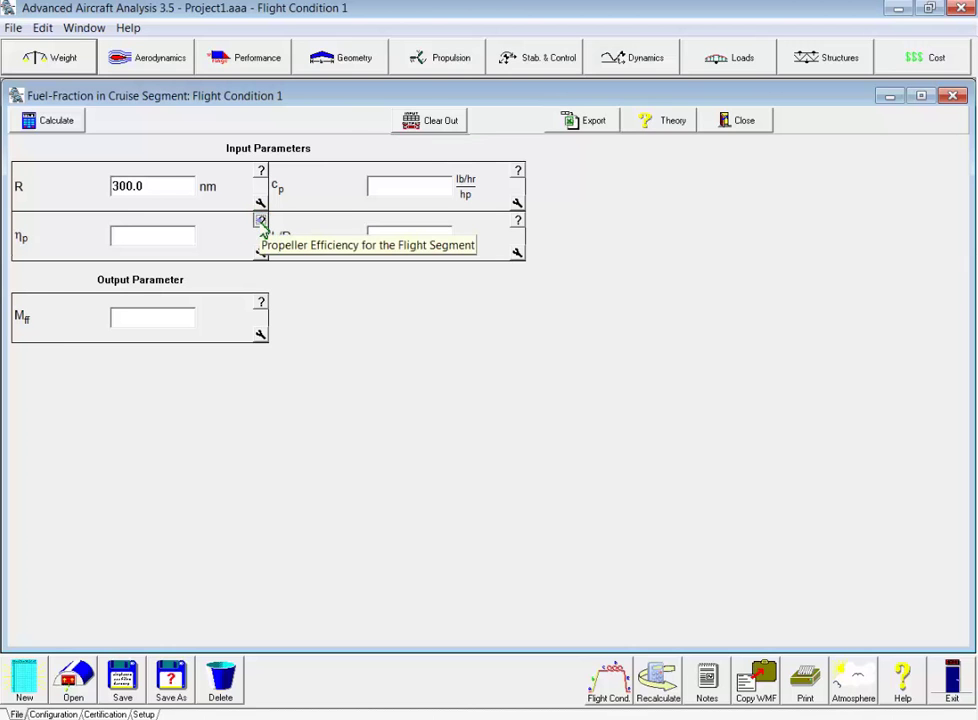
left_click(261, 221)
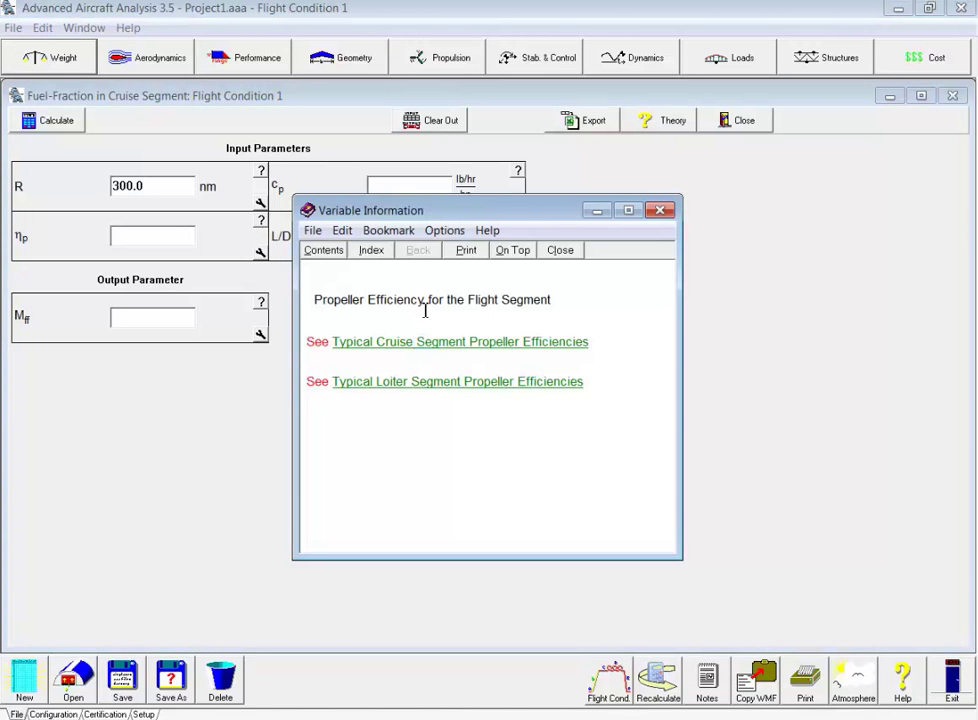
left_click(429, 341)
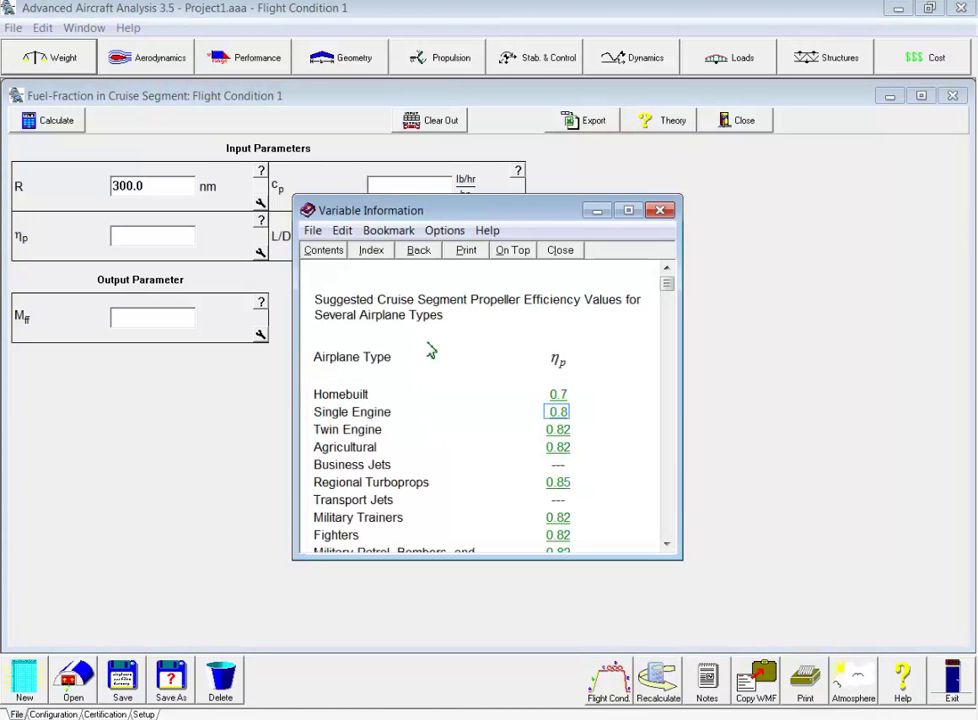
left_click(558, 411)
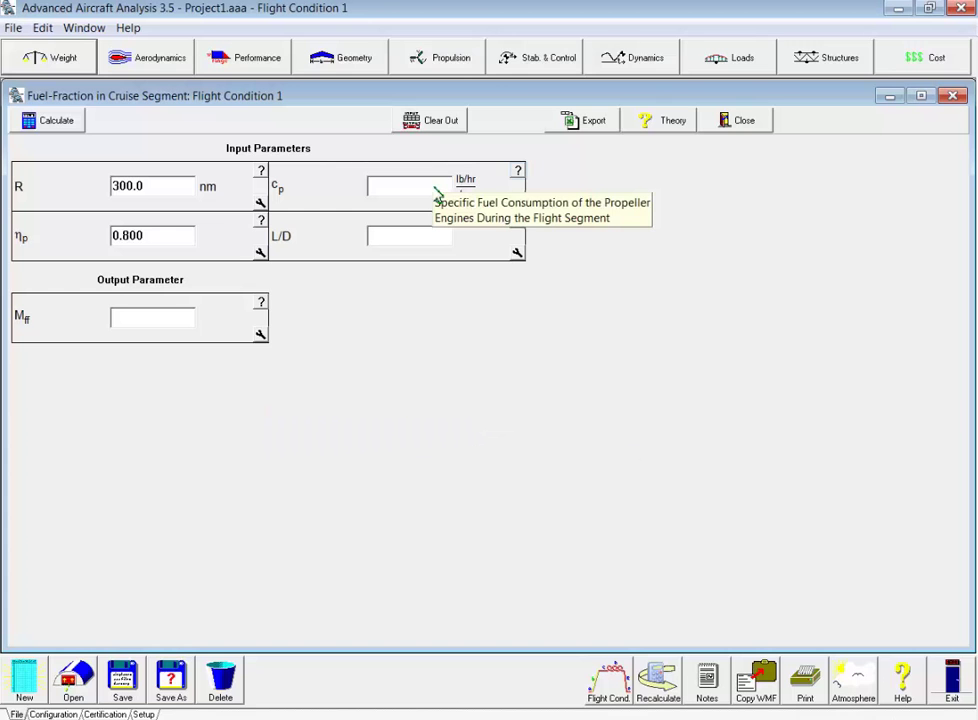
Step: Set the Cruise segment's specific fuel consumption to 0.50 lb/hr/hp from the suggested single-engine propeller range
left_click(517, 172)
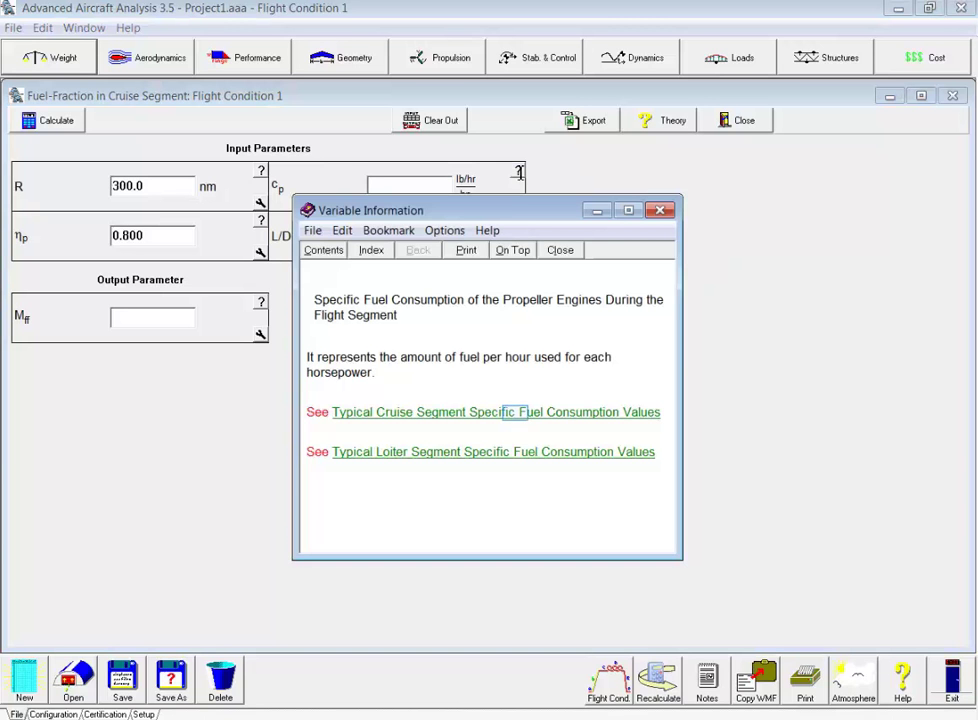
left_click(517, 412)
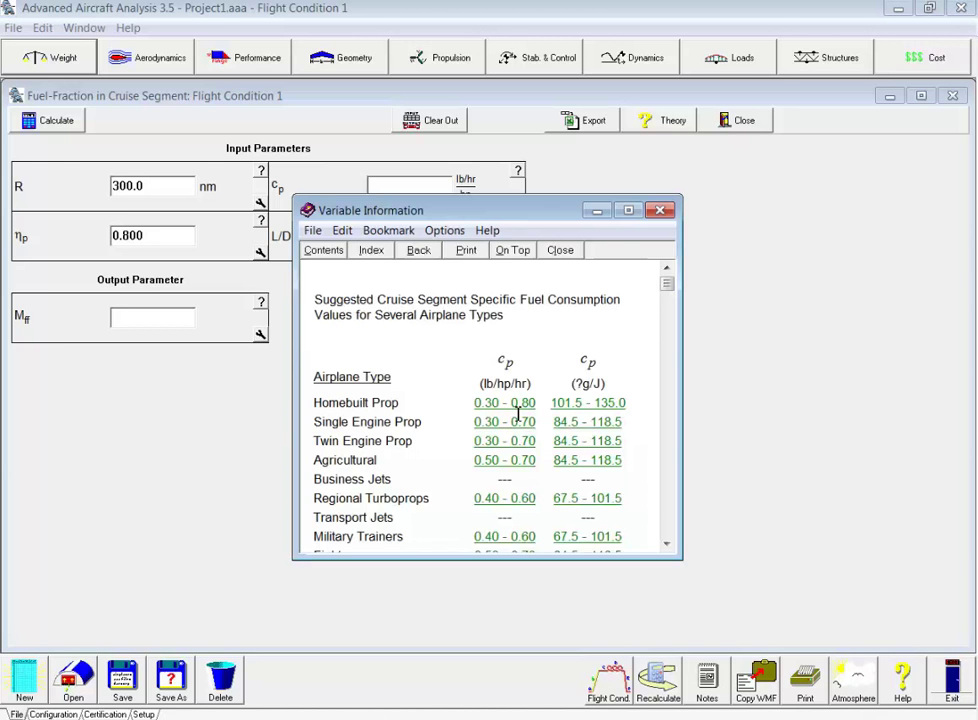
left_click(518, 418)
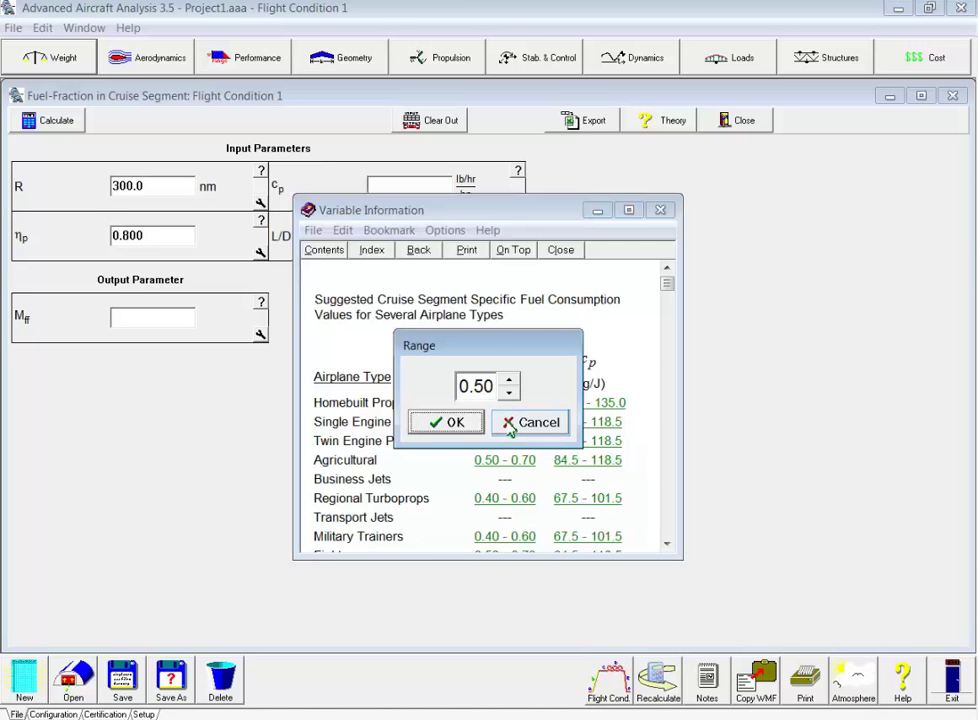
key("Tab")
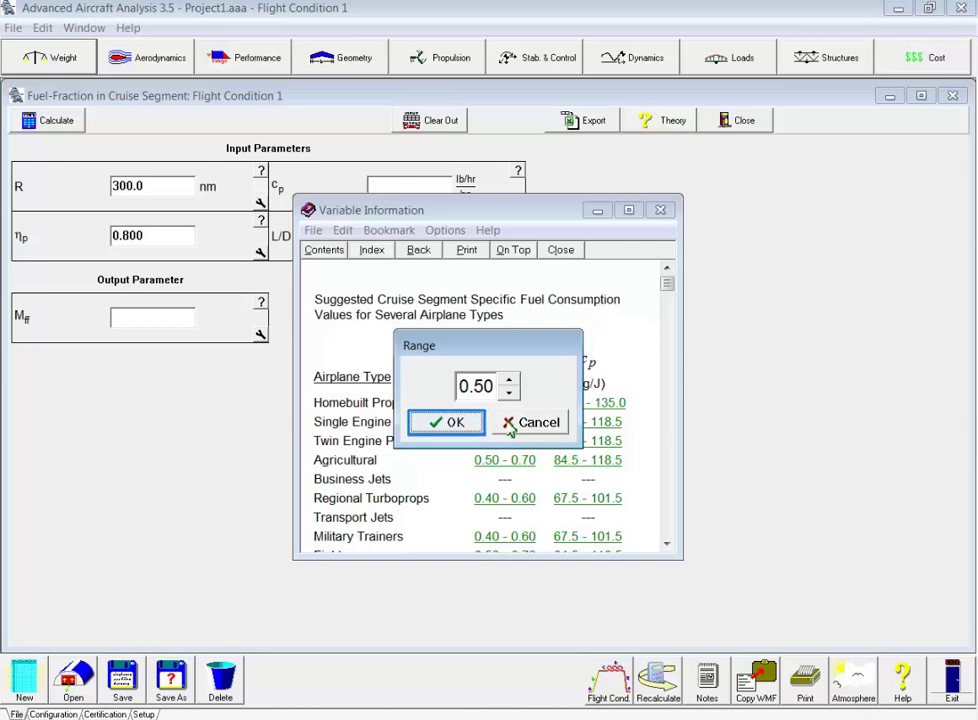
left_click(468, 424)
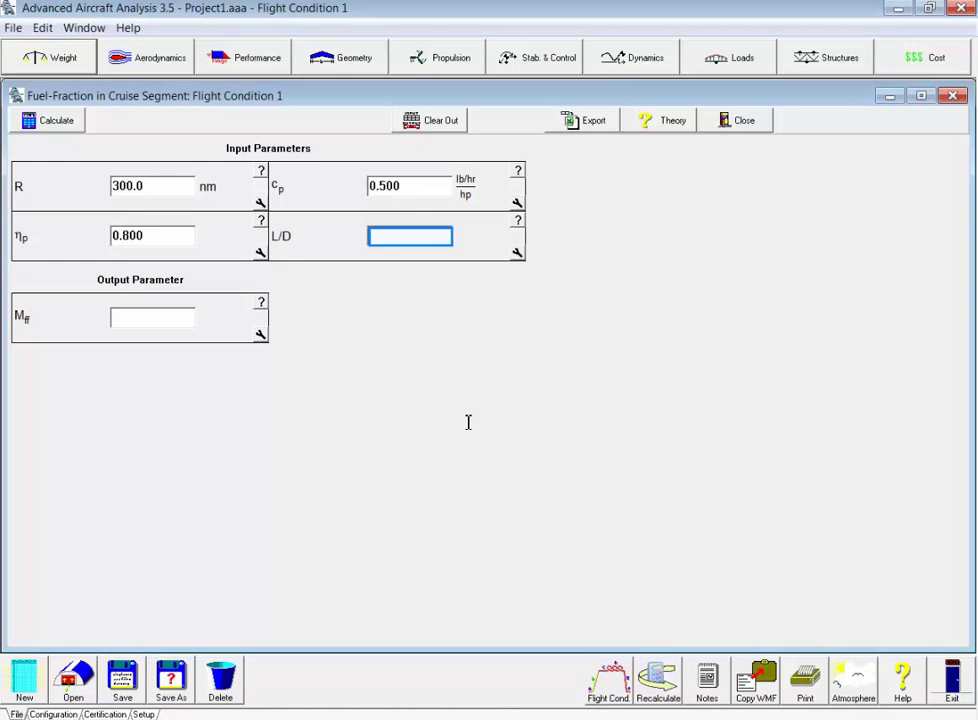
Step: Set the Cruise lift-to-drag ratio to 10.0 from the suggested single-engine range, calculate the fuel fraction and return to the mission profile
mouse_move(422, 243)
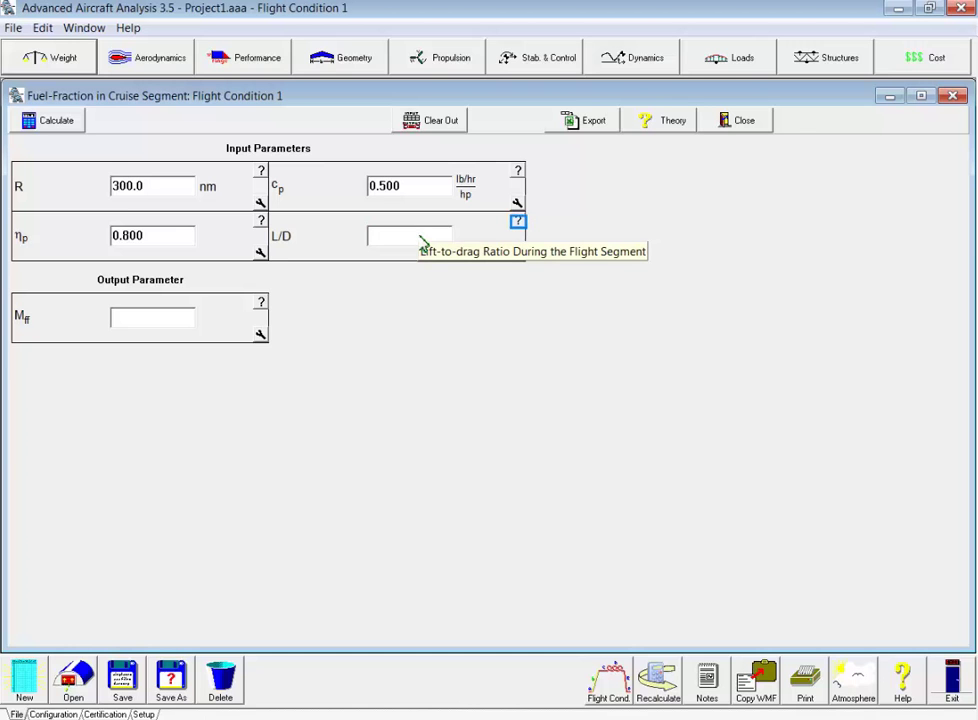
left_click(517, 221)
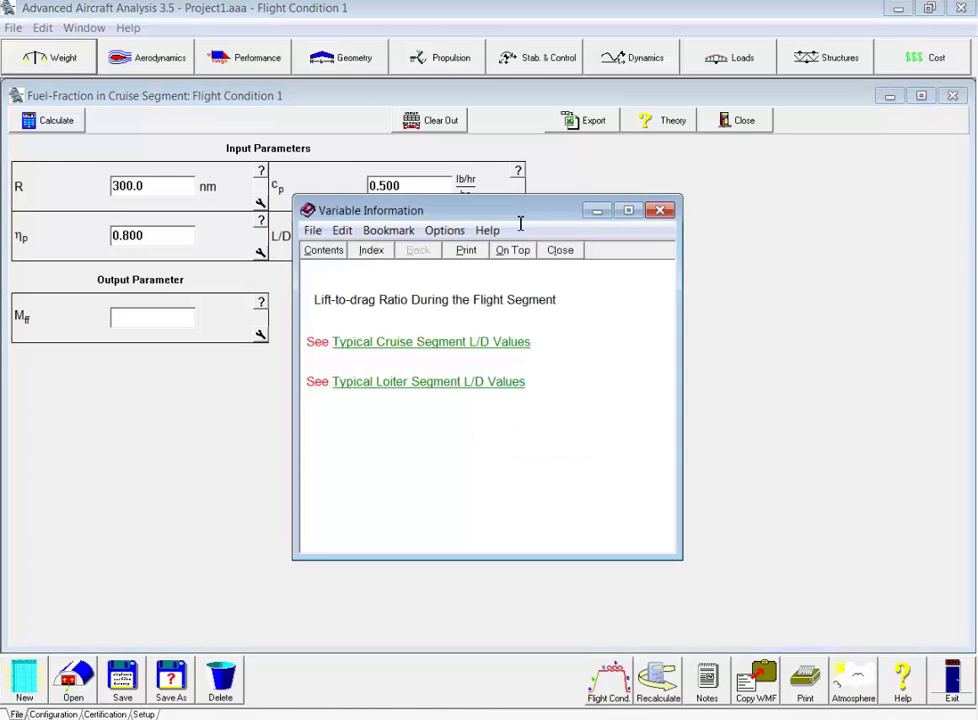
key("Tab")
left_click(503, 342)
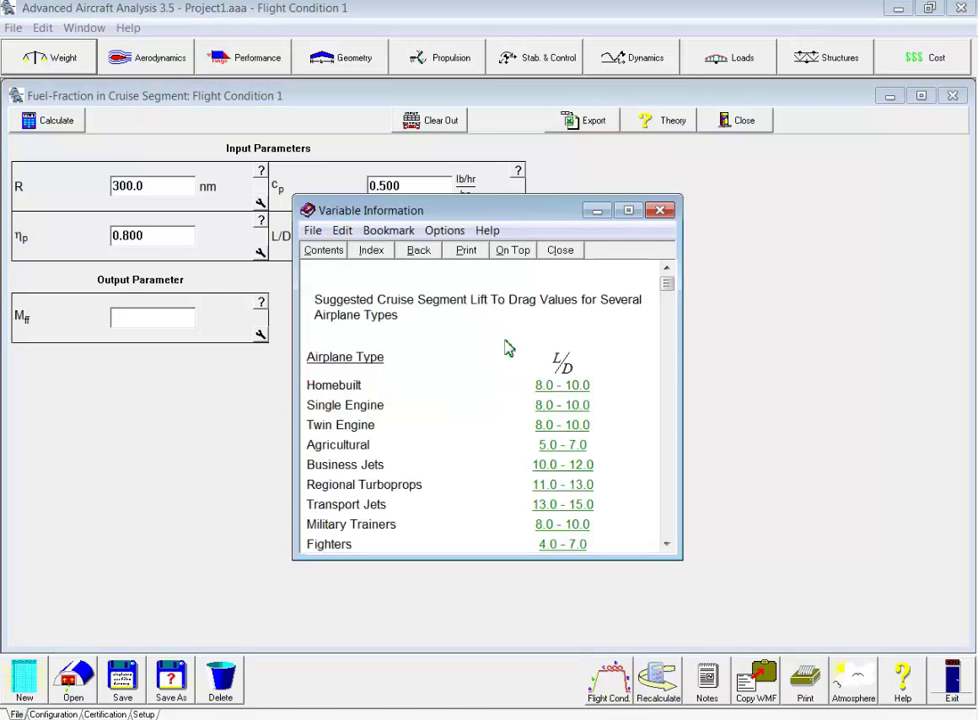
left_click(546, 407)
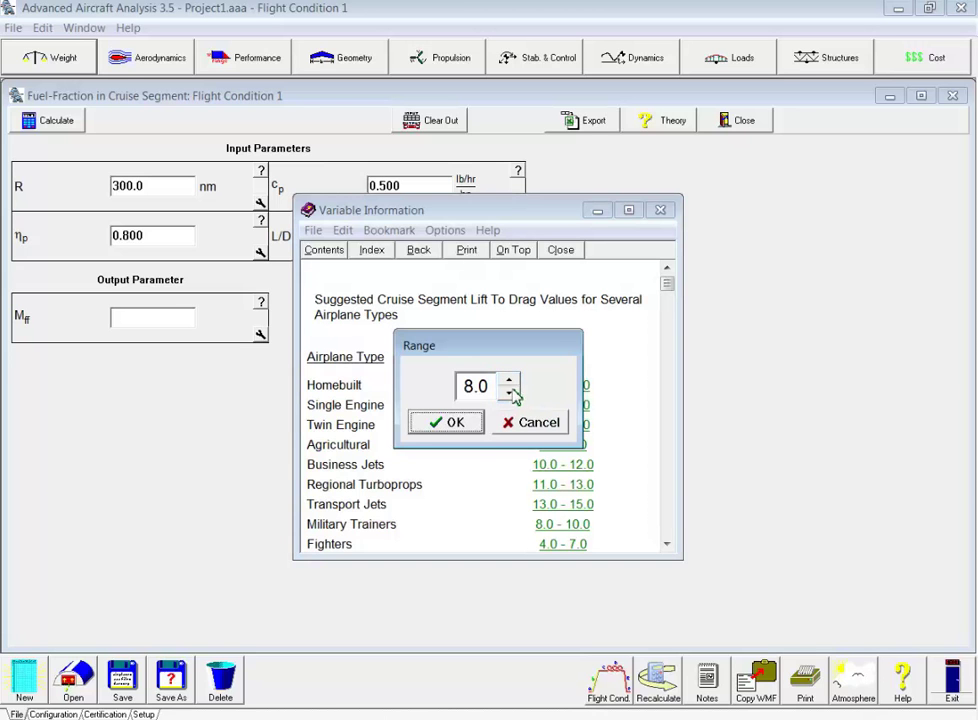
left_click(510, 381)
left_click(510, 381)
left_click(511, 382)
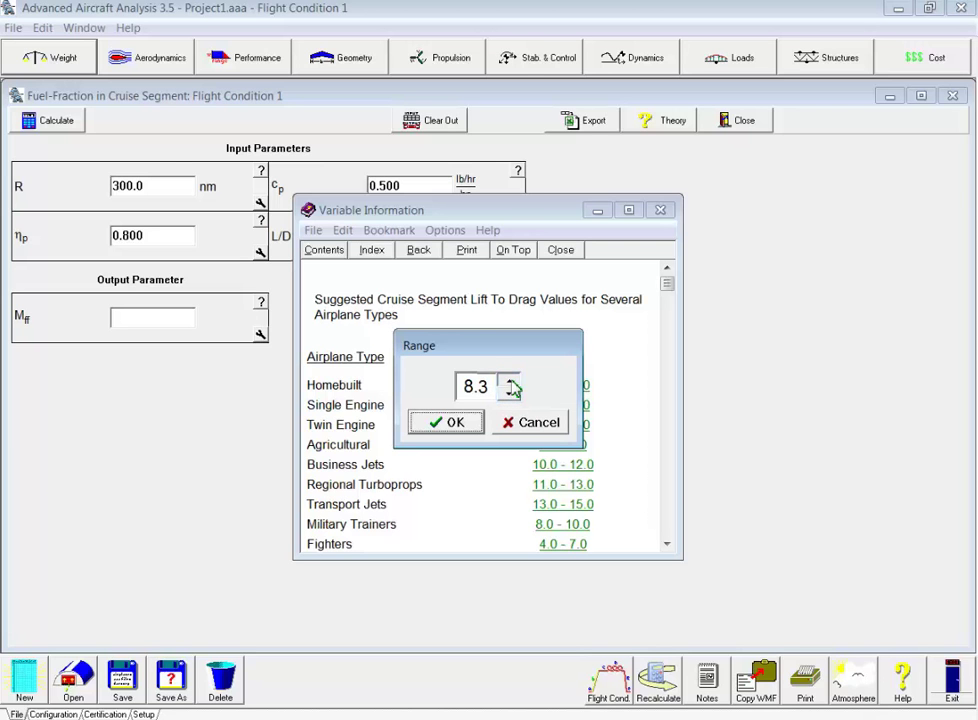
left_click(511, 382)
left_click(511, 382)
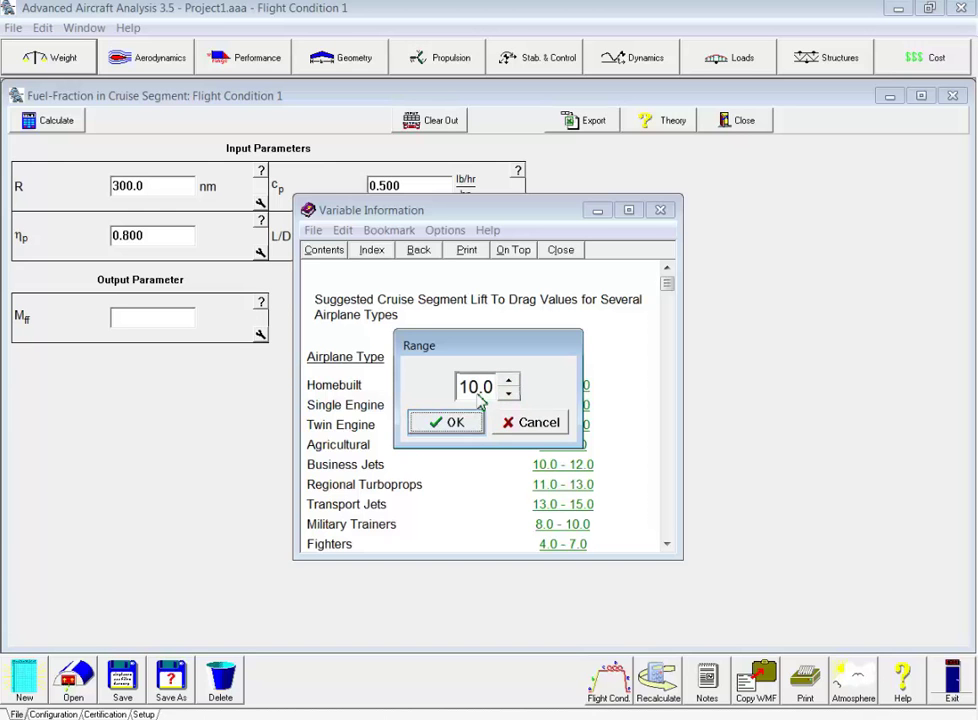
left_click(474, 425)
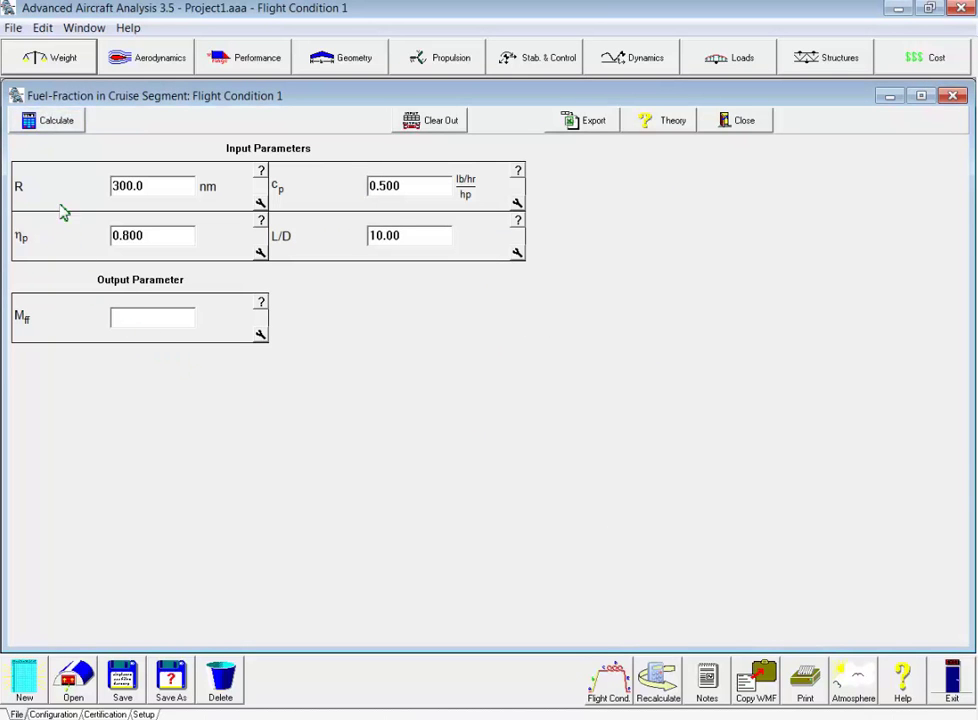
left_click(48, 122)
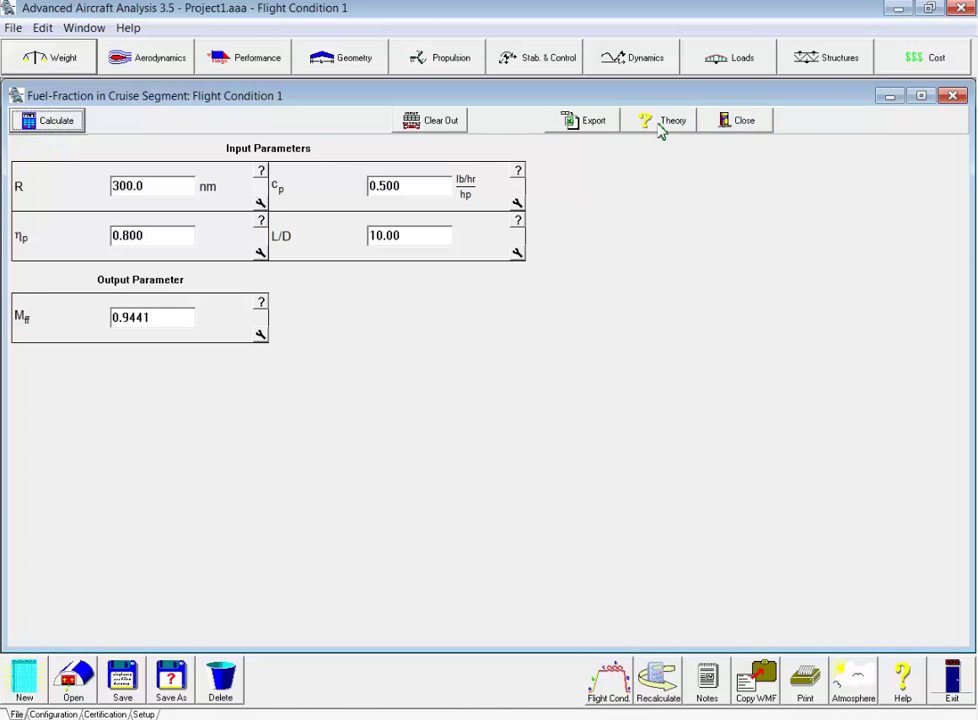
left_click(716, 134)
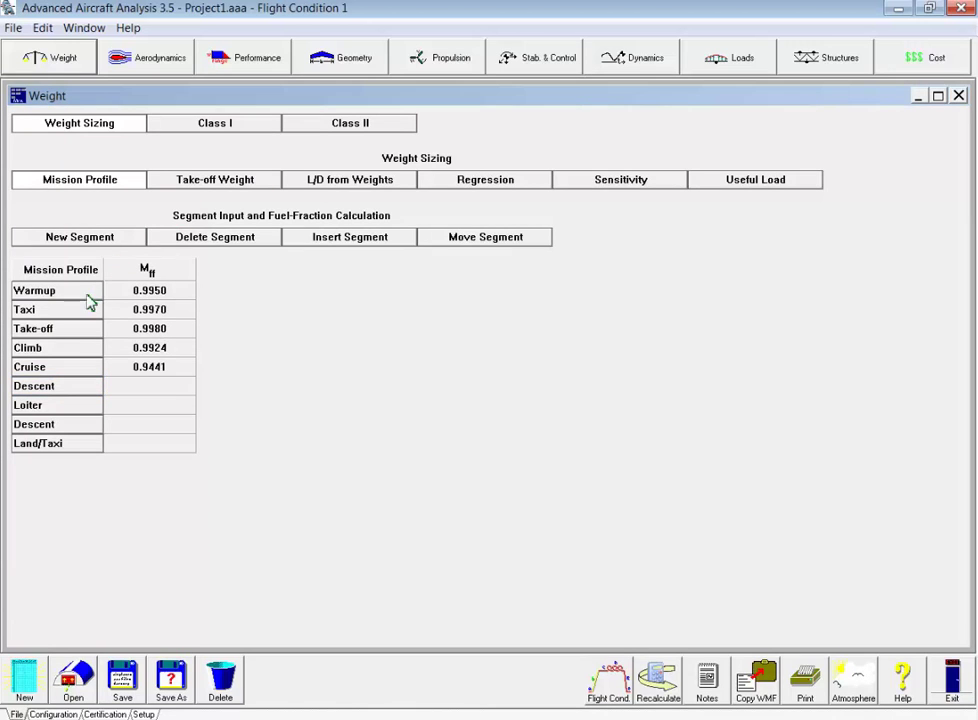
Step: Set the first Descent segment's fuel fraction to the suggested single-engine value of 0.993 and return to the mission profile
left_click(62, 388)
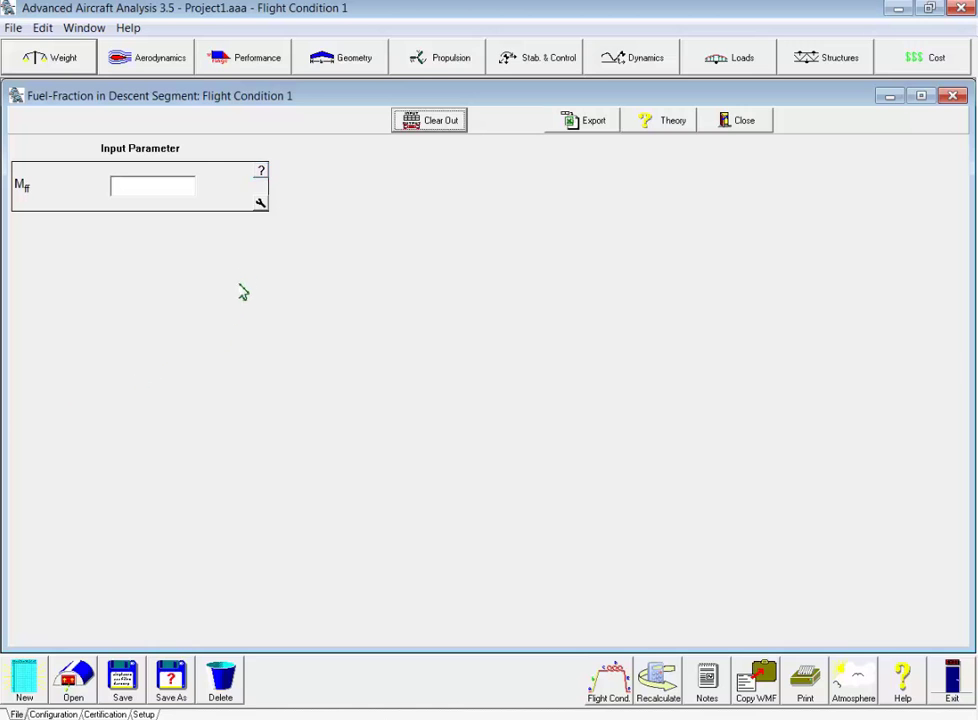
left_click(259, 173)
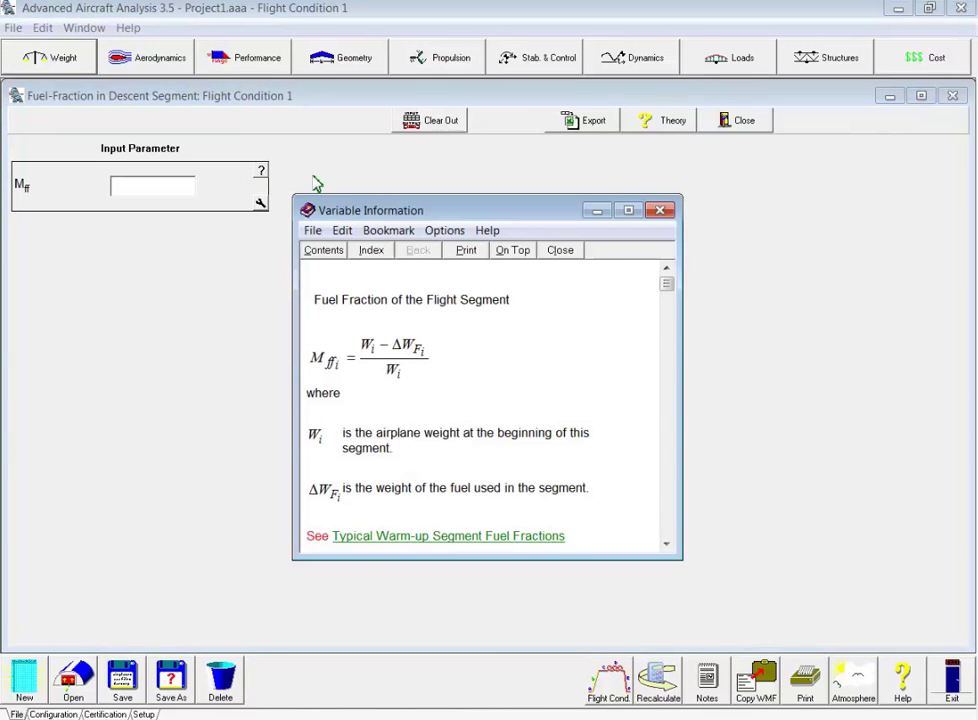
left_click_drag(357, 212, 131, 61)
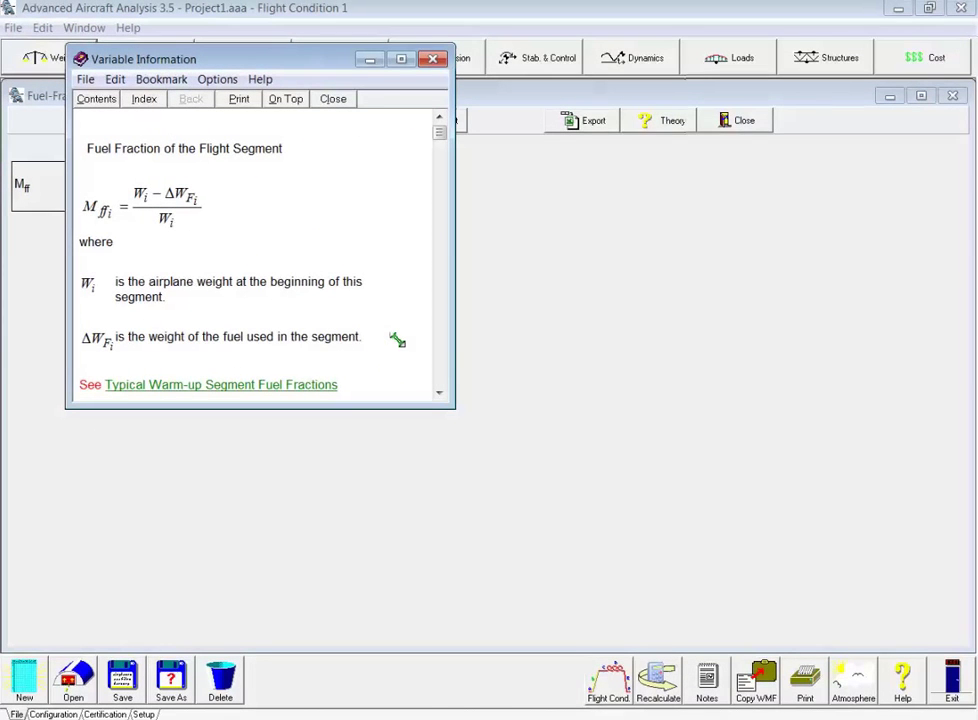
left_click_drag(455, 407, 648, 703)
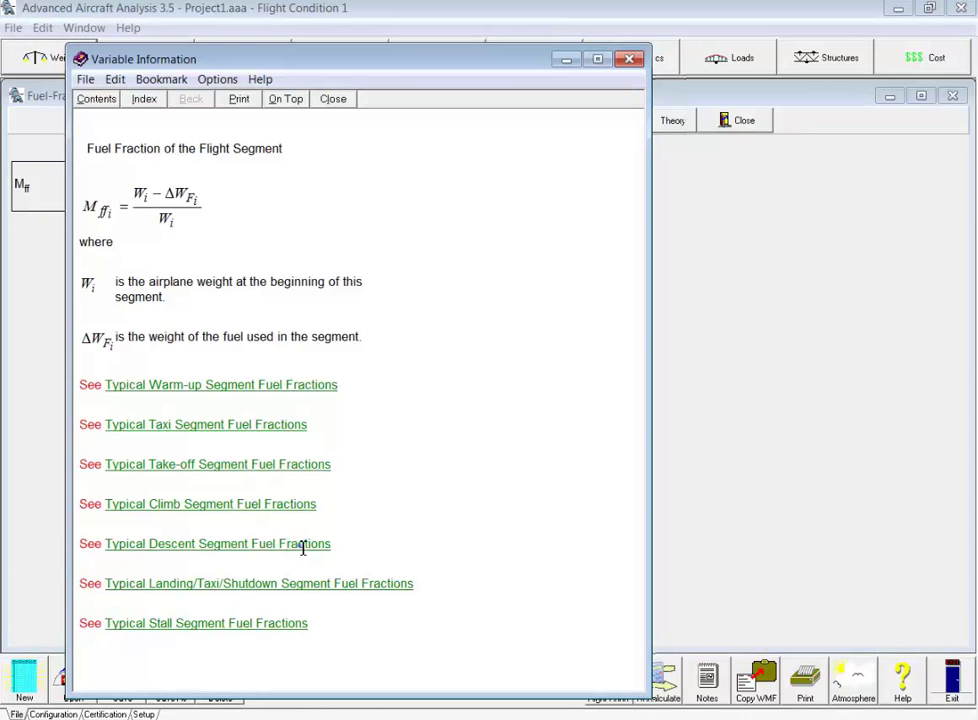
left_click(306, 546)
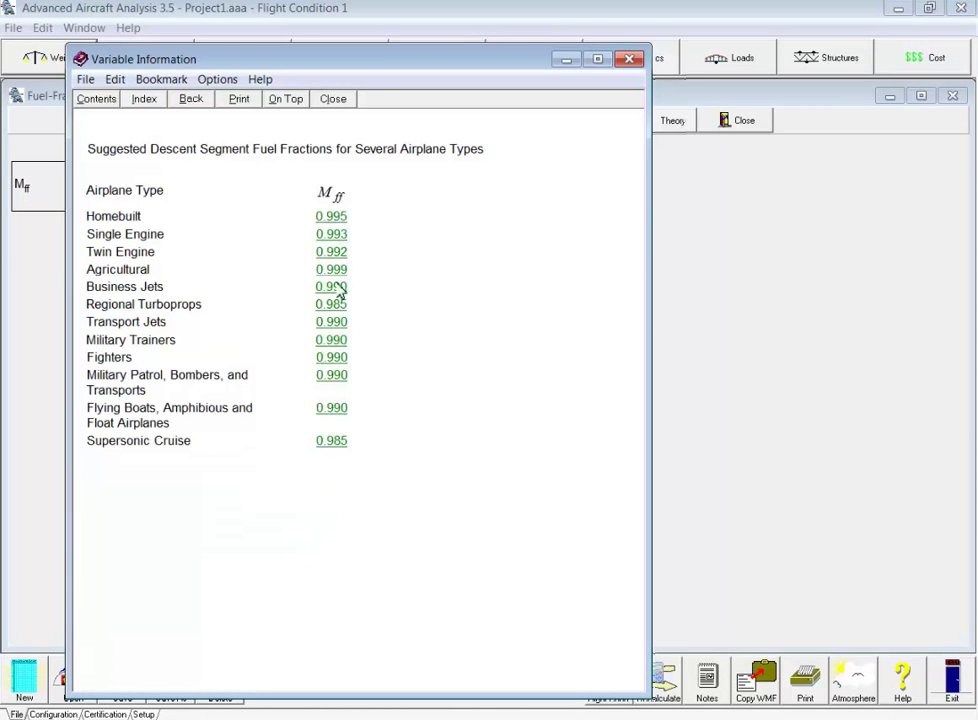
left_click(338, 236)
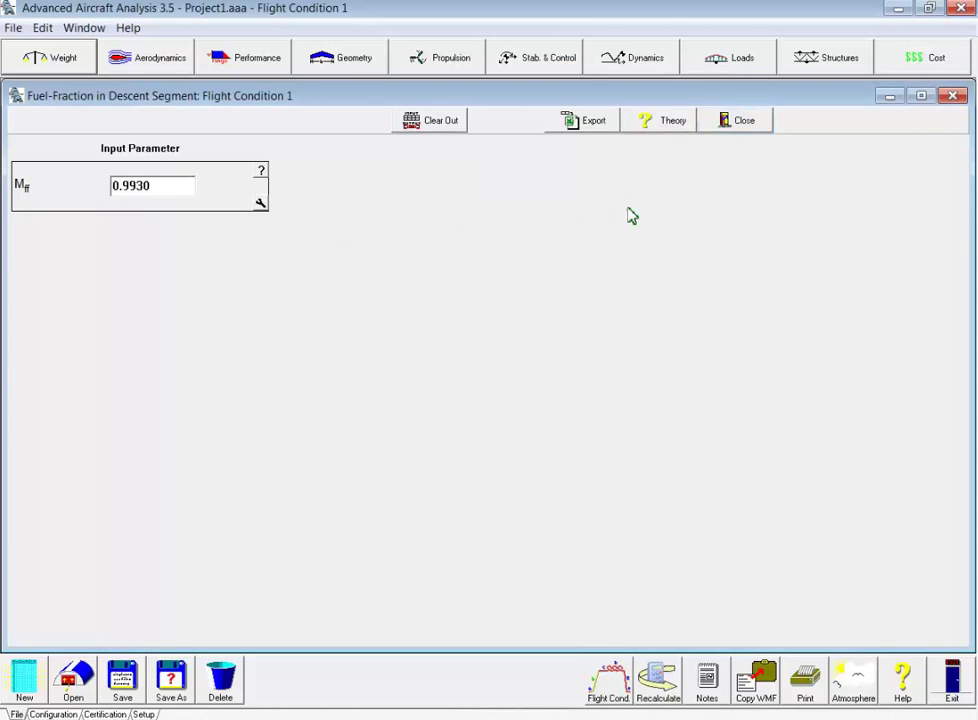
left_click(731, 126)
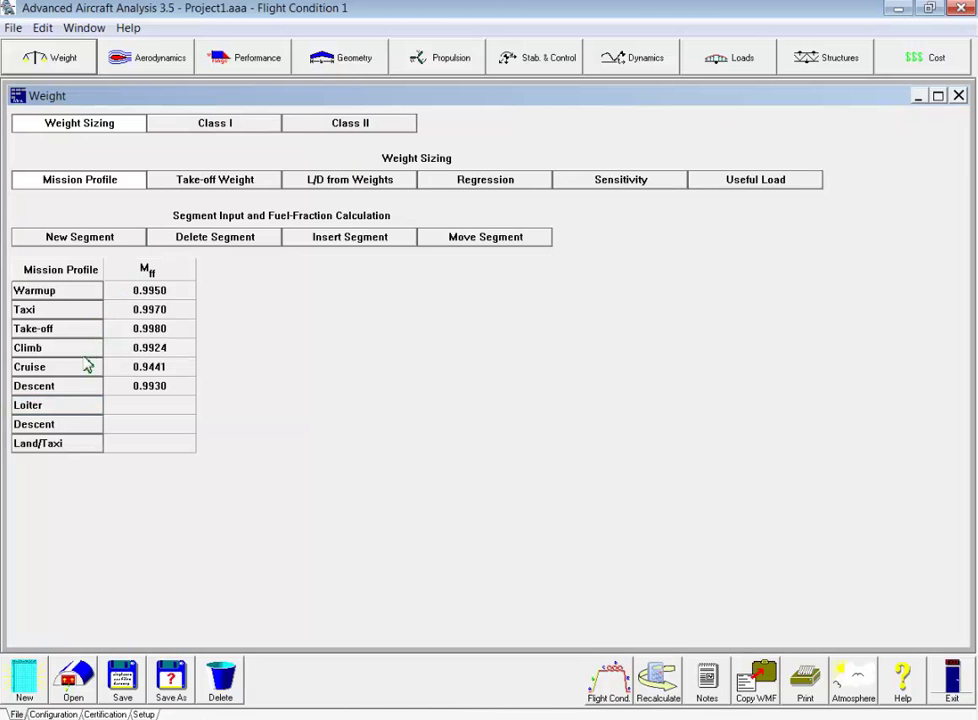
Step: Open the Loiter segment and enter an endurance of 45 min, specific fuel consumption of 0.5 lb/hr/hp and speed of 100 kts
left_click(80, 406)
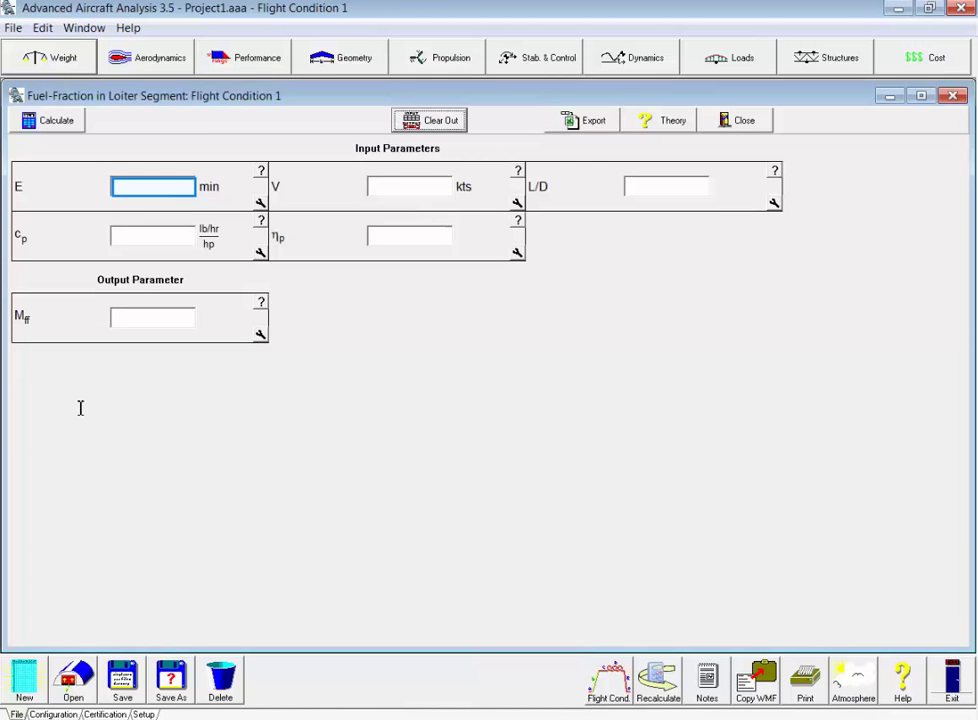
left_click(145, 188)
type("45")
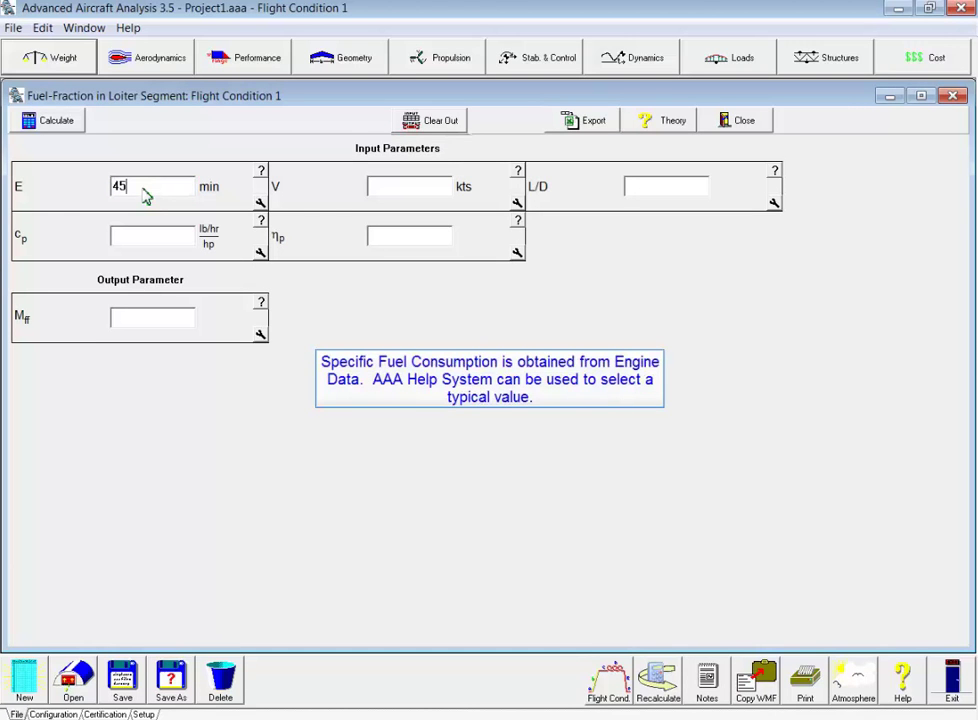
key("Tab")
type("0.5")
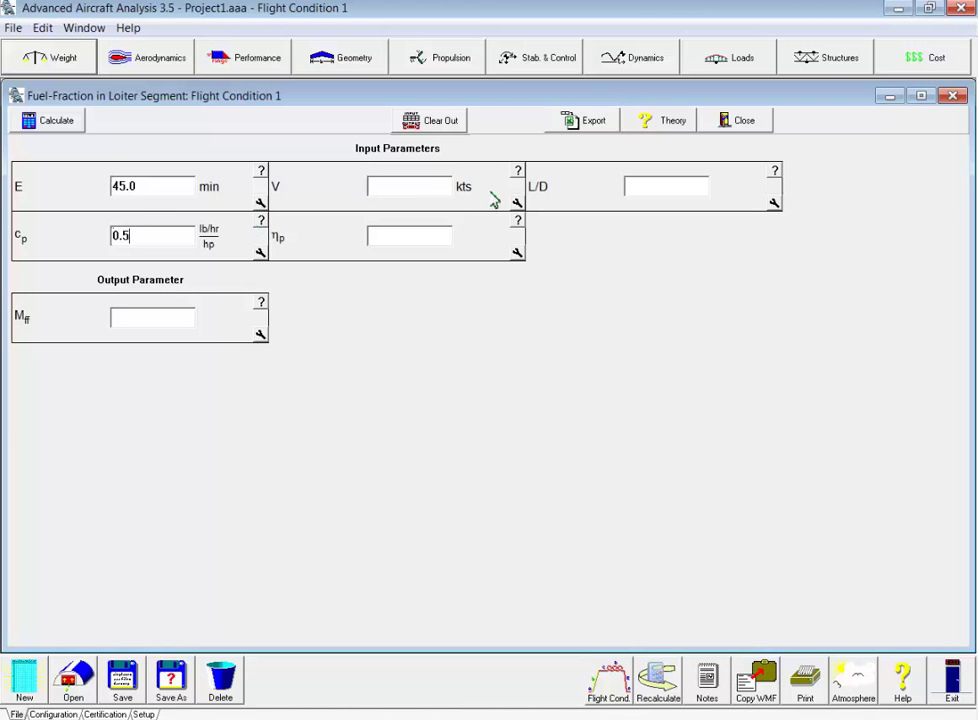
key("Tab")
type("100")
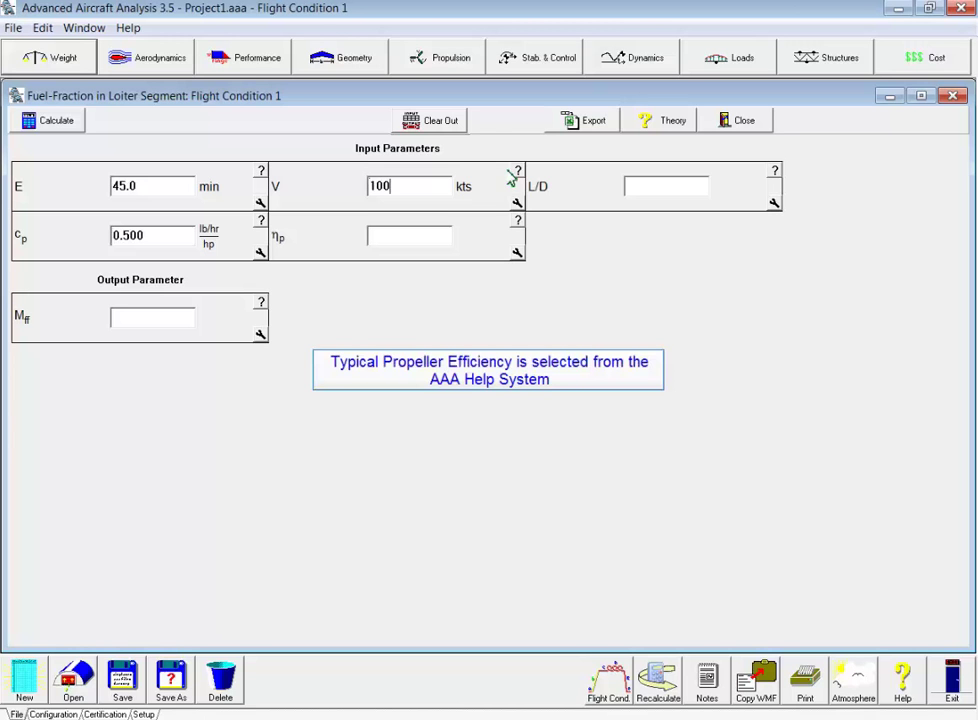
Step: Set the Loiter segment's propeller efficiency to 0.8 and lift-to-drag ratio to 11, and calculate its fuel fraction
key("Tab")
type("0.8")
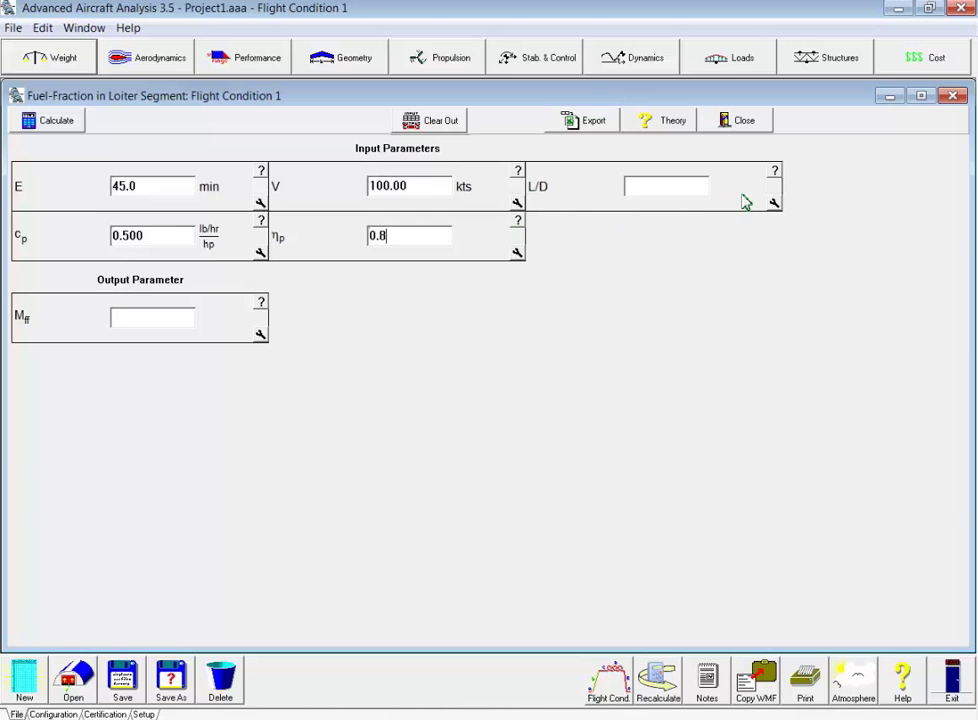
key("Tab")
type("11")
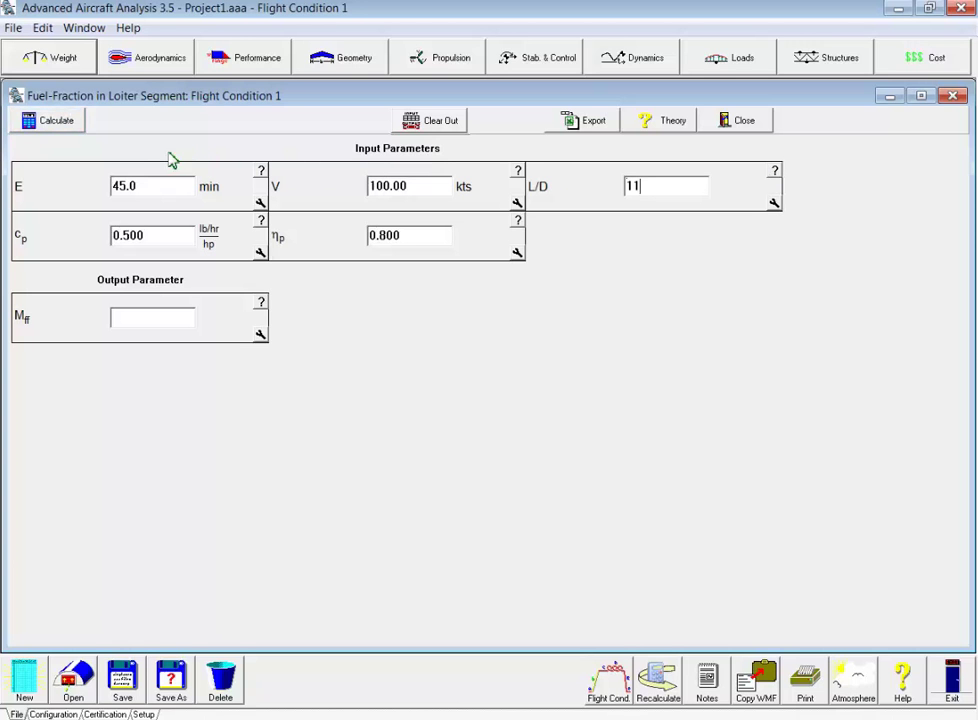
left_click(58, 130)
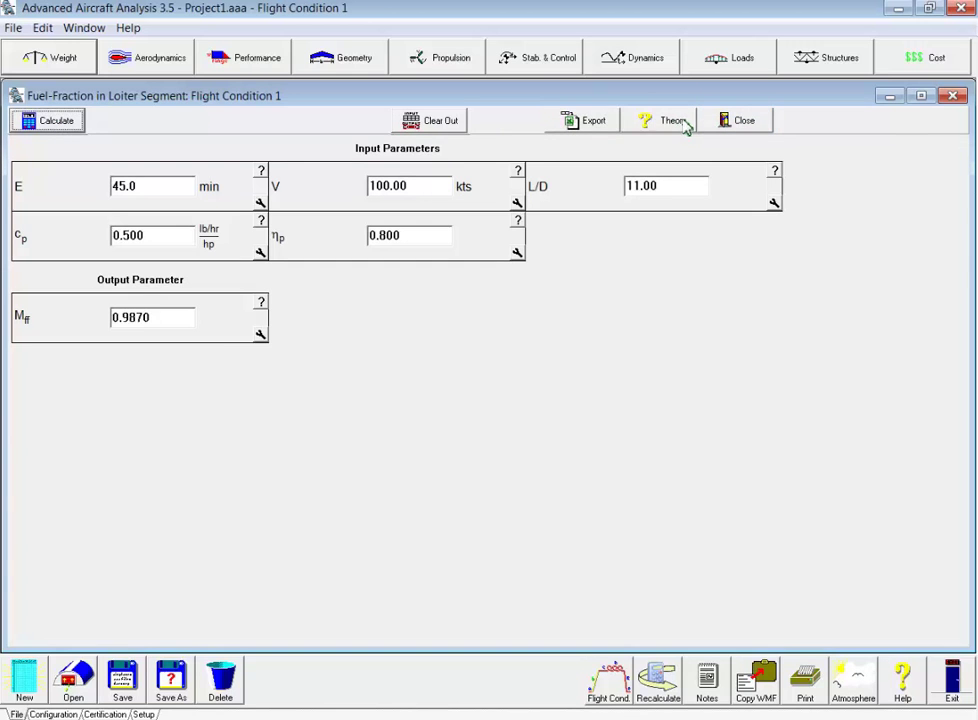
Step: Leave the Loiter segment, set the second Descent segment's fuel fraction to the suggested single-engine value of 0.993 and return to the mission profile
left_click(738, 121)
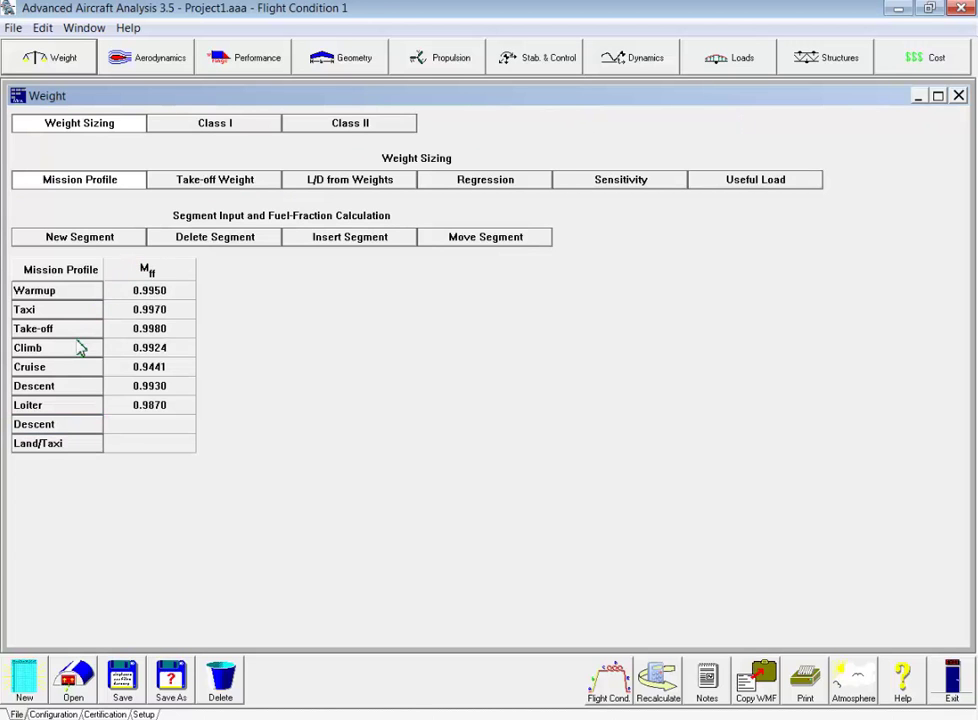
left_click(67, 427)
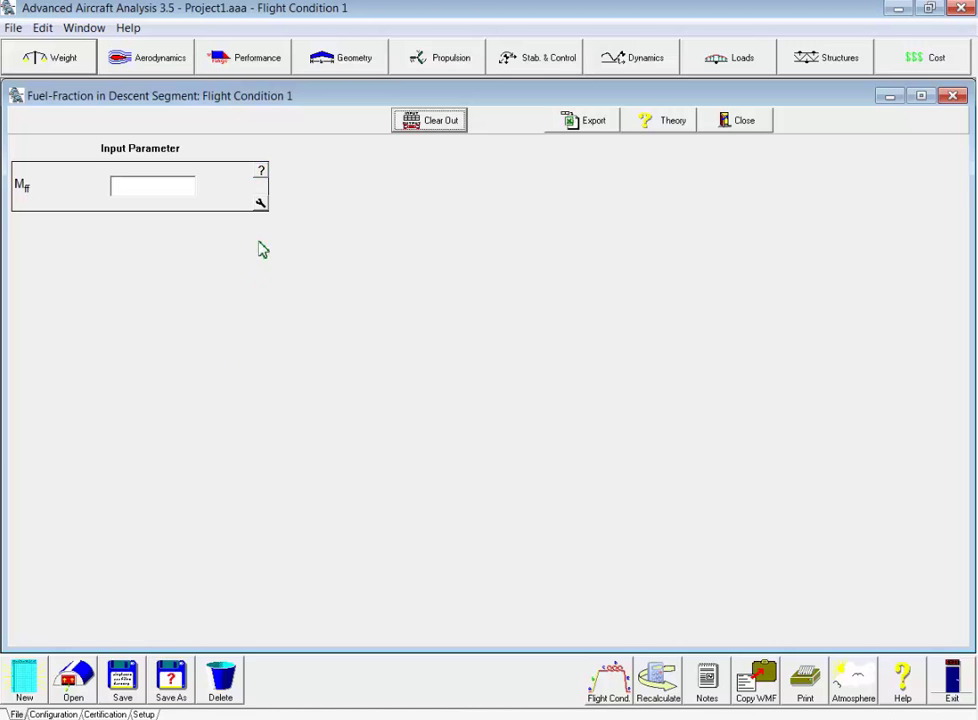
left_click(262, 174)
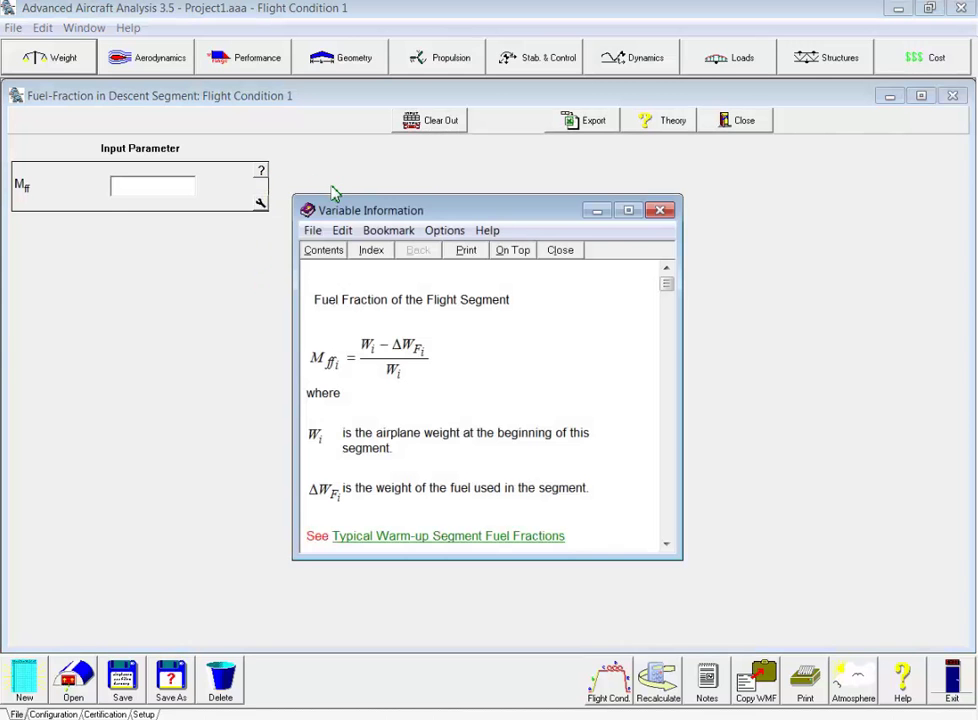
left_click_drag(248, 152, 116, 71)
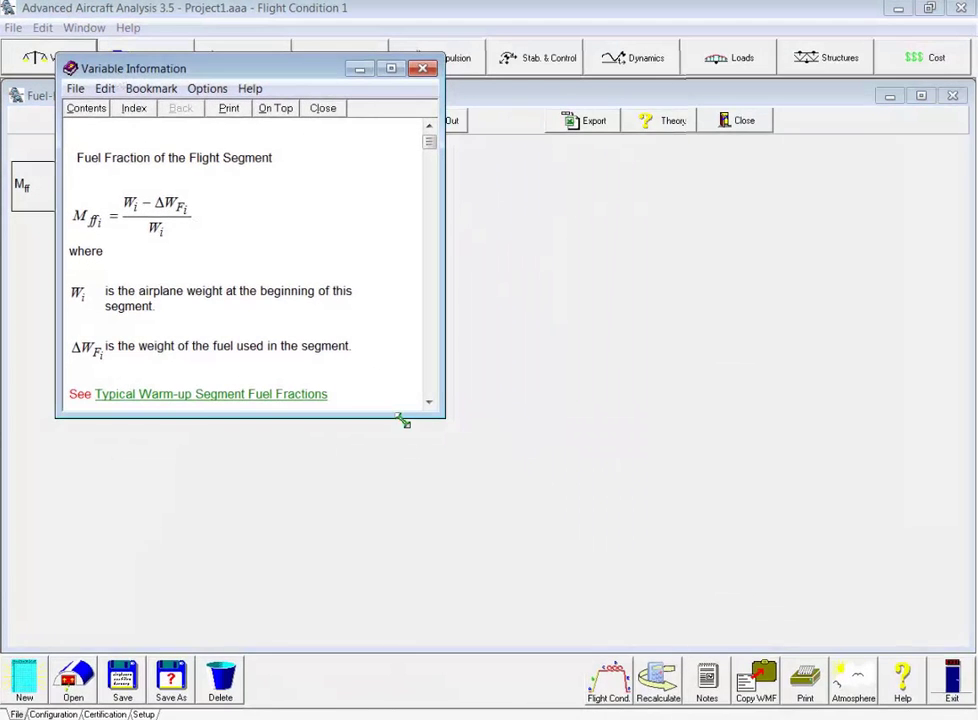
left_click_drag(448, 424, 668, 683)
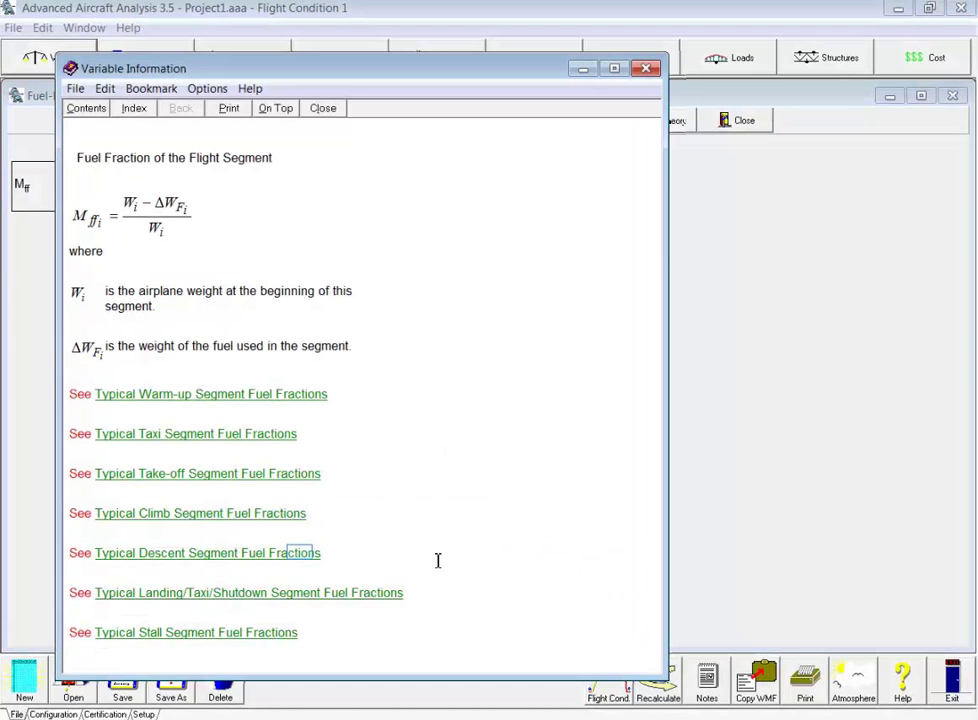
left_click(300, 553)
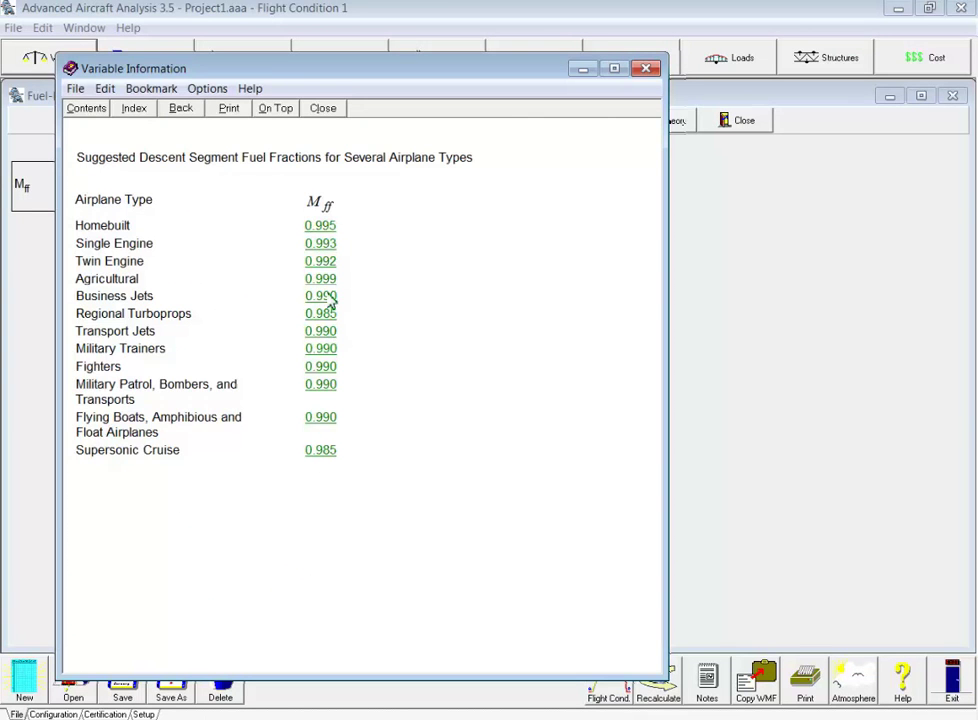
left_click(330, 248)
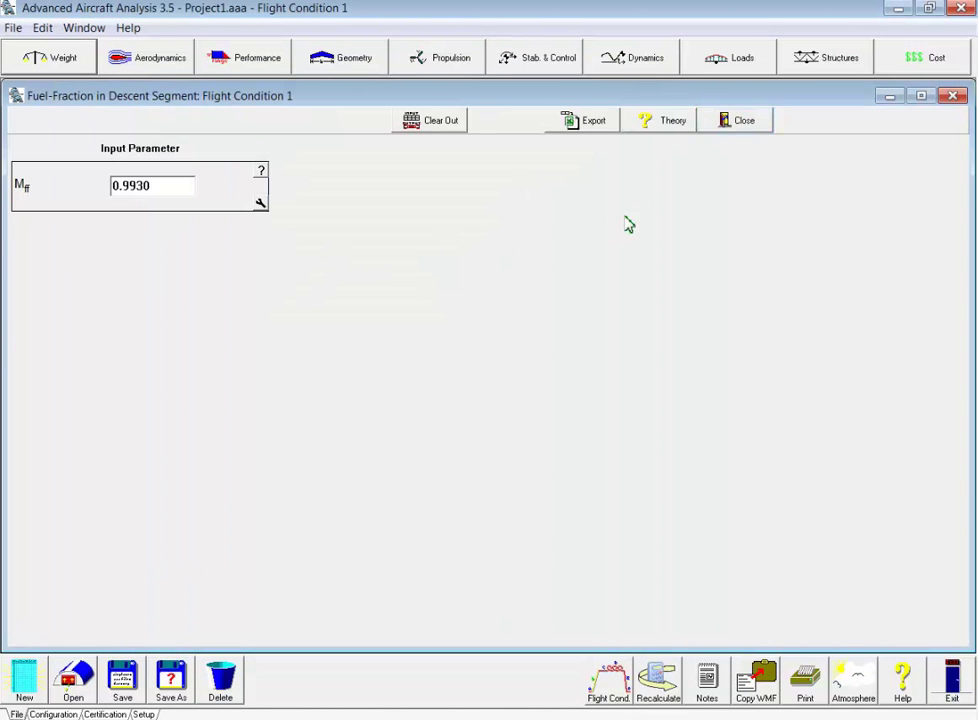
left_click(736, 124)
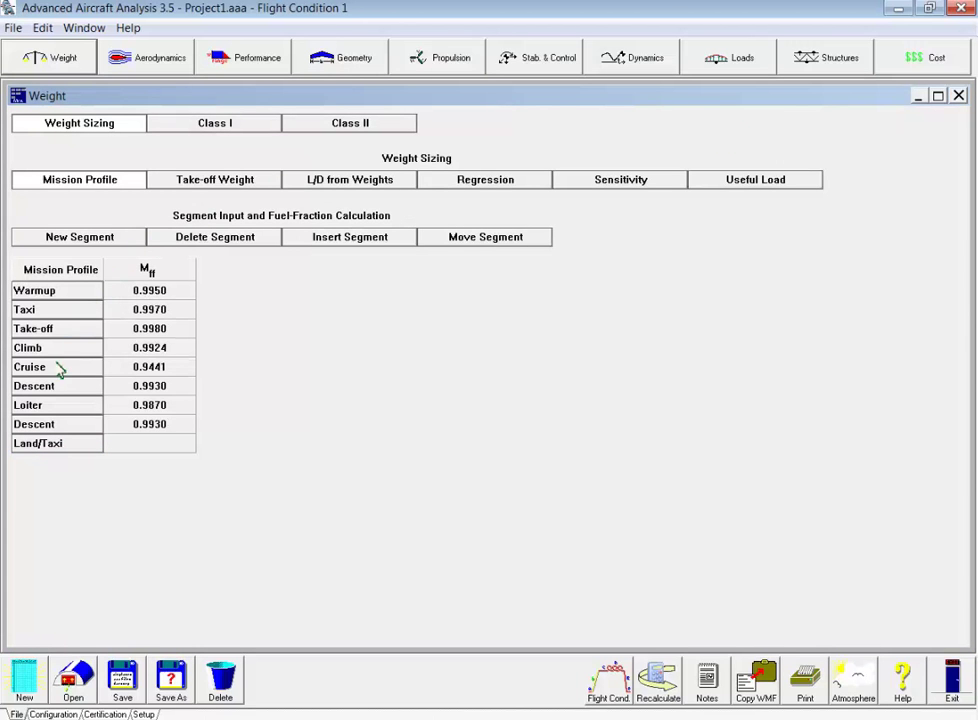
Step: Set the Land/Taxi segment's fuel fraction to the suggested single-engine value of 0.993 and return to the mission profile
left_click(46, 448)
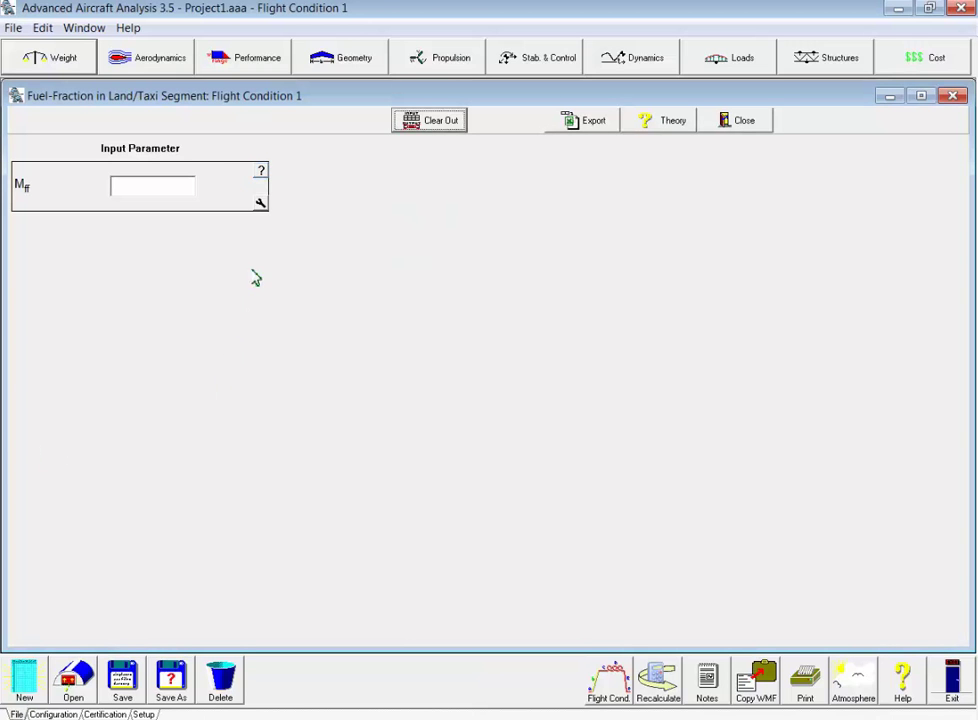
left_click(261, 172)
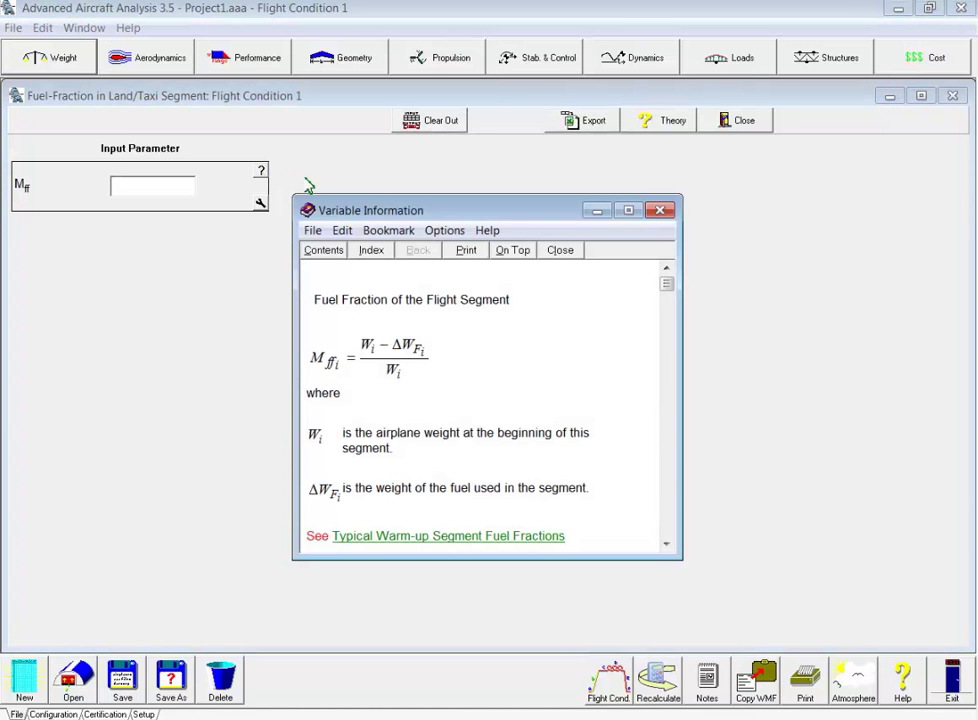
left_click_drag(333, 211, 112, 66)
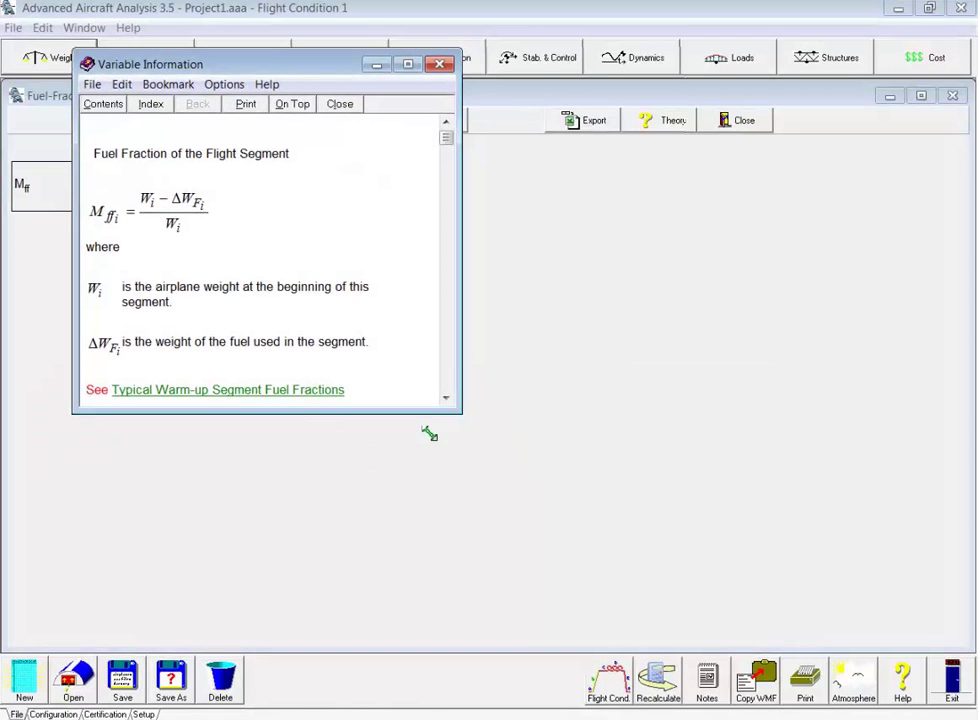
left_click_drag(429, 434, 722, 663)
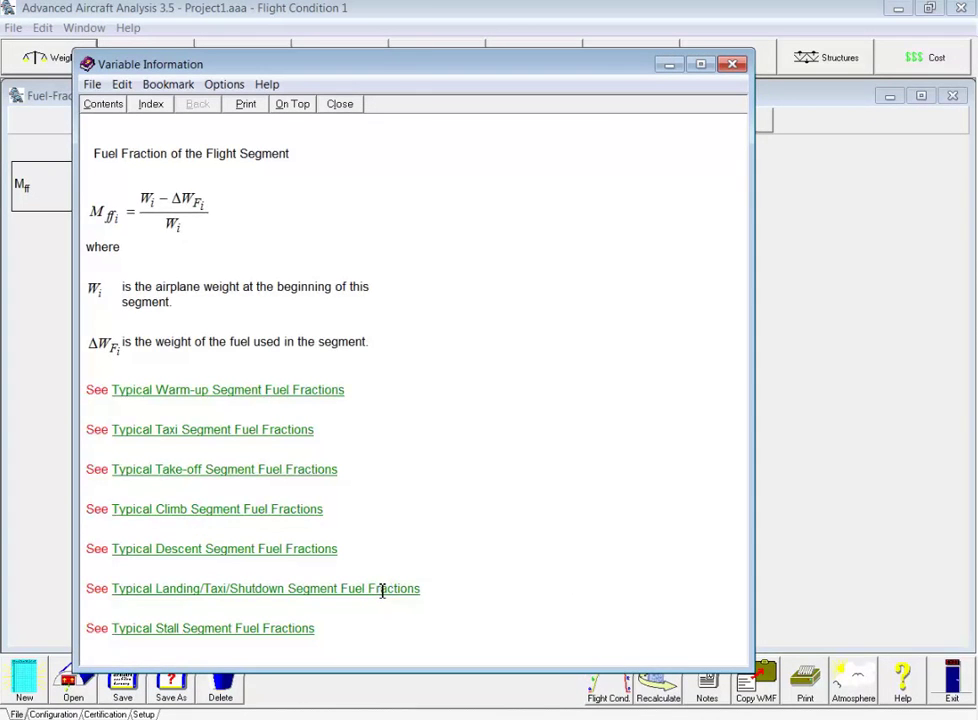
left_click(382, 589)
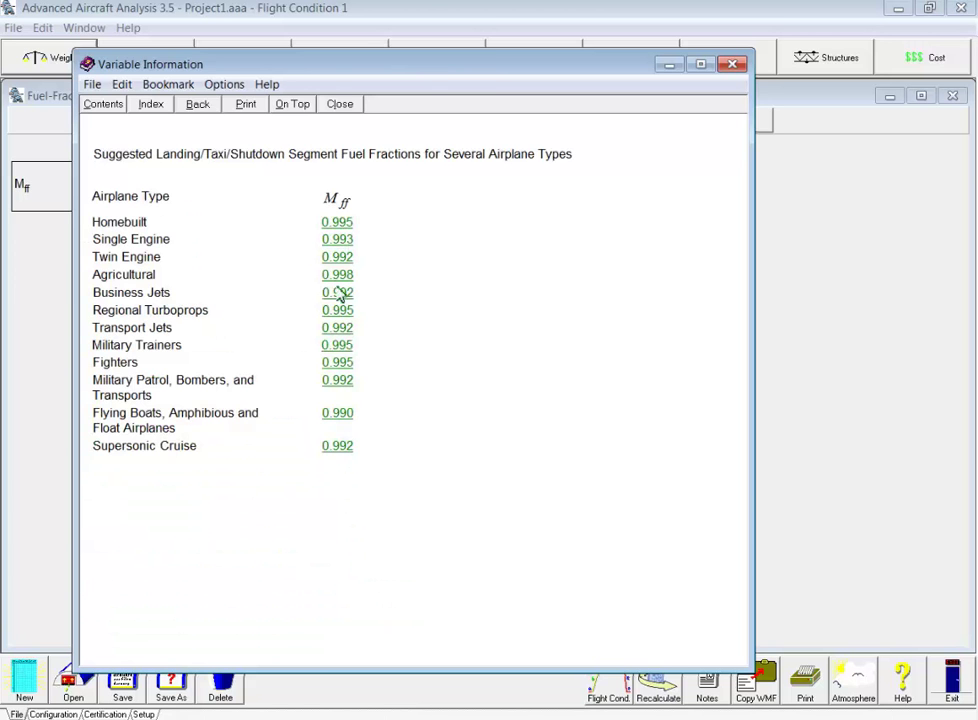
left_click(339, 245)
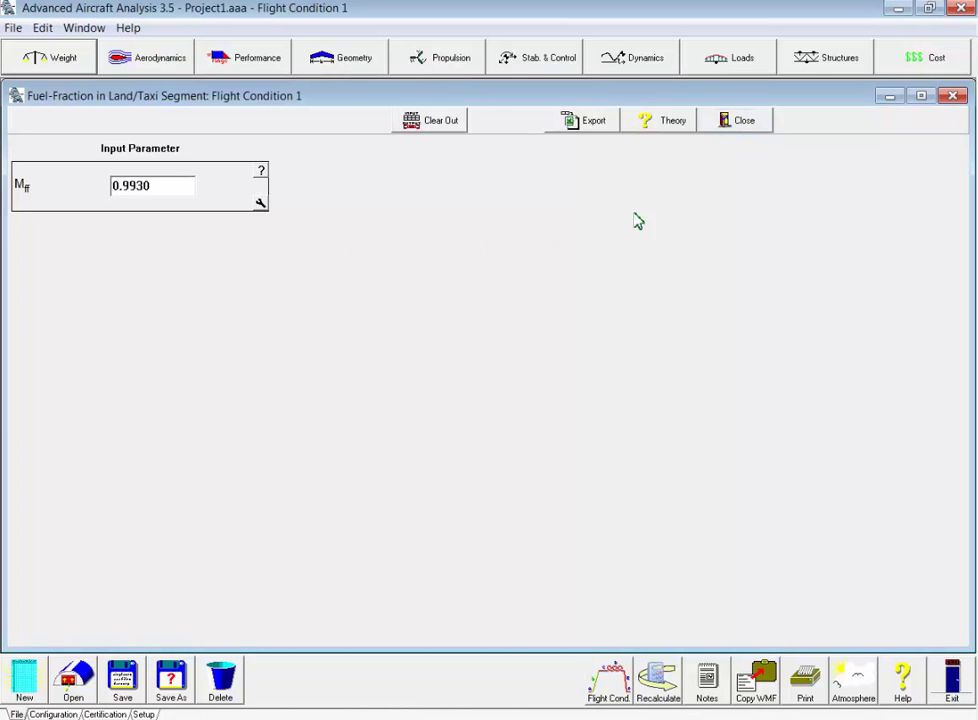
left_click(742, 125)
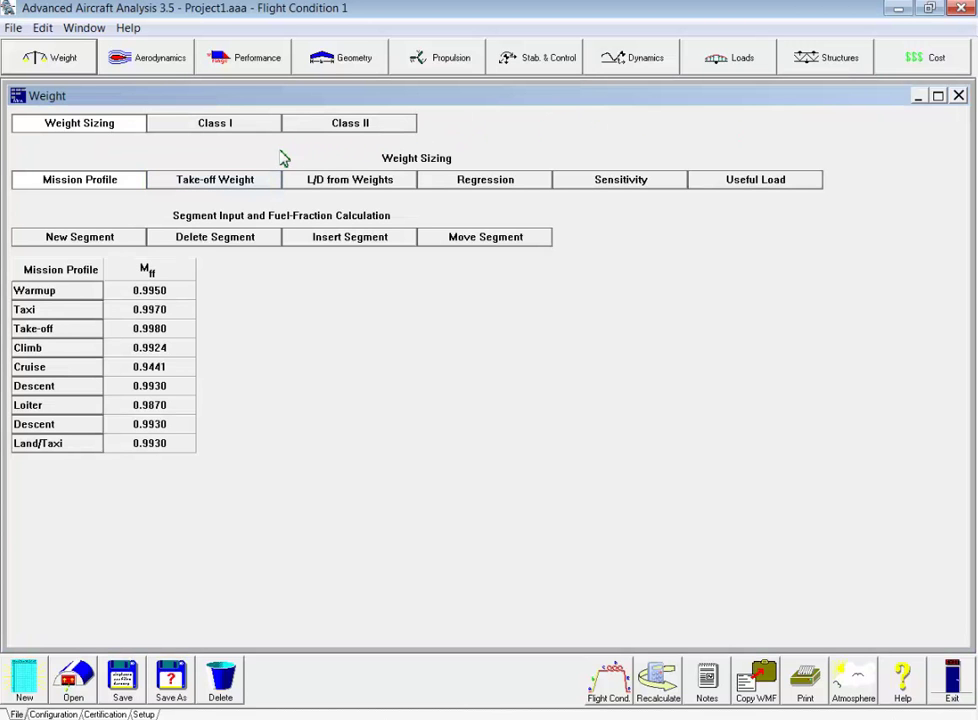
Step: Open the take-off weight calculation and set regression coefficient A to the suggested single-engine propeller-driven value of -0.1440
left_click(231, 180)
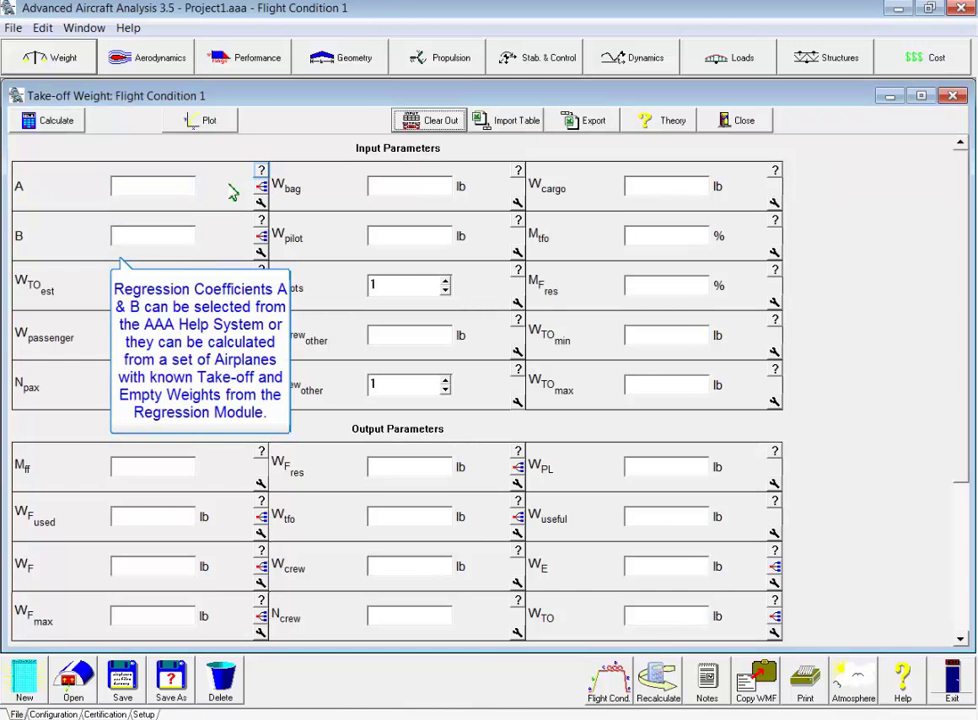
left_click(261, 172)
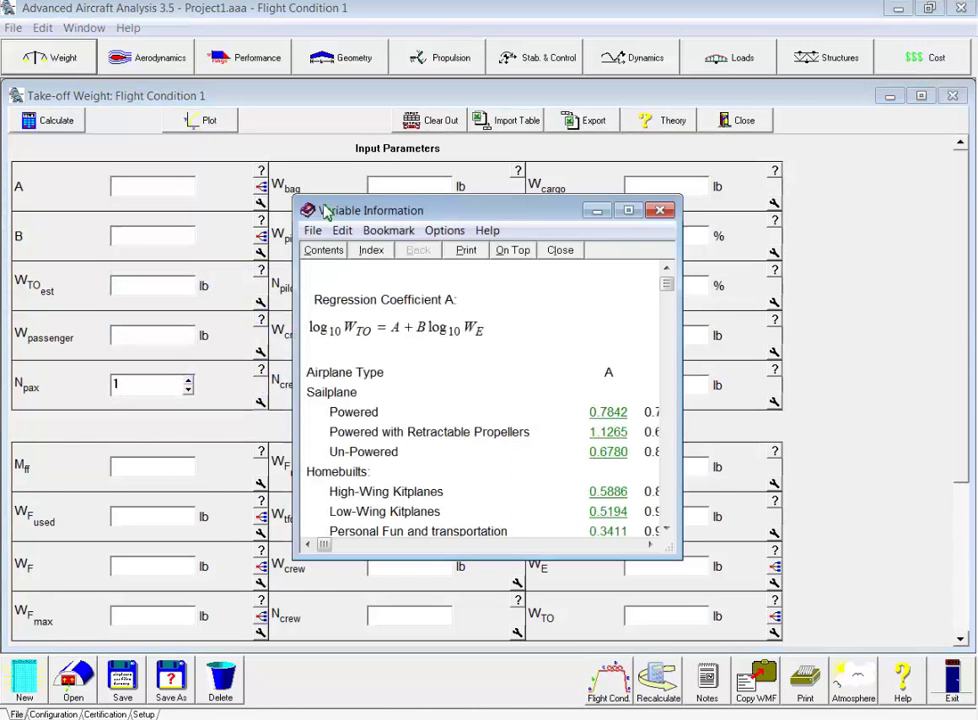
left_click_drag(445, 213, 318, 102)
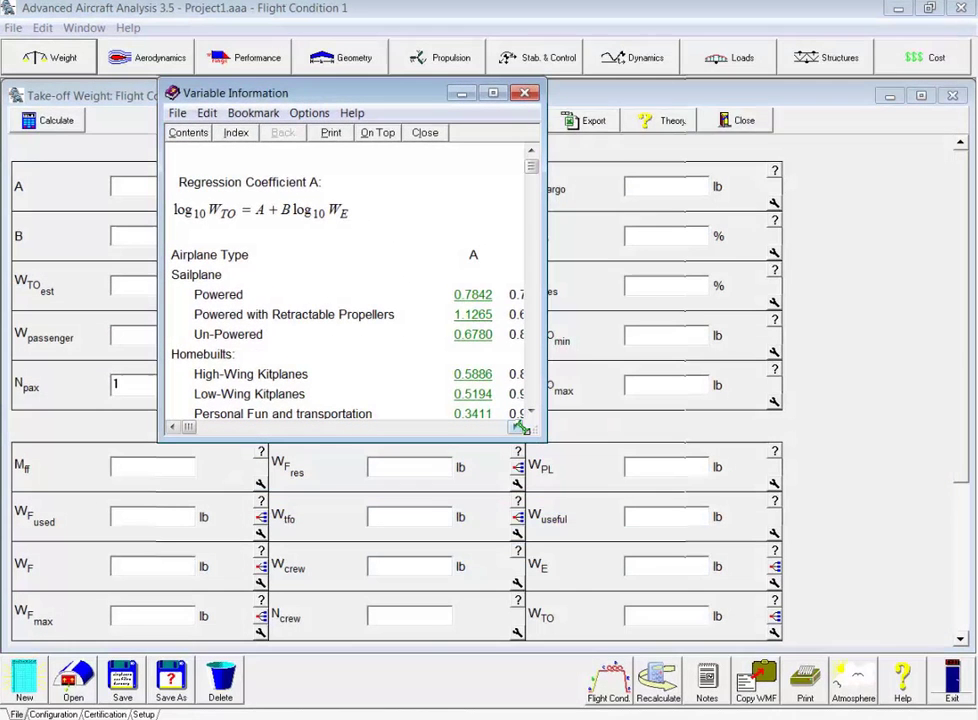
left_click_drag(522, 428, 744, 596)
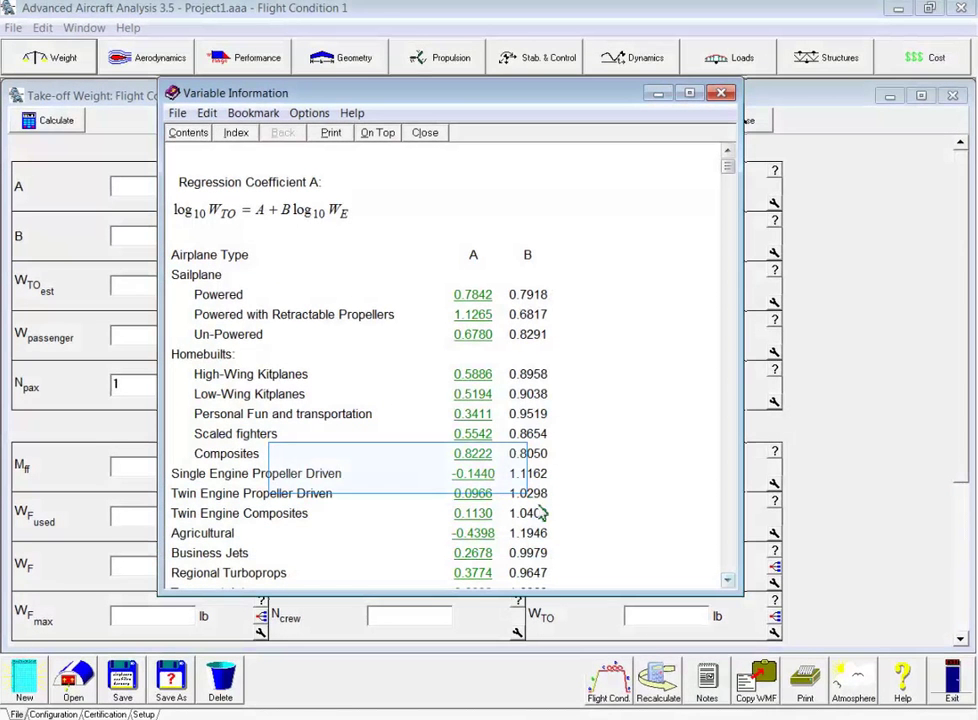
left_click(474, 473)
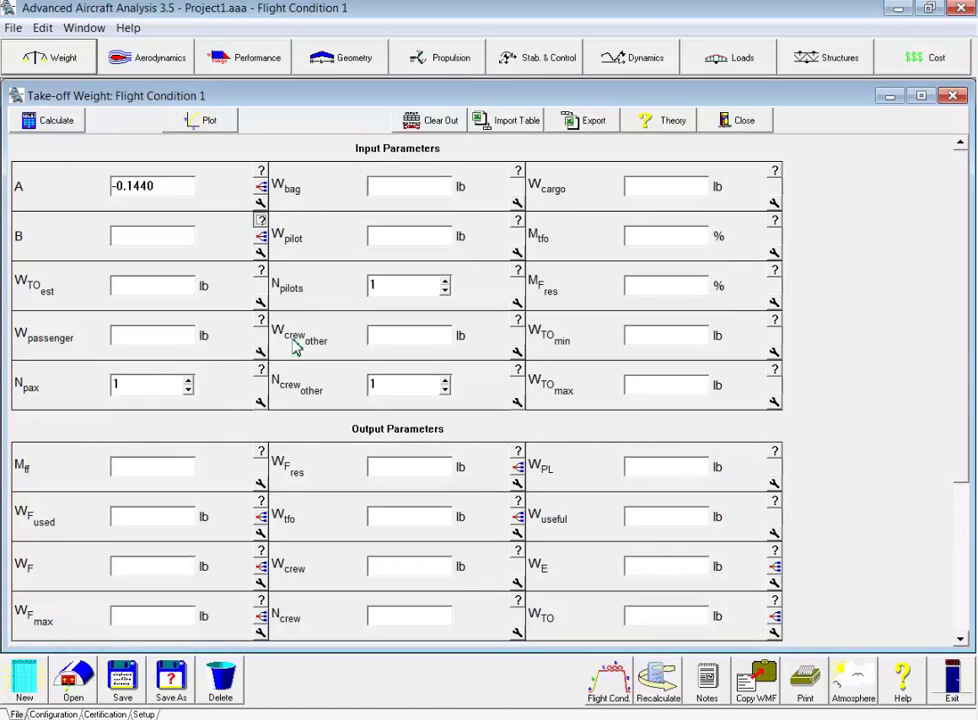
Step: Set regression coefficient B to the suggested single-engine propeller-driven value of 1.1162
left_click(260, 221)
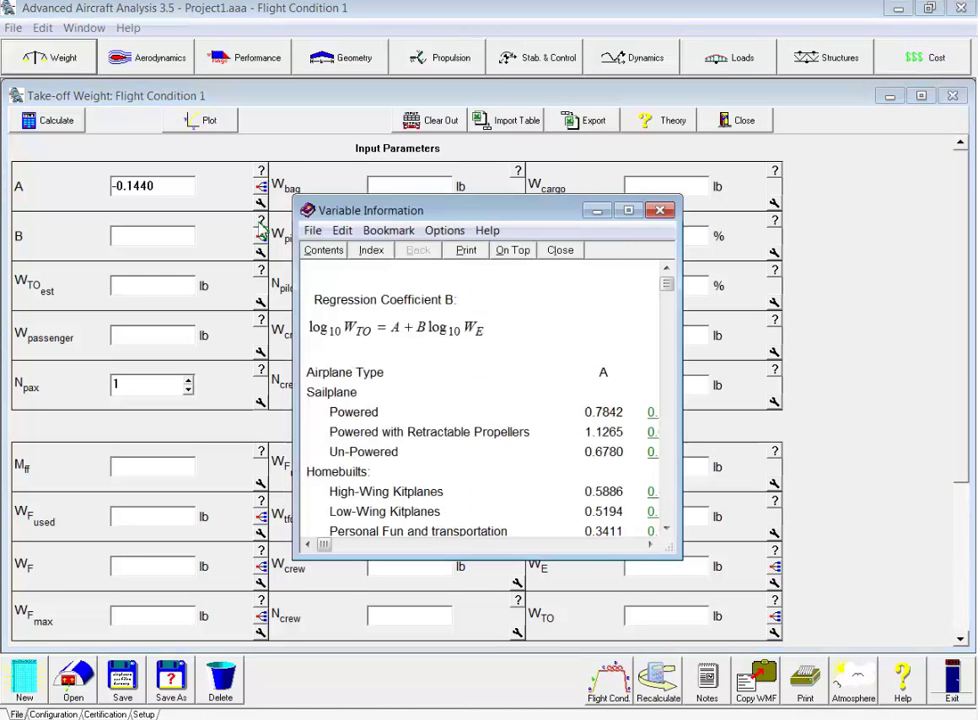
left_click_drag(375, 212, 158, 101)
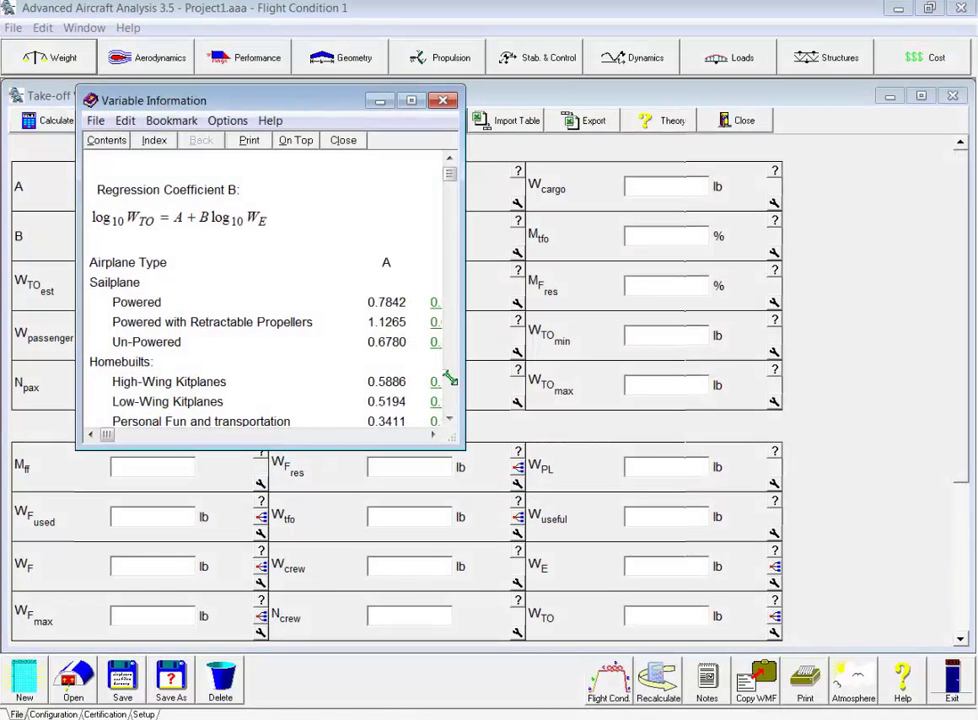
left_click_drag(460, 446, 548, 550)
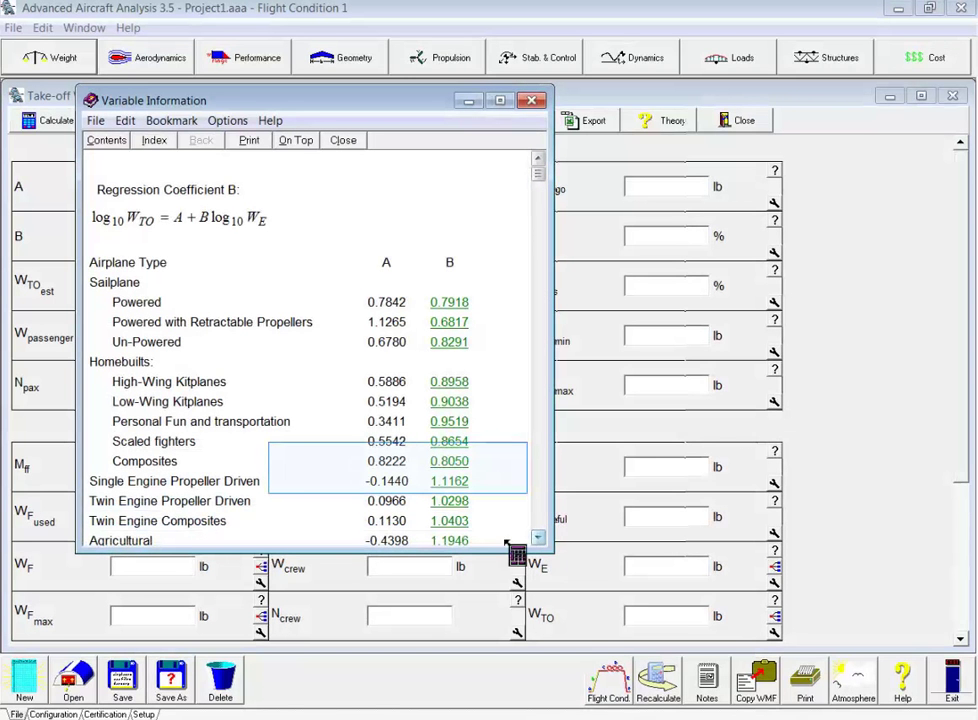
left_click(455, 482)
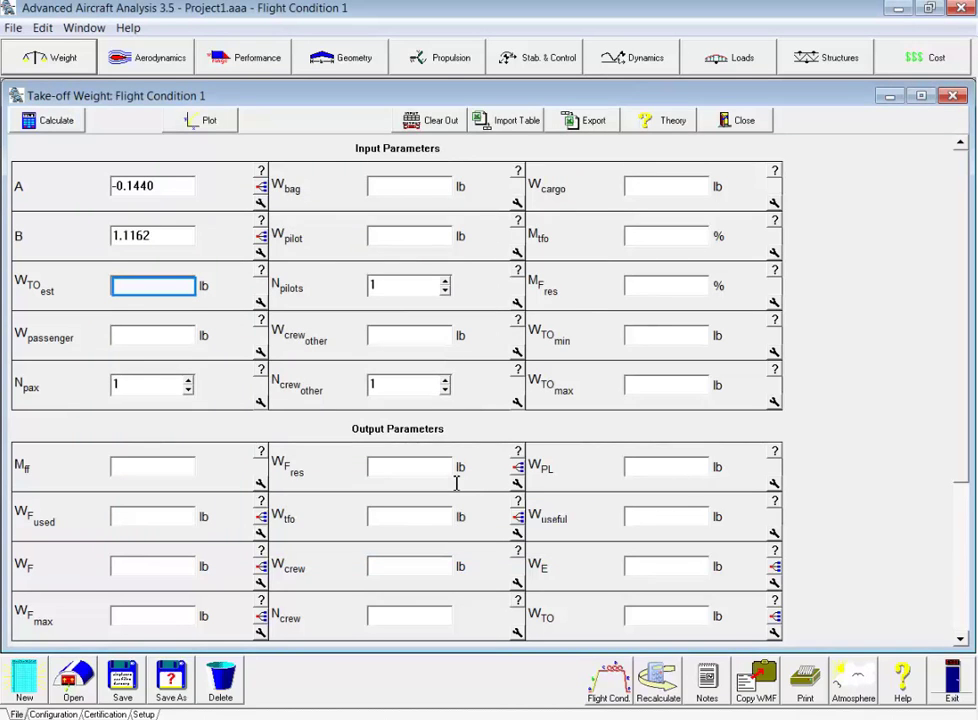
Step: Enter an estimated take-off weight of 3000 lb and a passenger weight of 170 lb
left_click(174, 301)
type("3000")
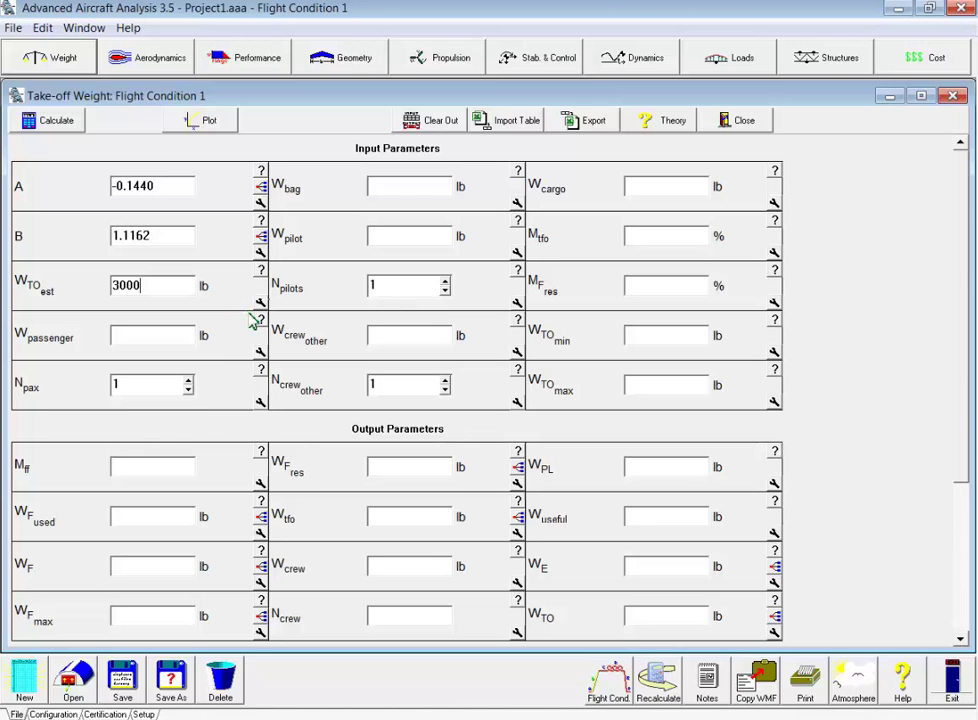
key("Tab")
type("170")
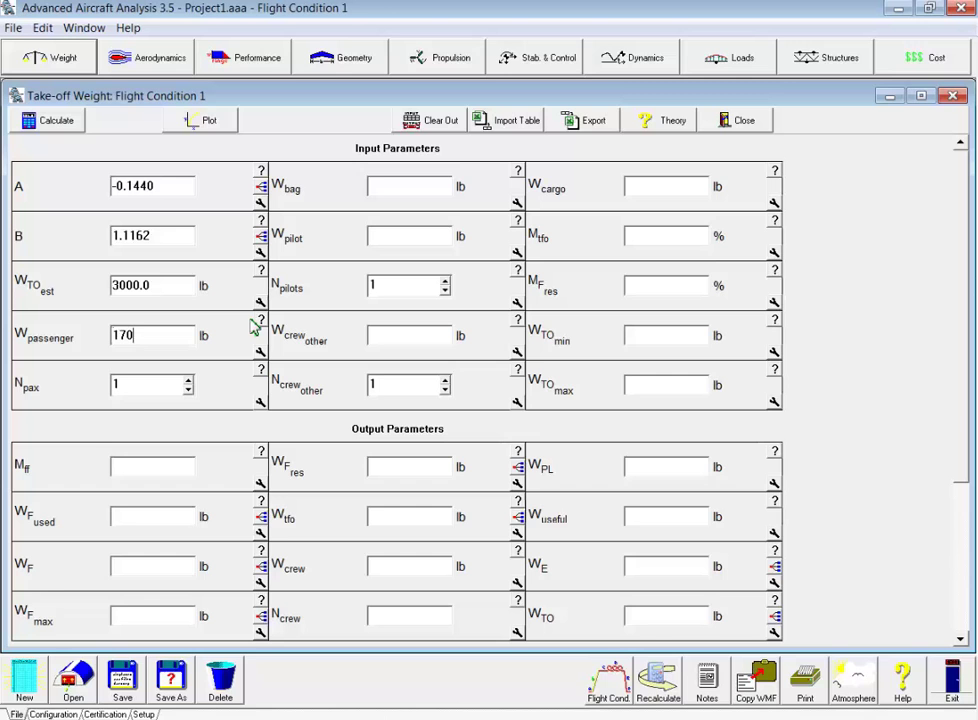
key("Tab")
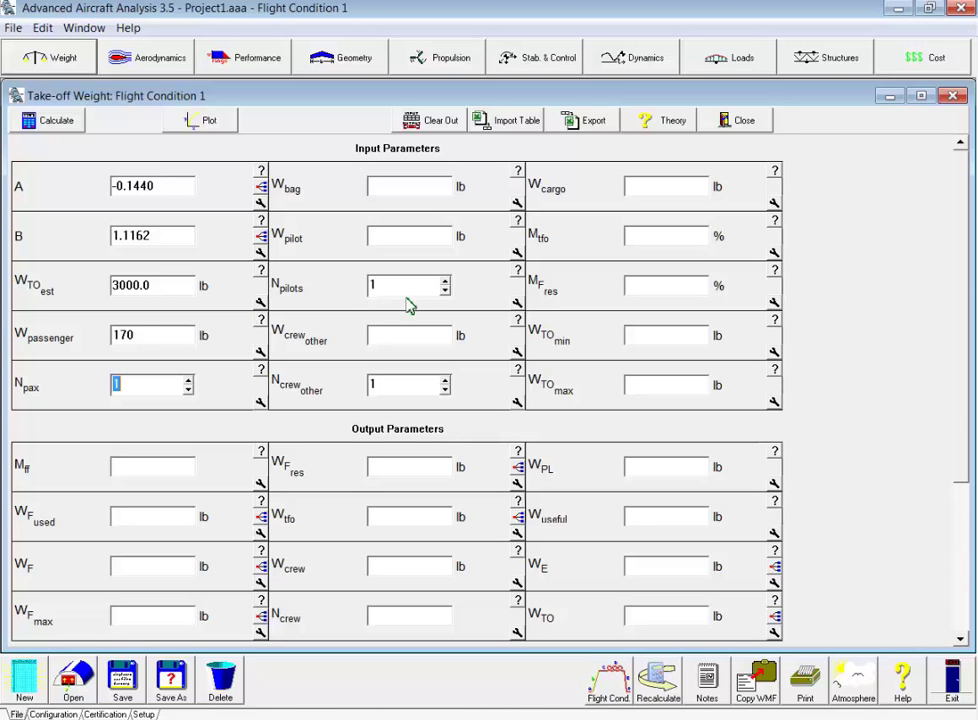
Step: Set the baggage weight to 30 lb, the pilot weight to 170 lb and the other crew weight to 0 lb
key("Tab")
type("30")
key("Tab")
type("170")
key("Tab")
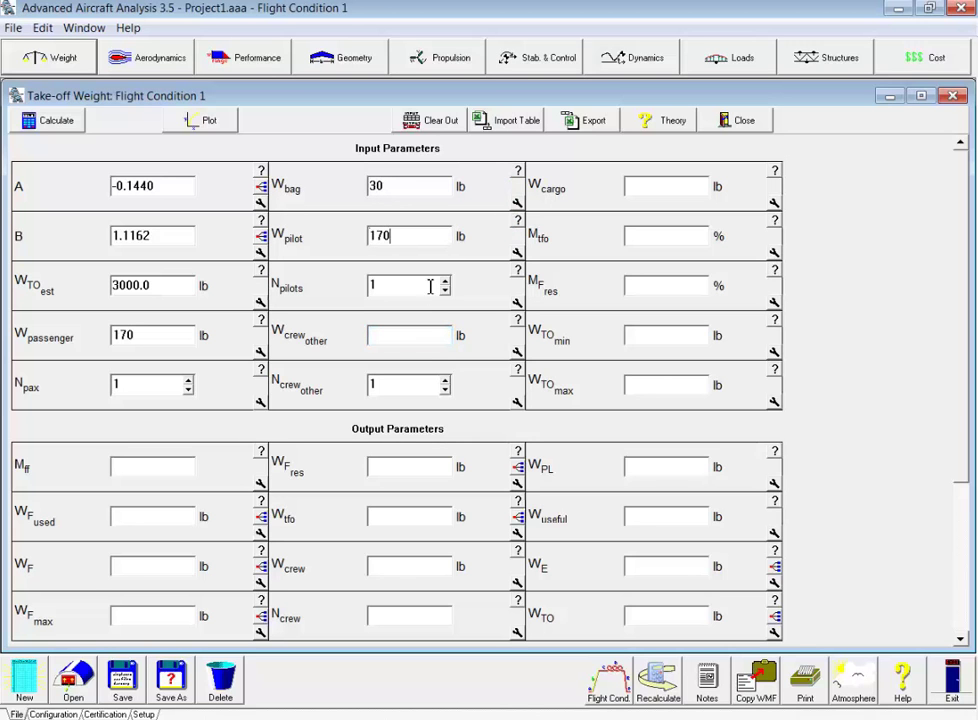
left_click(426, 334)
type("0")
key("Tab")
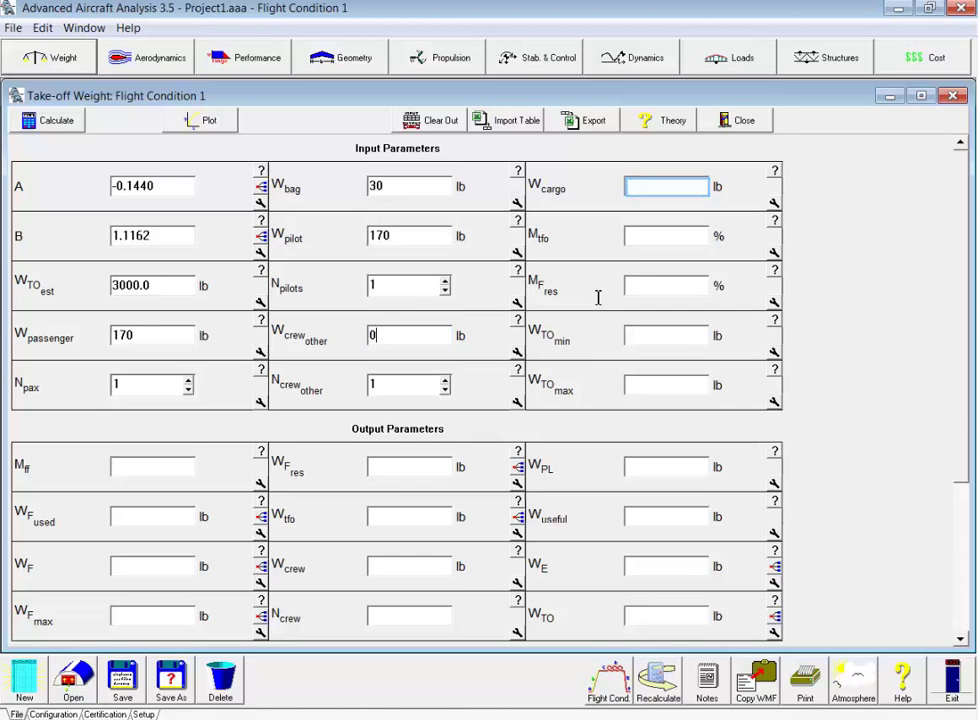
Step: Set the cargo weight to 0 lb, the trapped fuel and oil fraction to 0.5% and the reserve fuel fraction to 0%
left_click(663, 185)
type("0")
key("Tab")
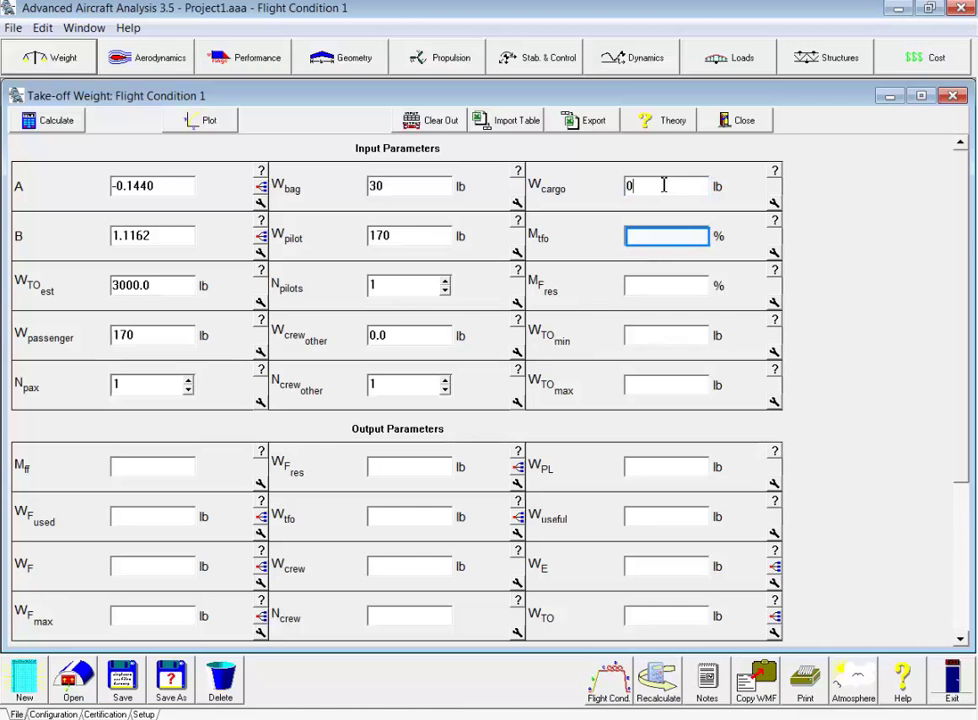
left_click(661, 233)
type("0.5")
key("Tab")
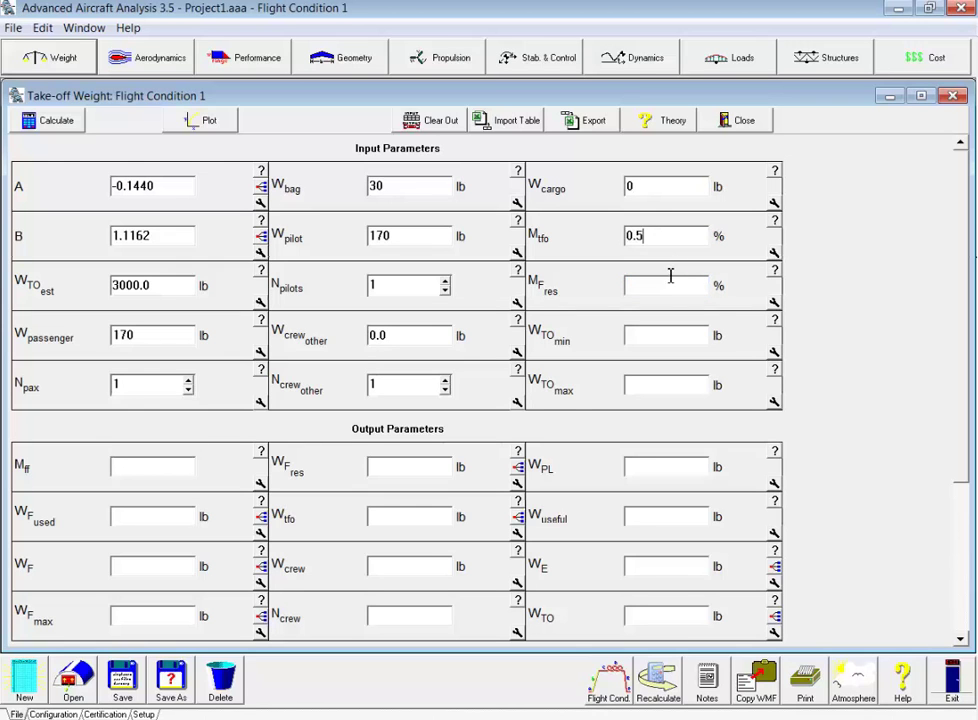
type("0")
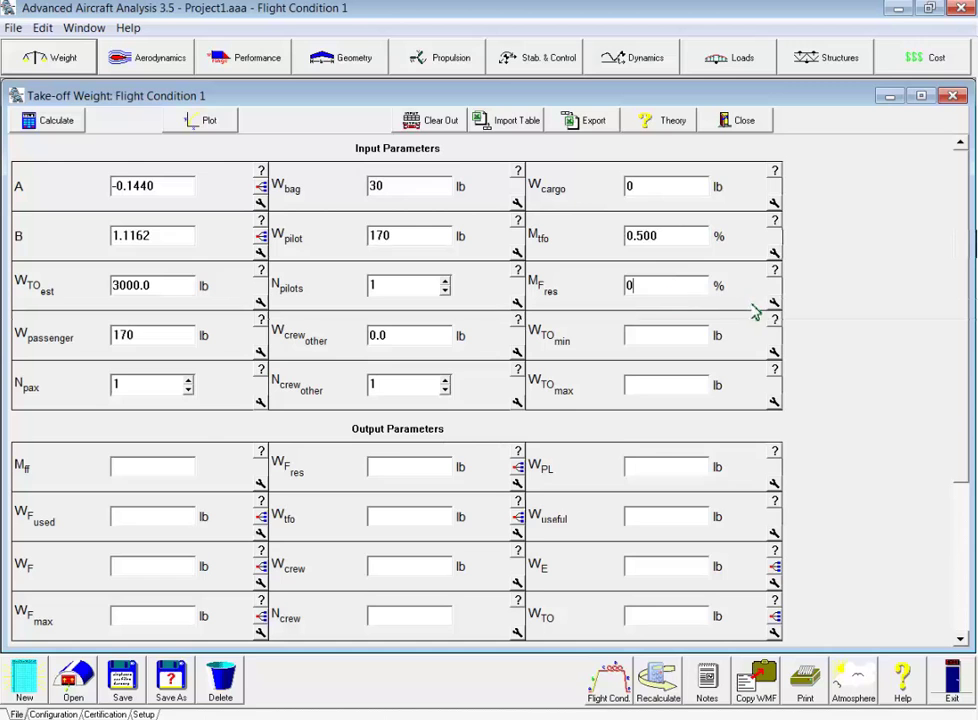
Step: Set the minimum take-off weight to 100 lb and the maximum to 10000 lb, and calculate the take-off weight
key("Tab")
type("100")
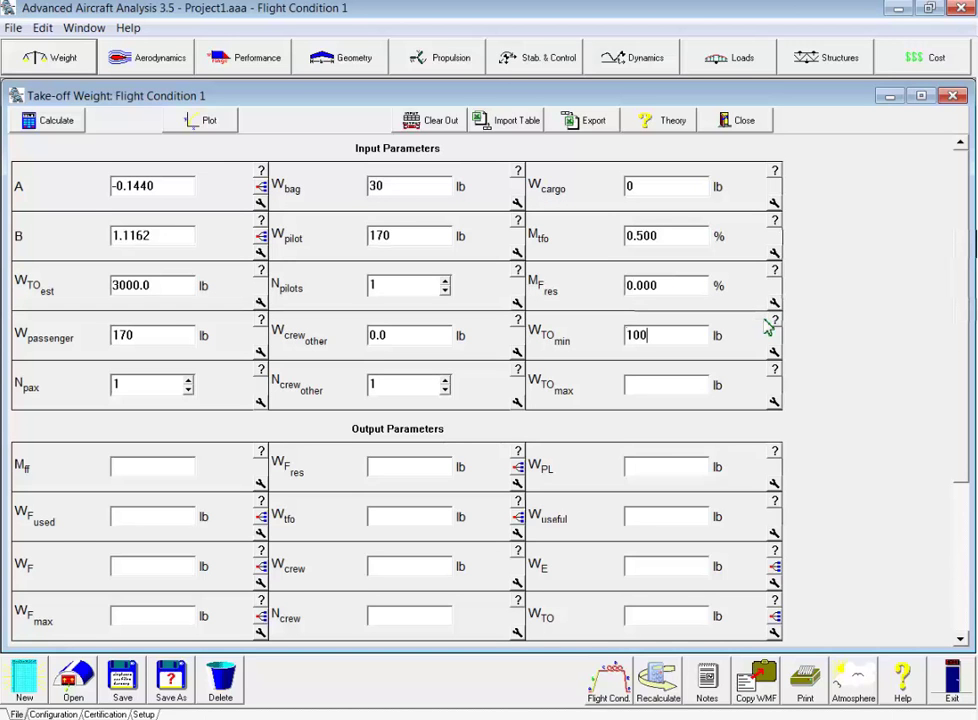
key("Tab")
type("10000")
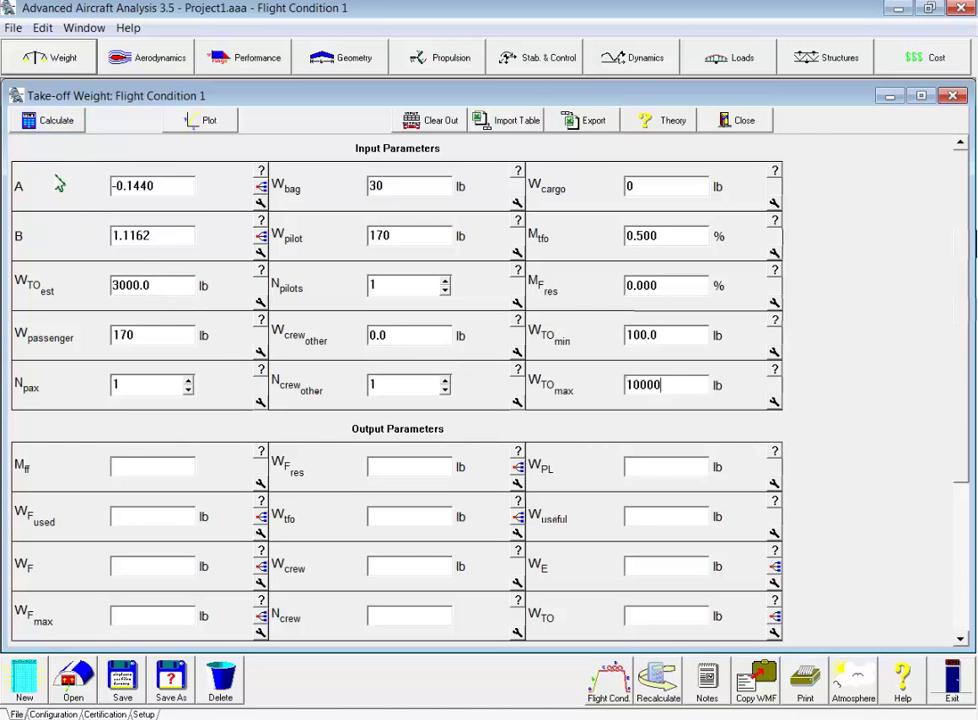
left_click(47, 122)
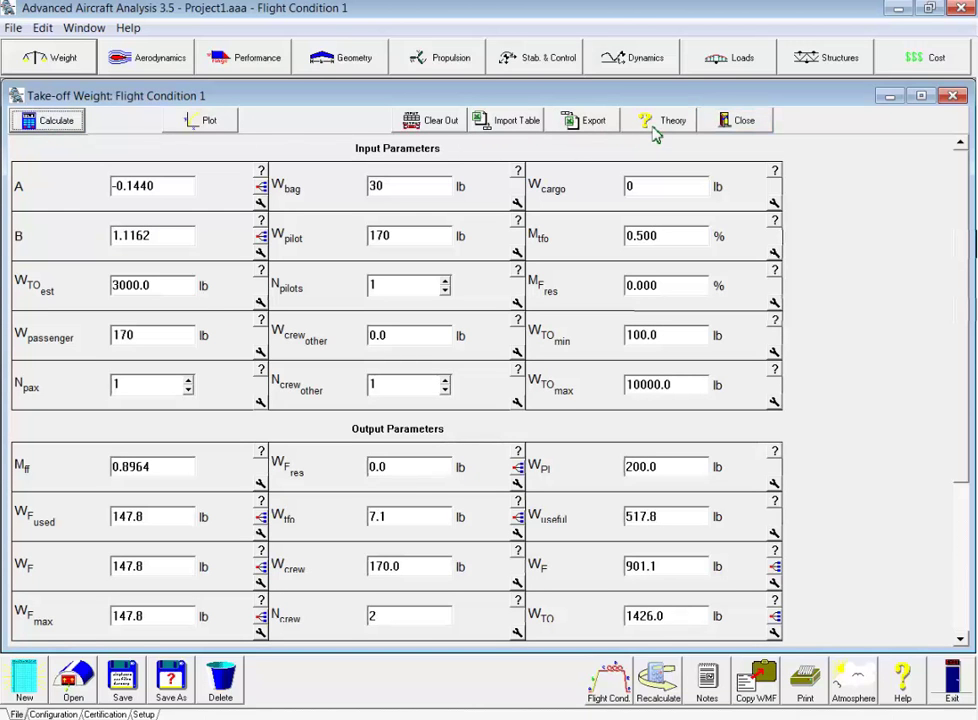
Step: Close the take-off weight calculation and open the Class I drag polar estimation for the clean airplane
left_click(738, 121)
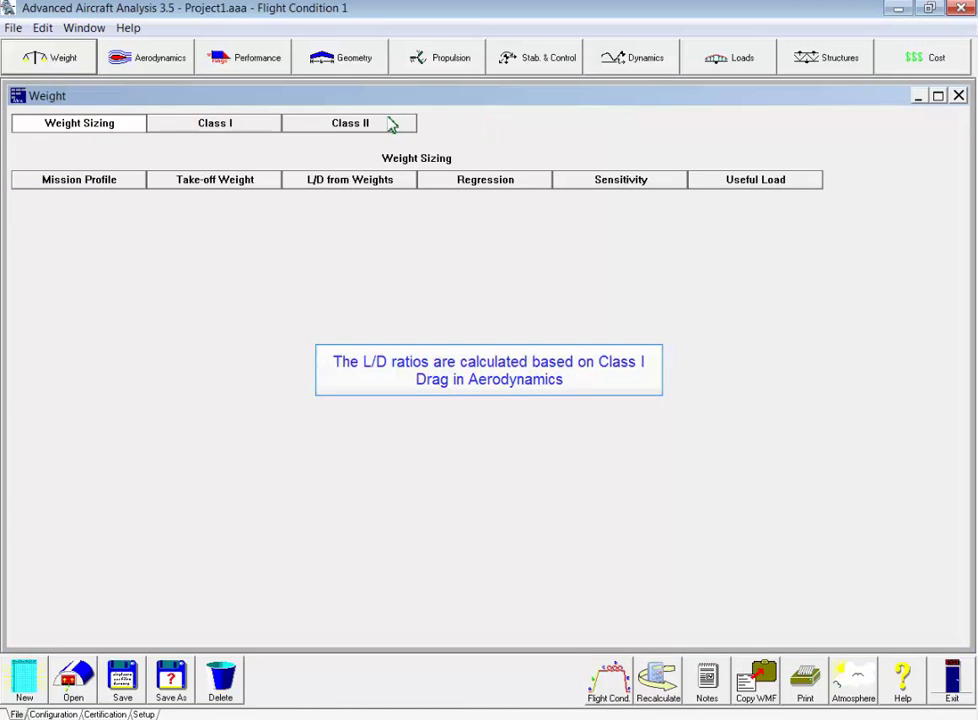
left_click(131, 76)
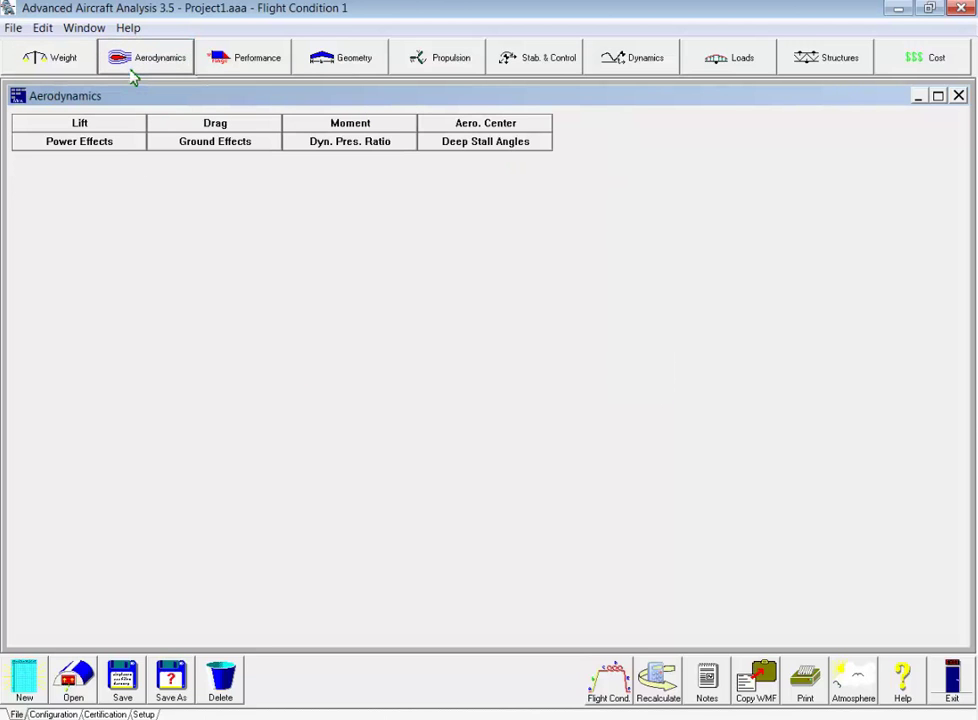
key("Tab")
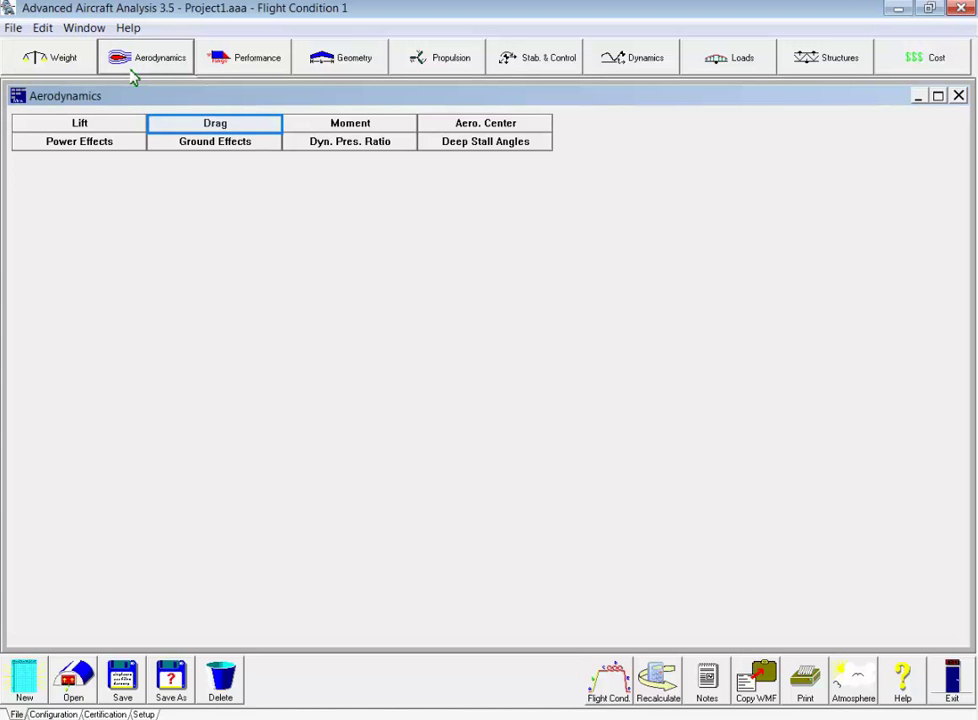
left_click(166, 126)
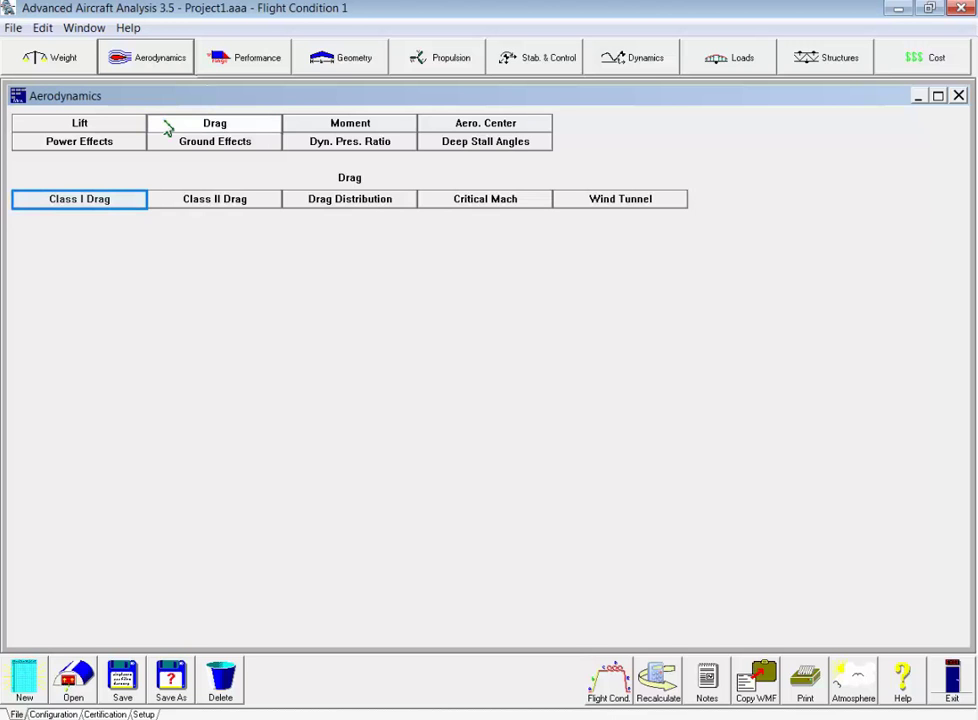
left_click(125, 201)
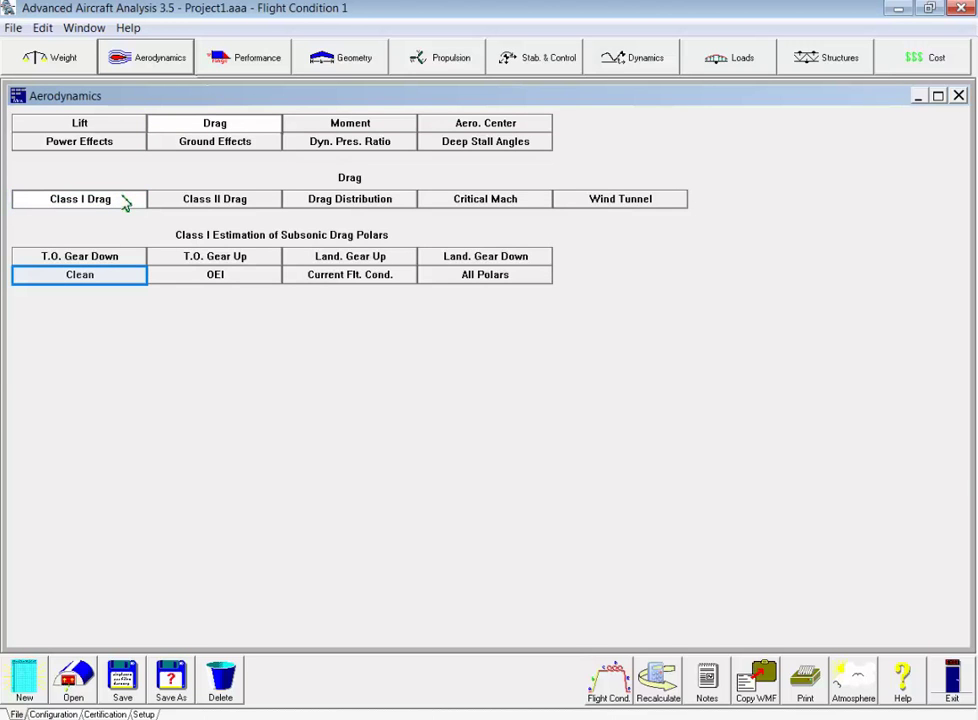
left_click(127, 278)
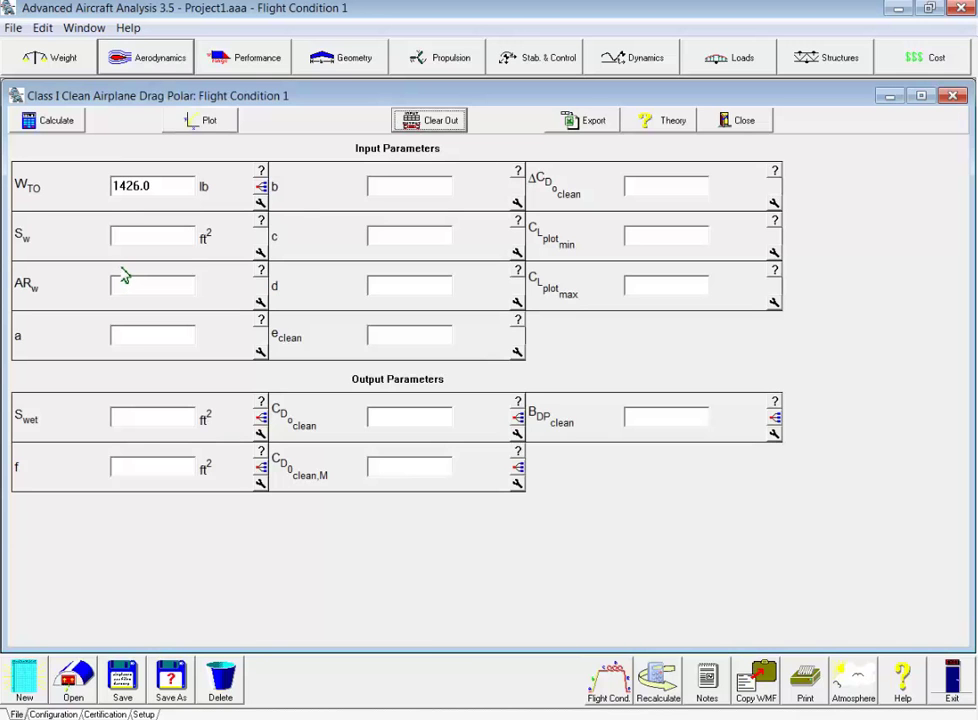
Step: Set the wing area to 100 ft² and the wing aspect ratio to 6
left_click(124, 240)
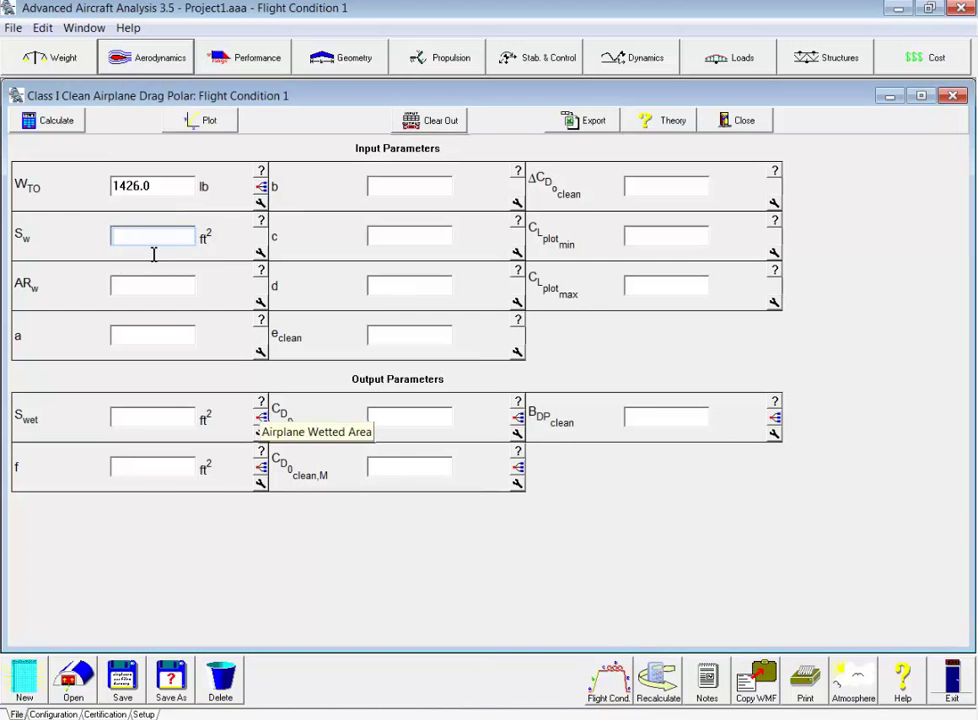
type("100")
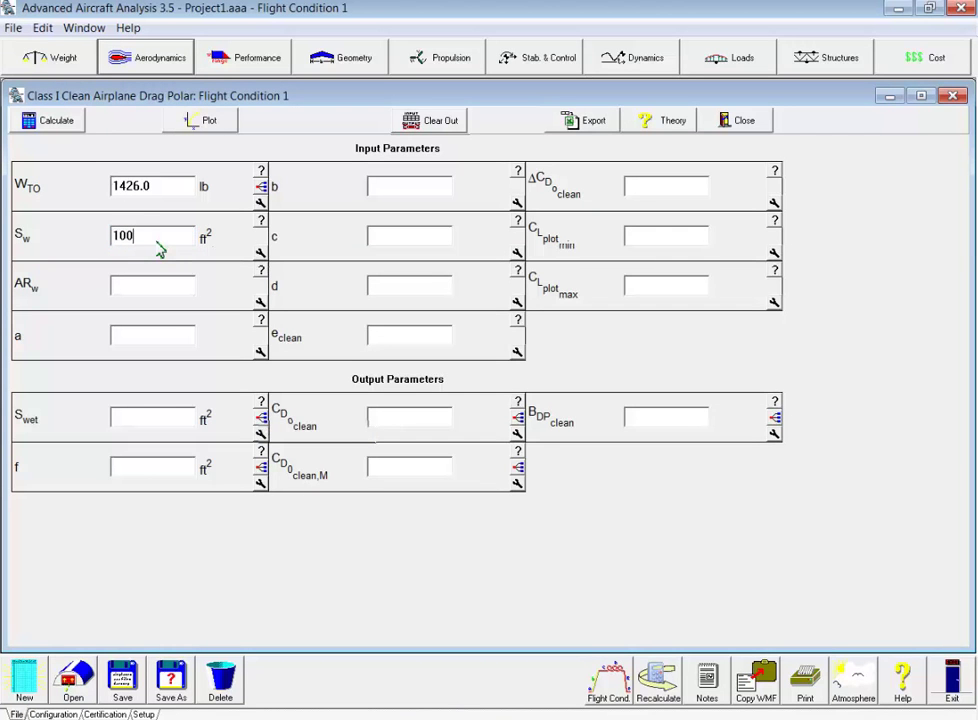
key("Tab")
type("6")
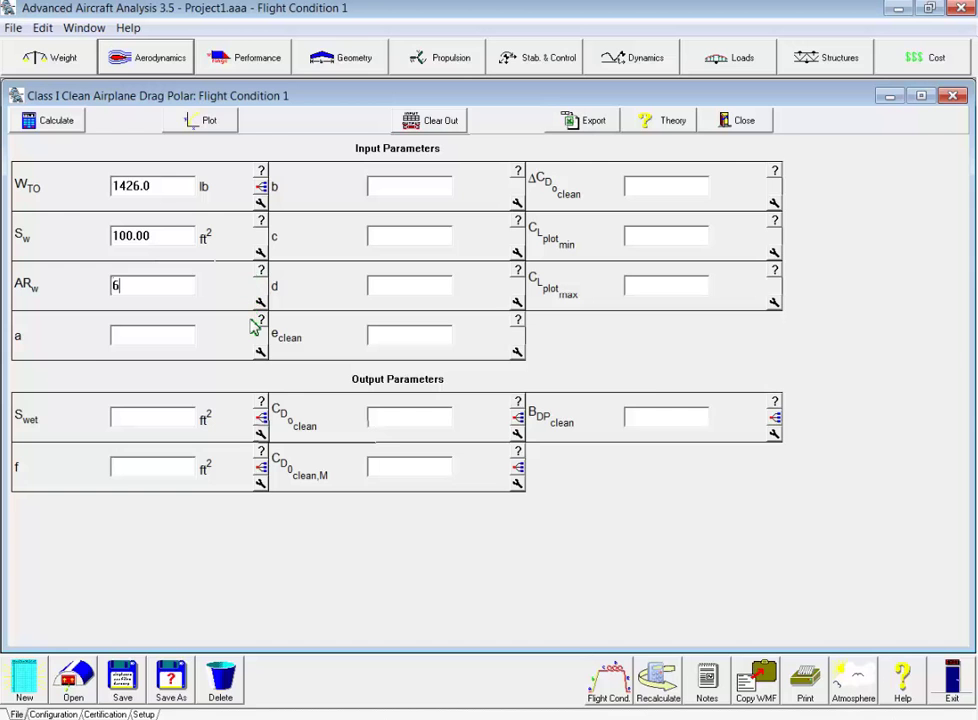
key("Tab")
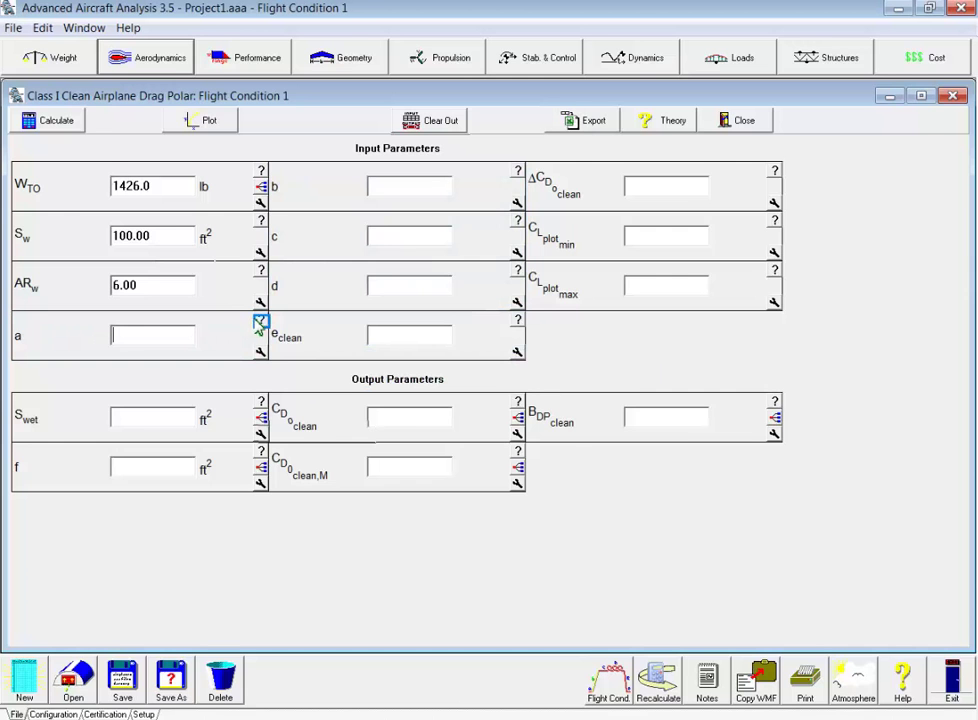
Step: Pick the parasite-area regression coefficient a of -2.3010 for a 0.005 skin friction coefficient from its reference table
left_click(261, 322)
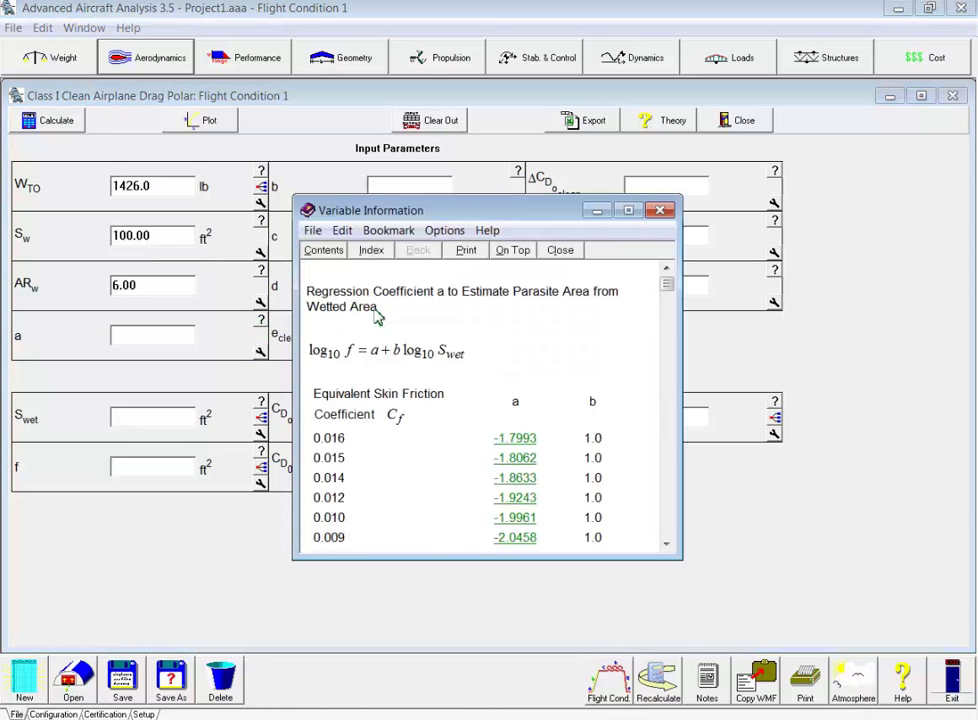
left_click_drag(500, 210, 466, 122)
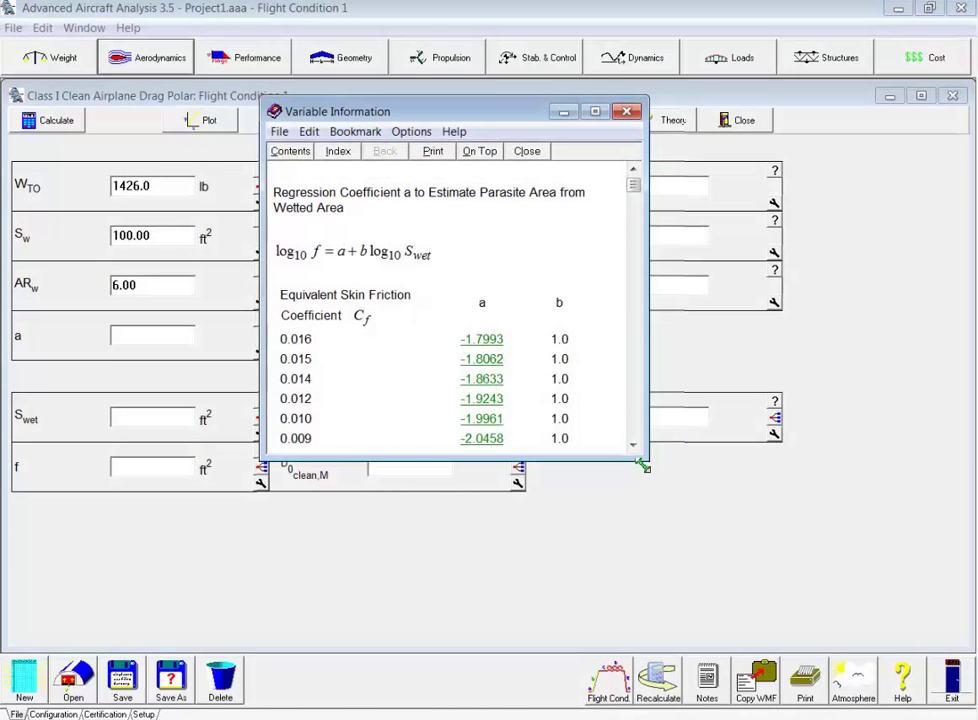
left_click_drag(644, 465, 748, 636)
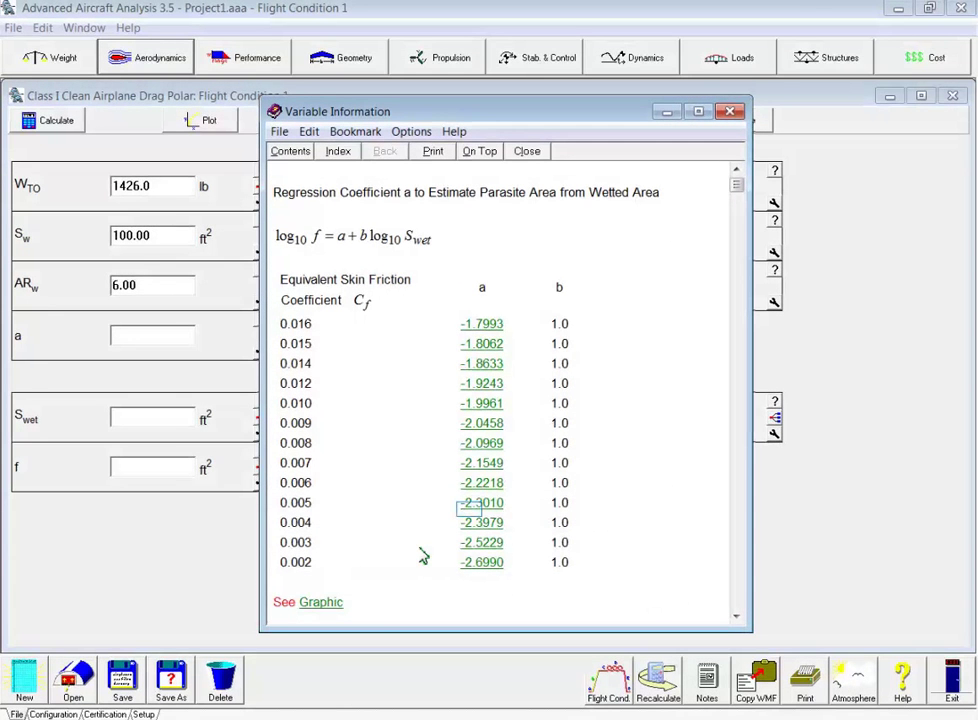
left_click(474, 506)
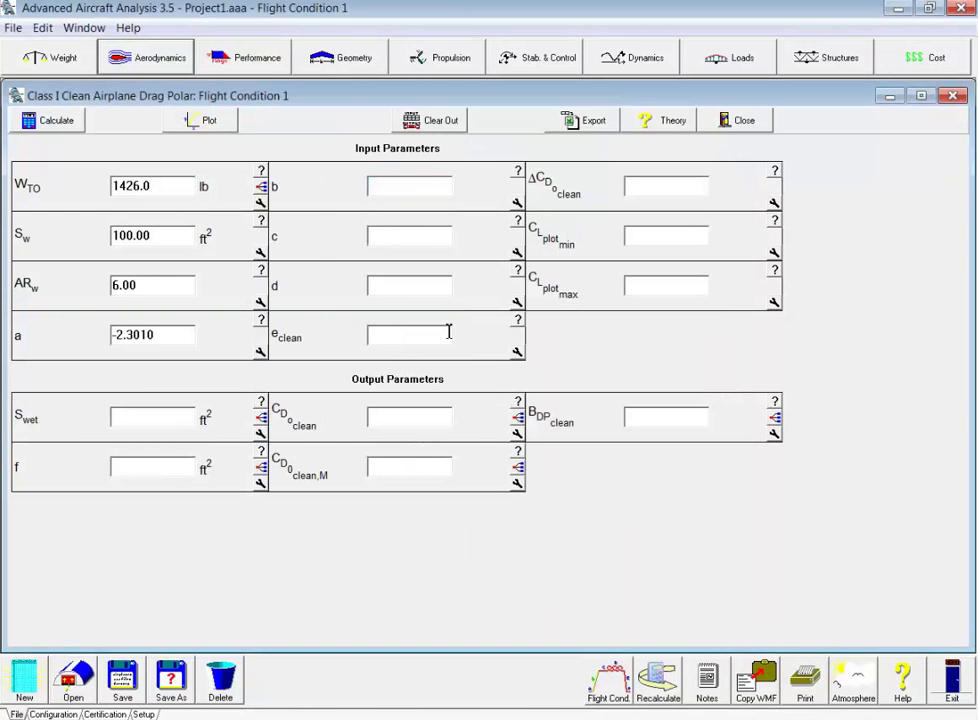
Step: Pick the parasite-area regression coefficient b of 1.0 for a 0.005 skin friction coefficient from its reference table
left_click(447, 186)
key("Tab")
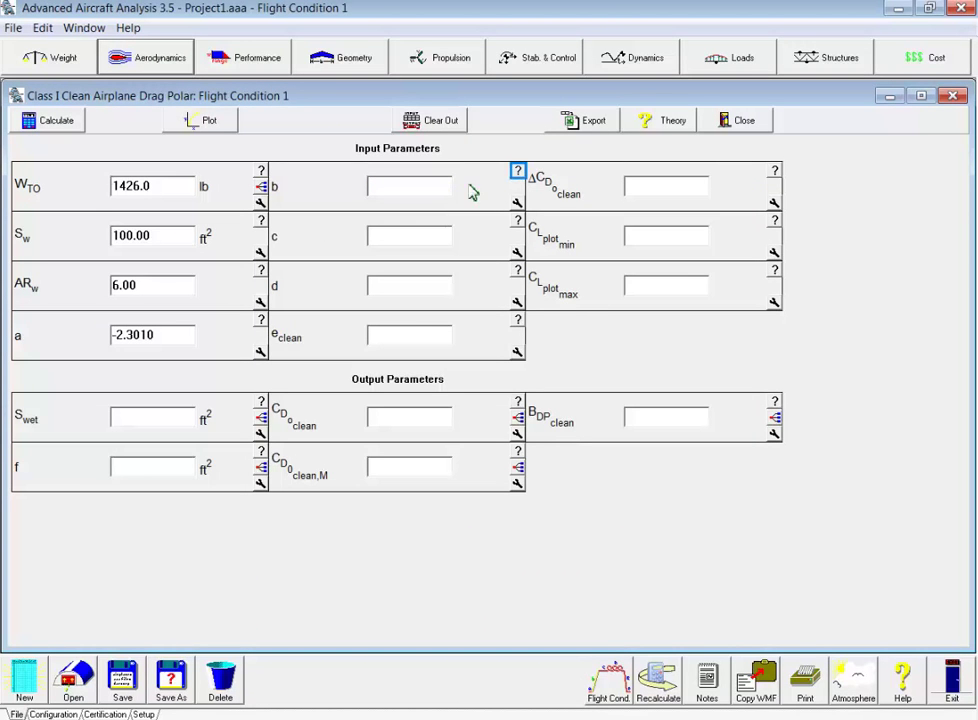
left_click(518, 174)
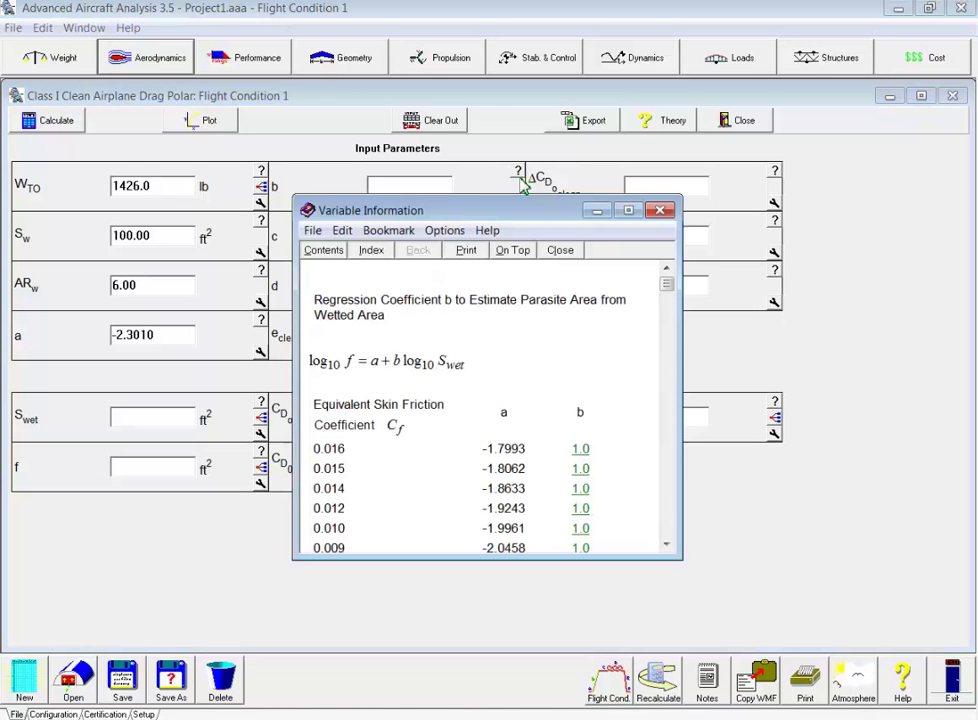
left_click_drag(458, 219, 429, 159)
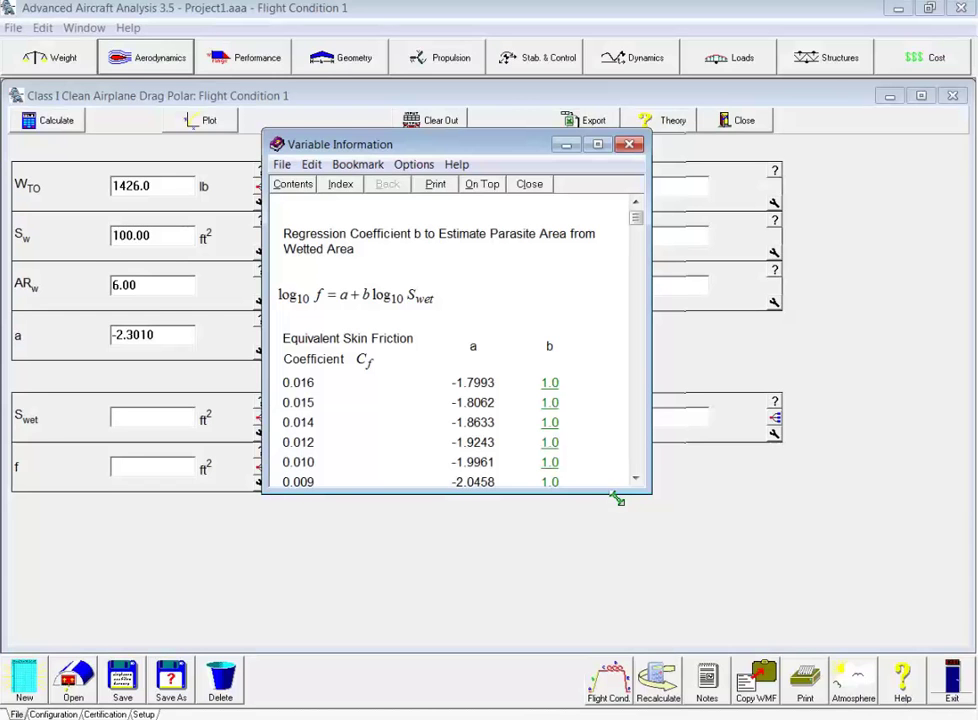
left_click_drag(651, 503, 810, 655)
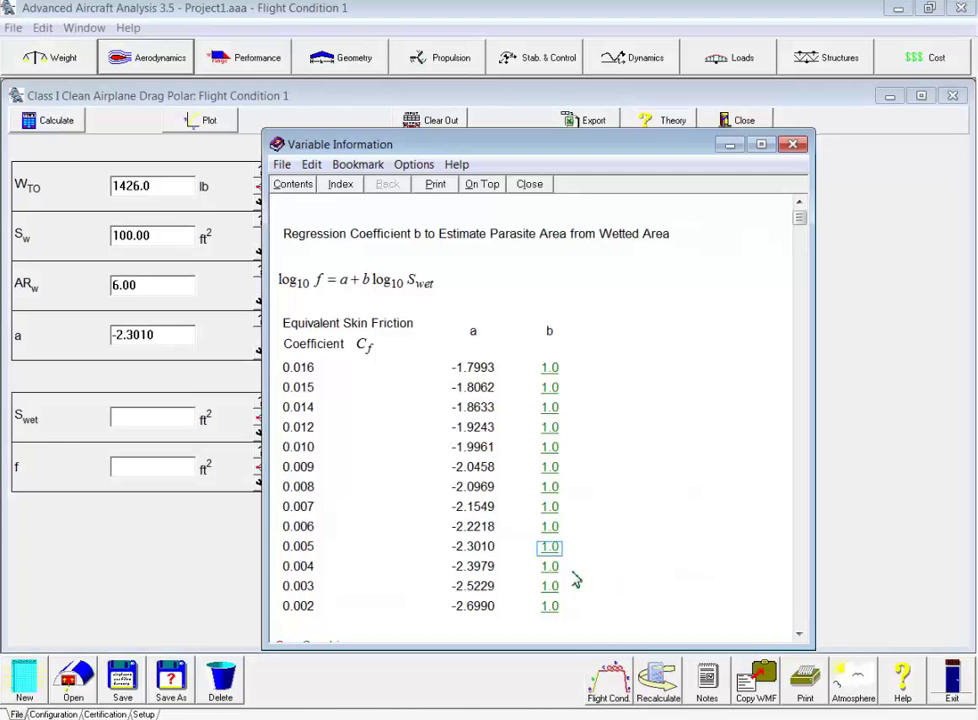
left_click(550, 548)
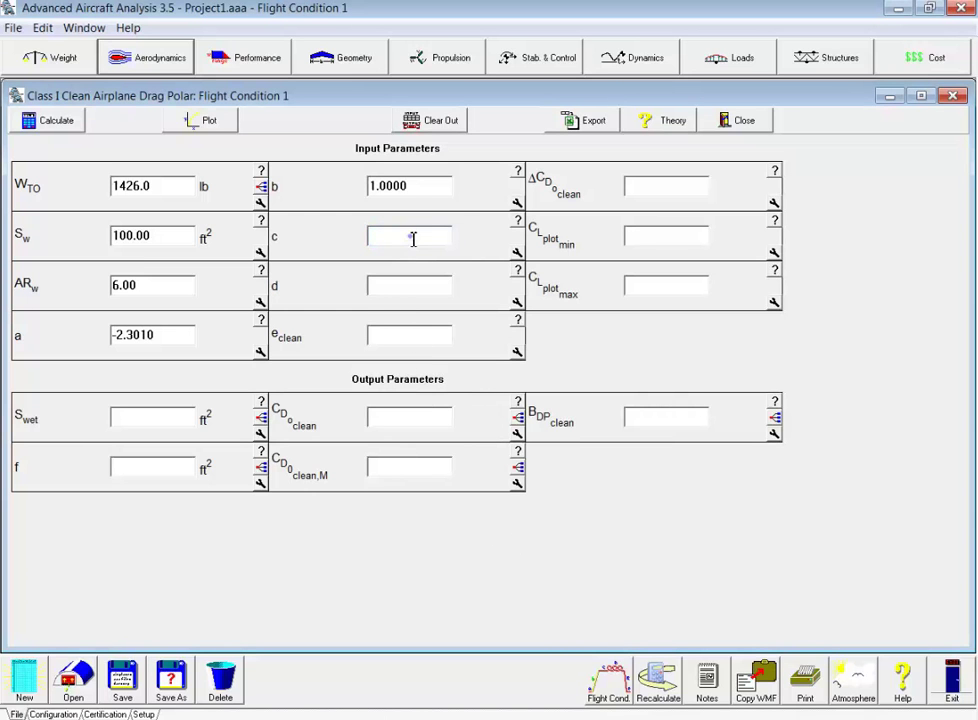
Step: Pick the wetted-area regression coefficients c of 1.0892 and d of 0.5147 for single engine propeller driven airplanes
left_click(519, 224)
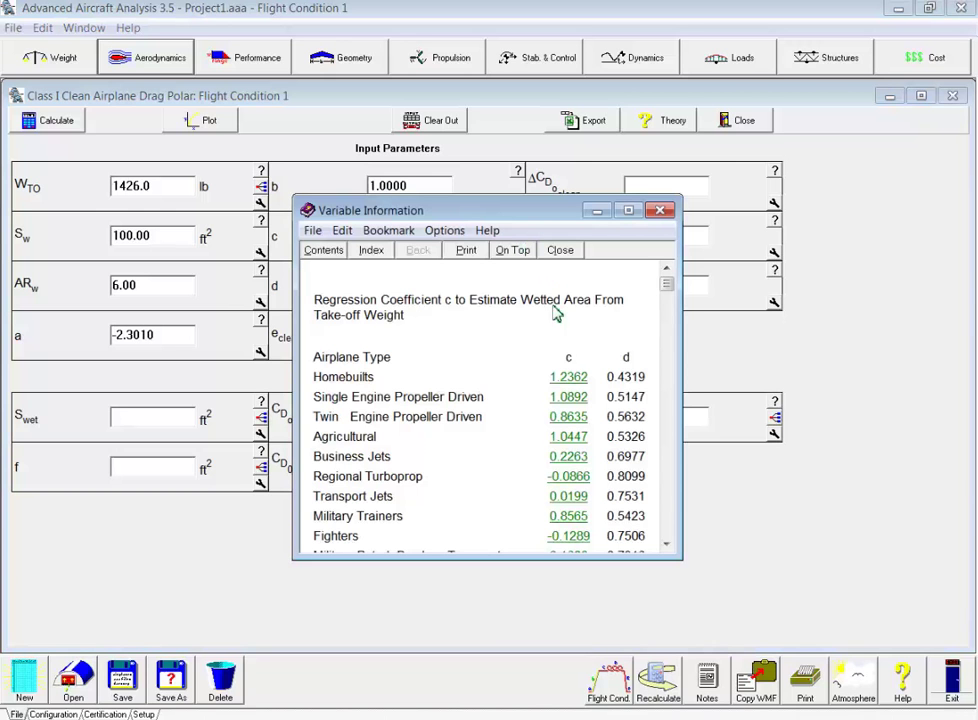
left_click(566, 397)
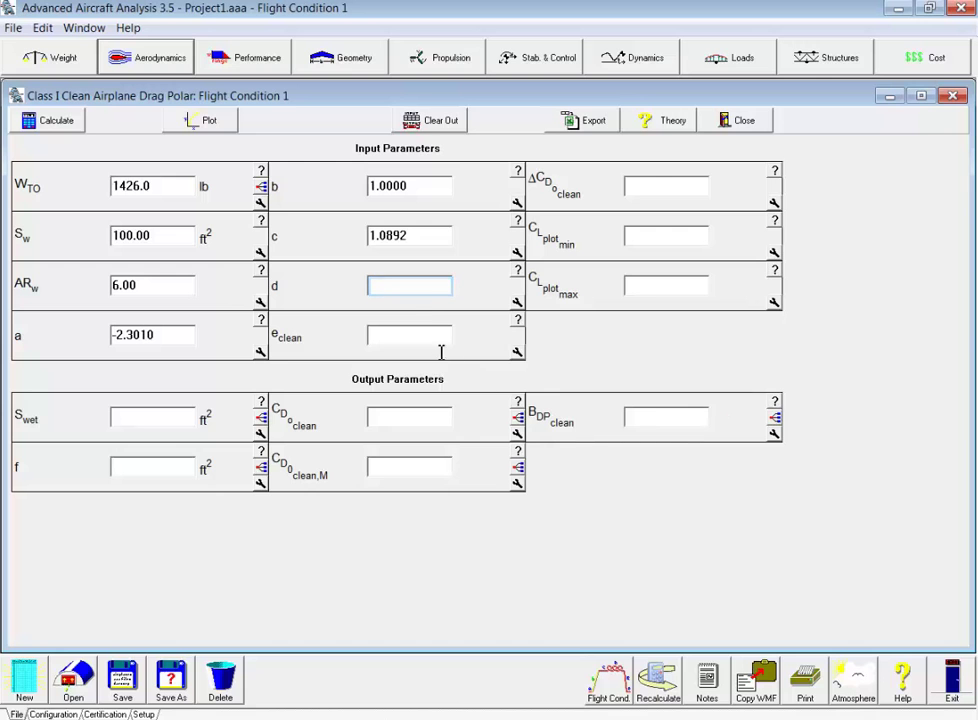
key("Tab")
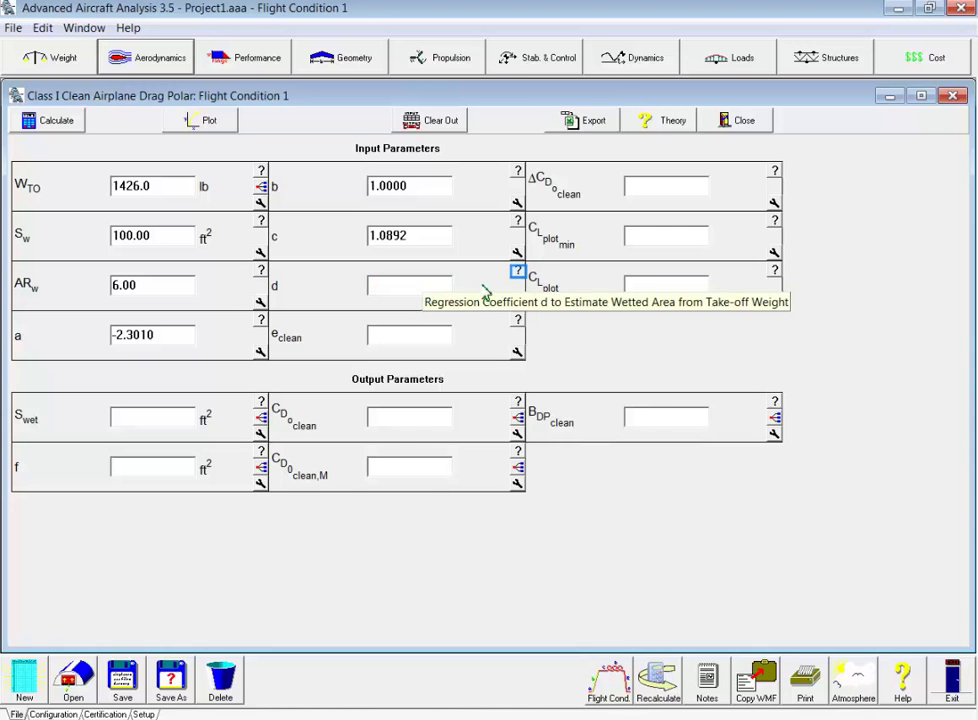
left_click(517, 274)
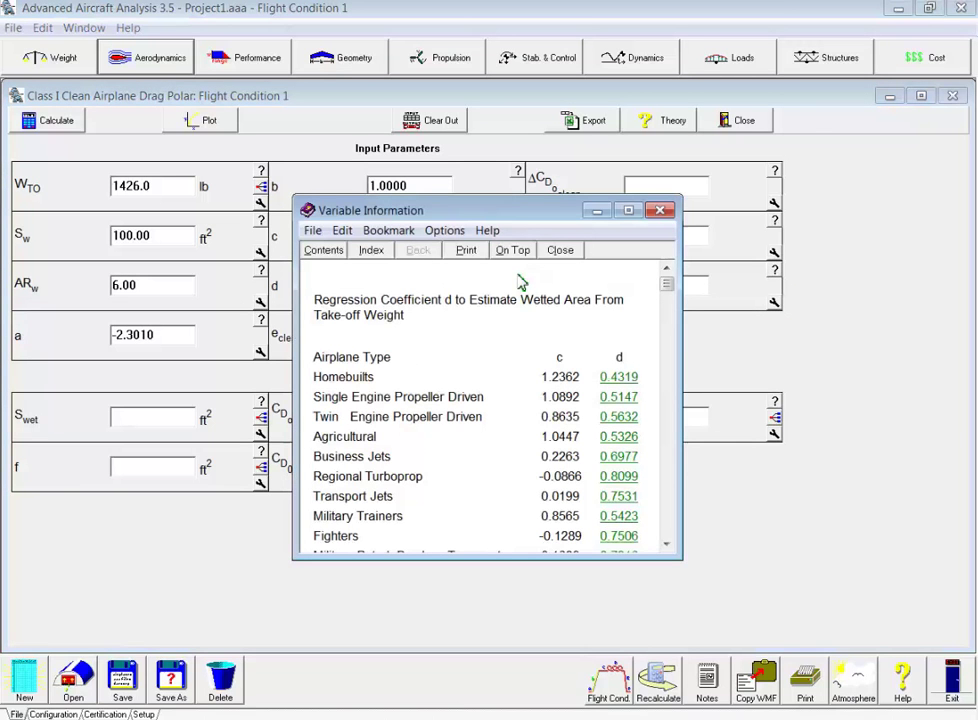
left_click(620, 398)
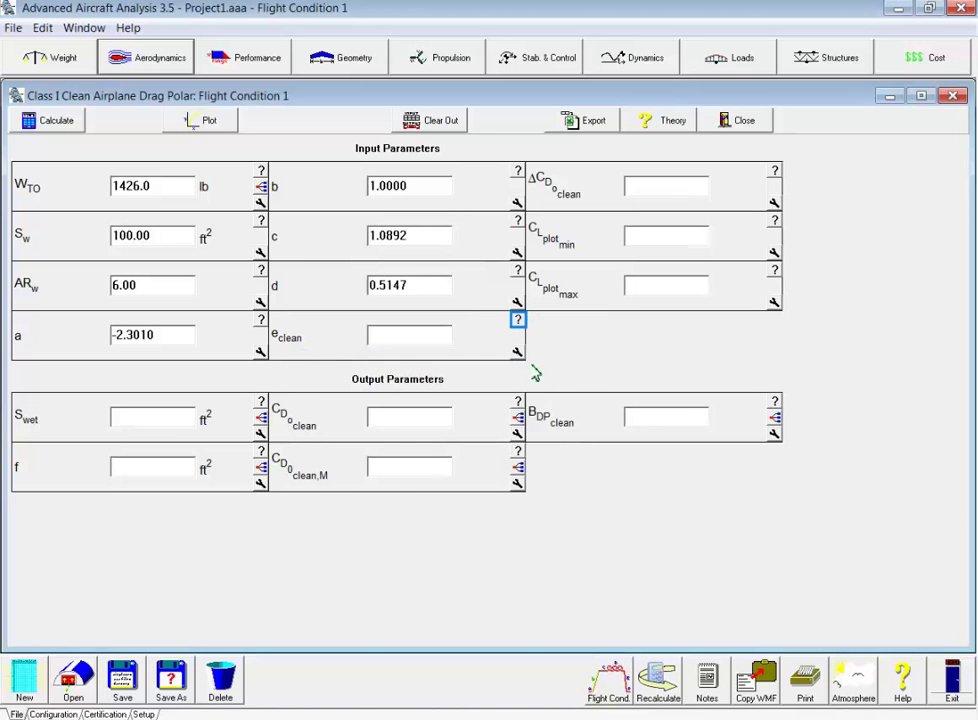
Step: Set the clean Oswald efficiency factor to 0.80 from the recommended range for the clean configuration
left_click(518, 322)
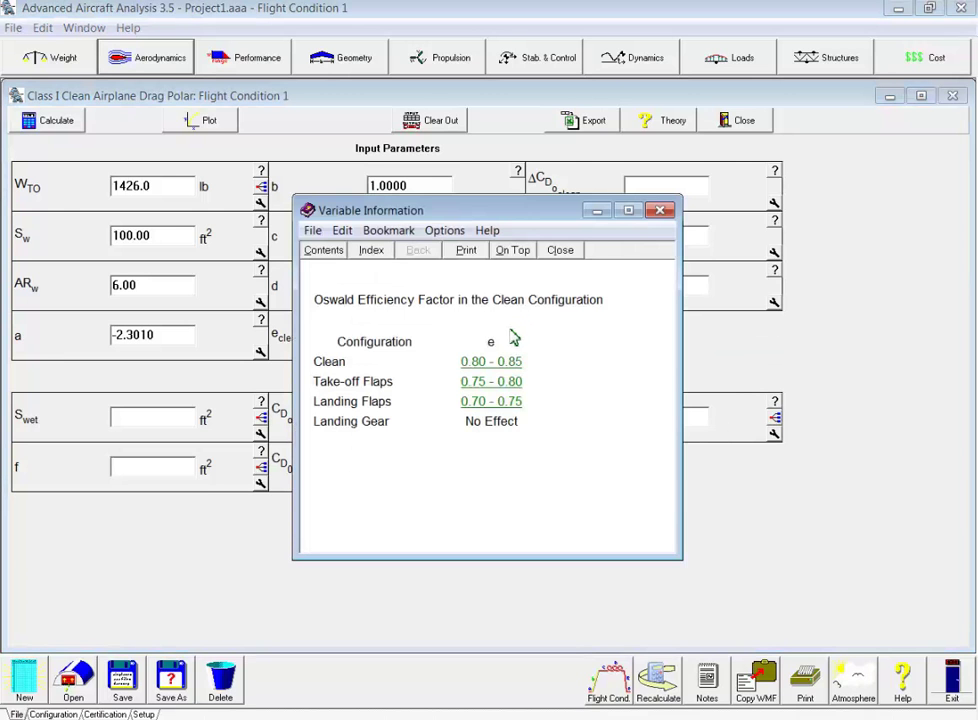
left_click(511, 364)
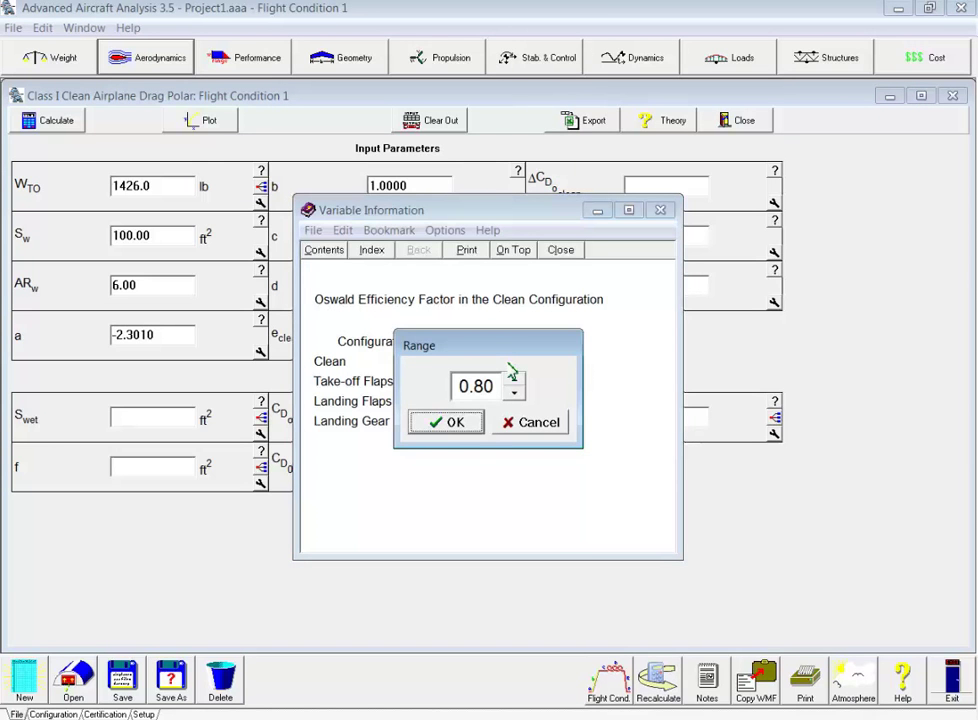
key("Tab")
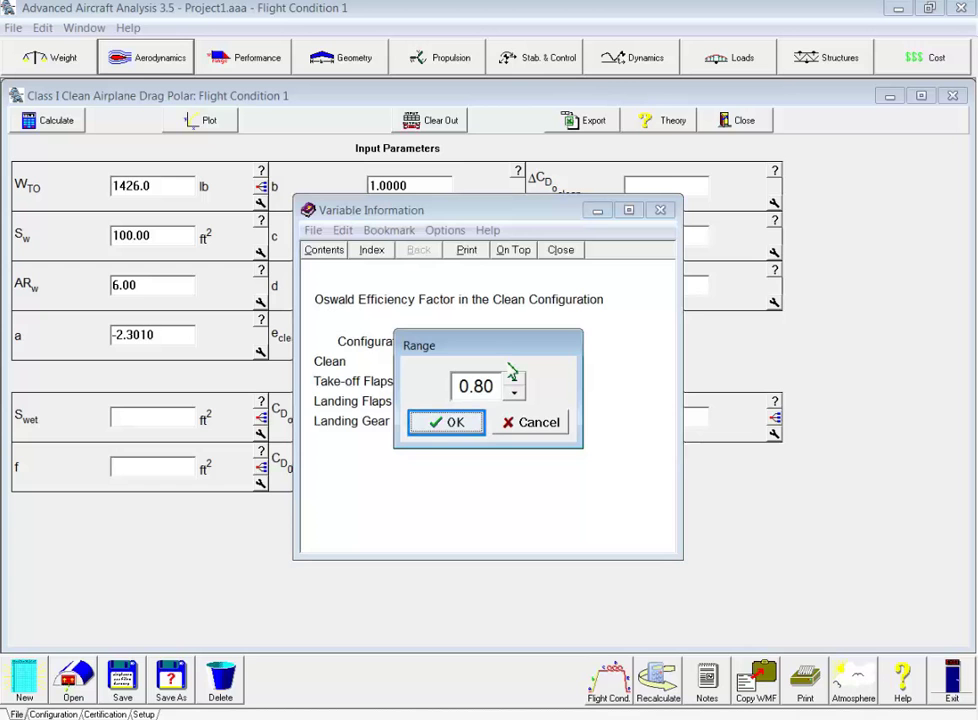
left_click(463, 424)
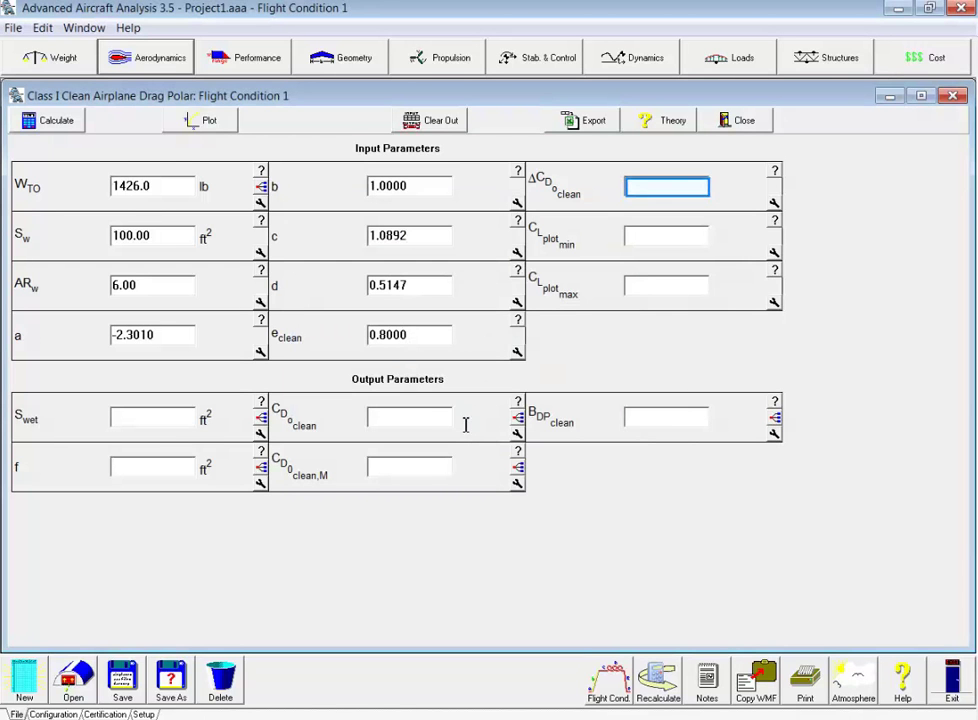
Step: Set the clean zero-lift drag increment to 0 and the lift coefficient plot range from 0 to 2
left_click(658, 187)
type("0")
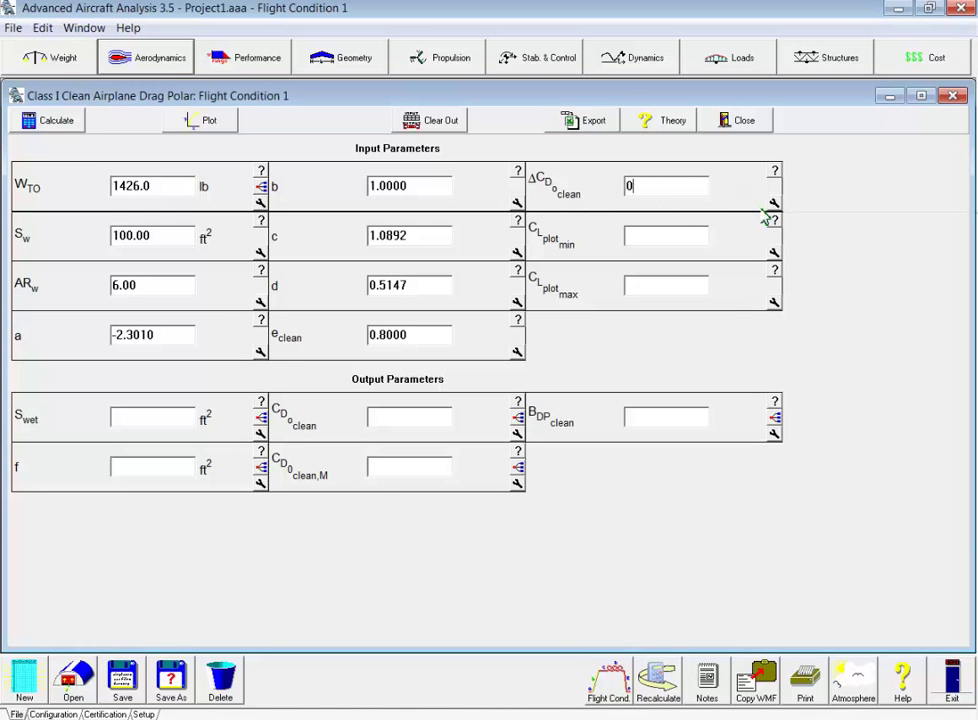
key("Tab")
type("0")
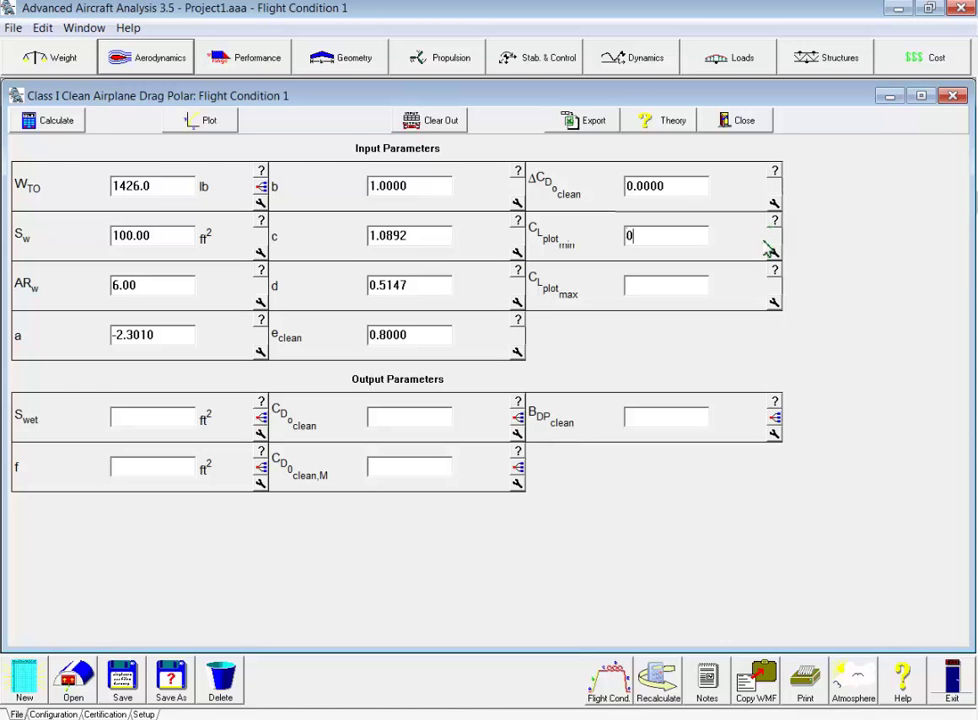
key("Tab")
type("2")
key("Tab")
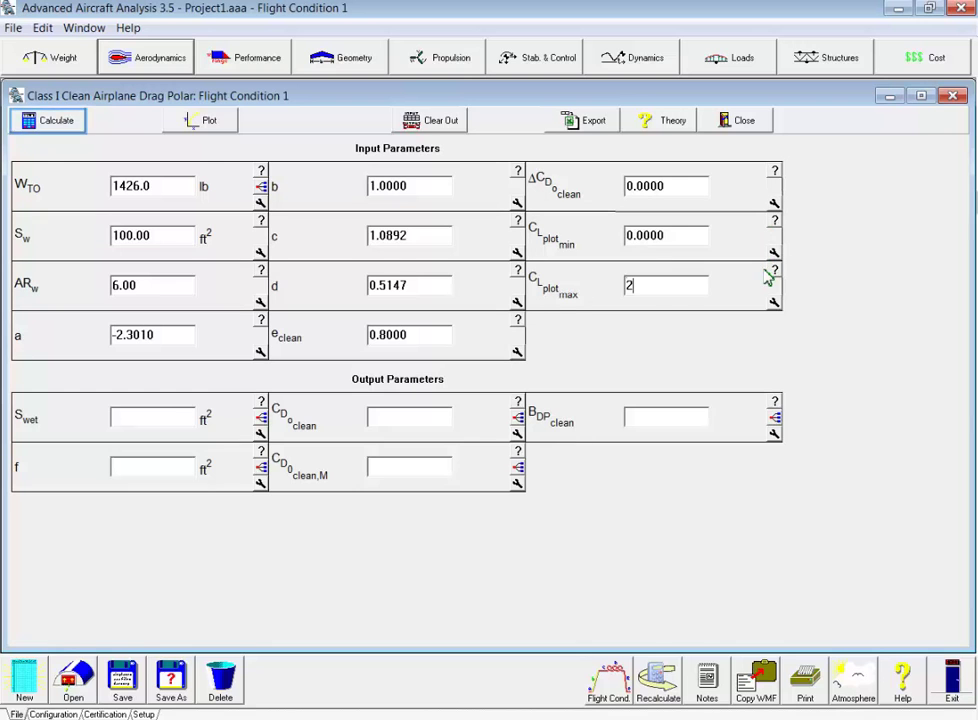
key("shift+Tab")
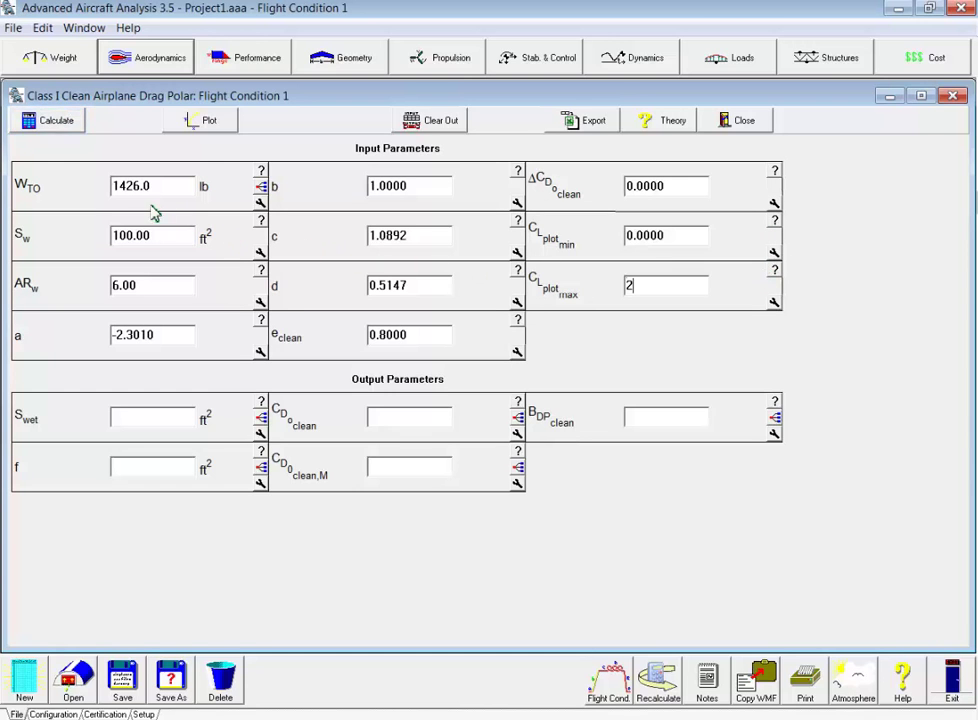
Step: Calculate the clean airplane drag polar, dismiss the resulting equation and close the calculation
left_click(72, 124)
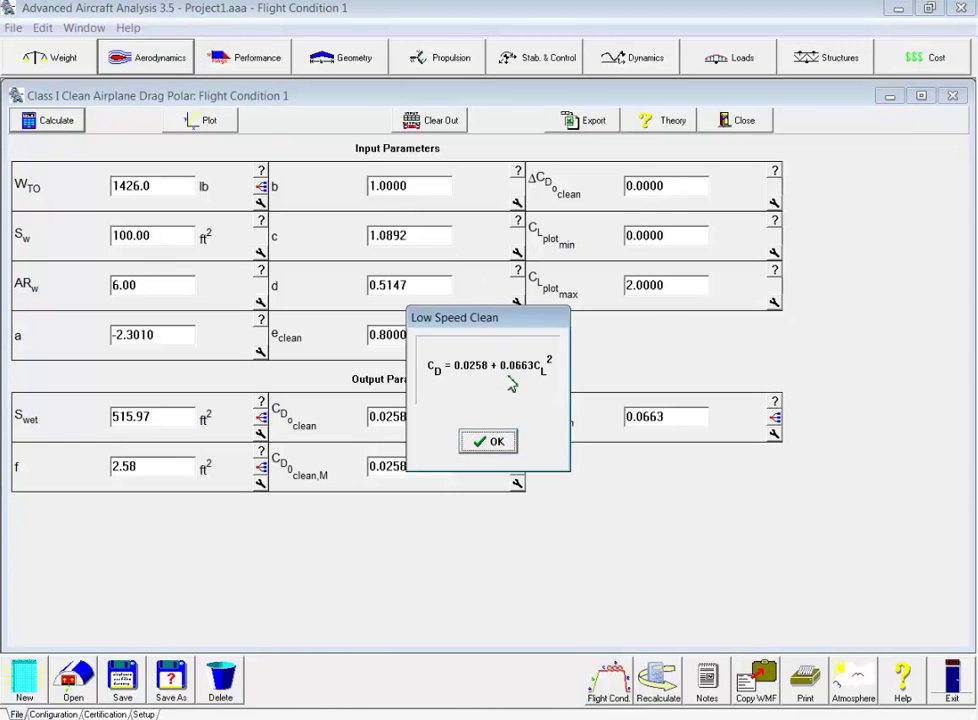
left_click(514, 443)
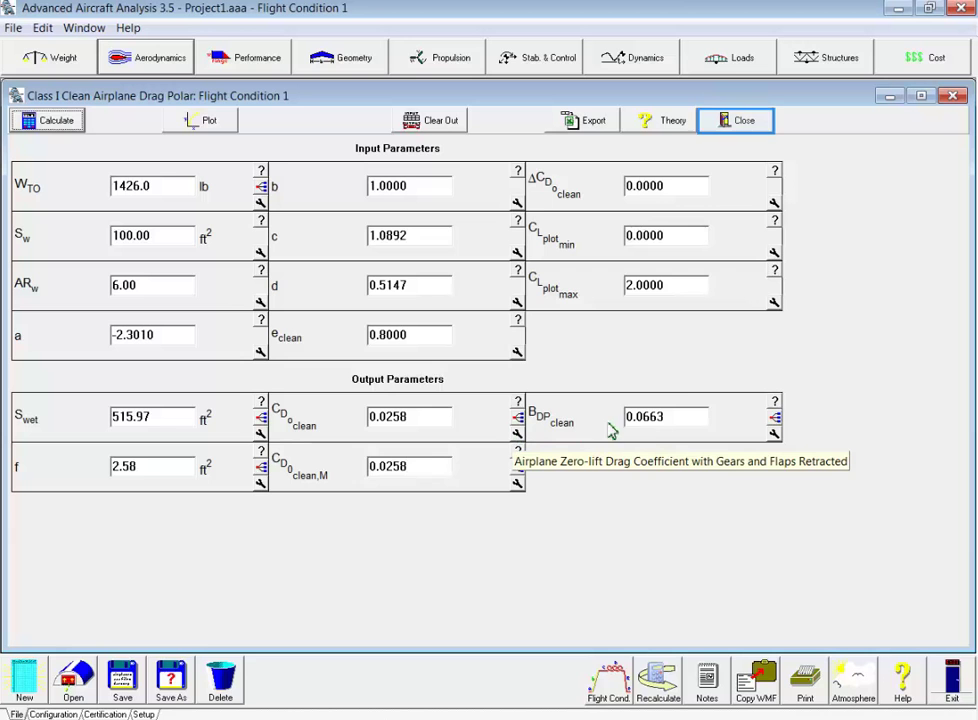
left_click(762, 121)
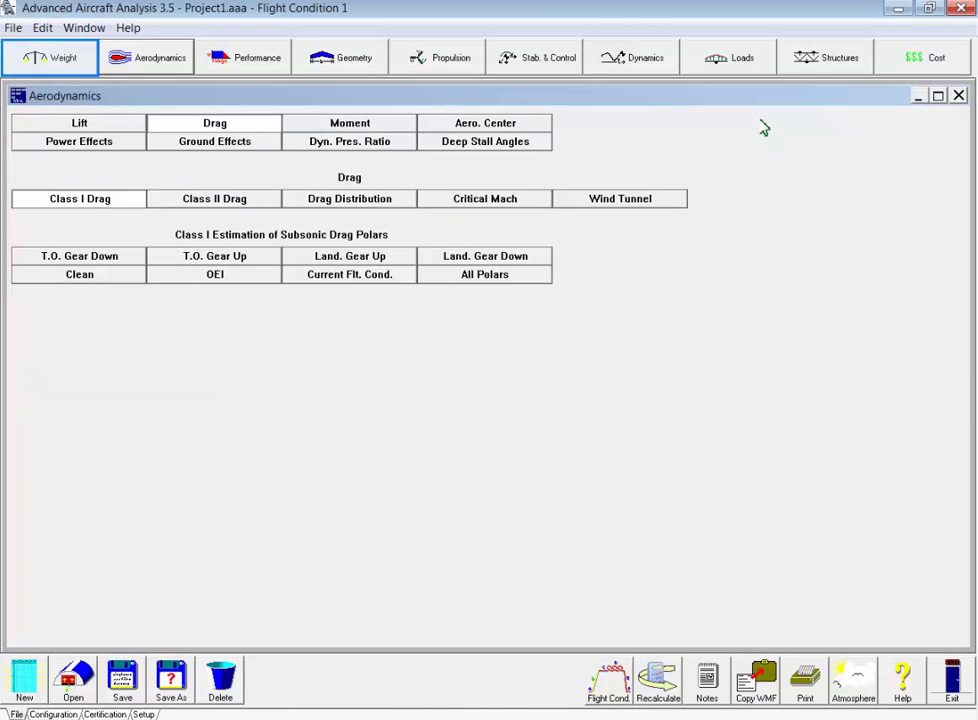
Step: Open the L/D from Weights calculation under weight sizing and set the climb segment's altitude to 8000 ft
left_click(61, 62)
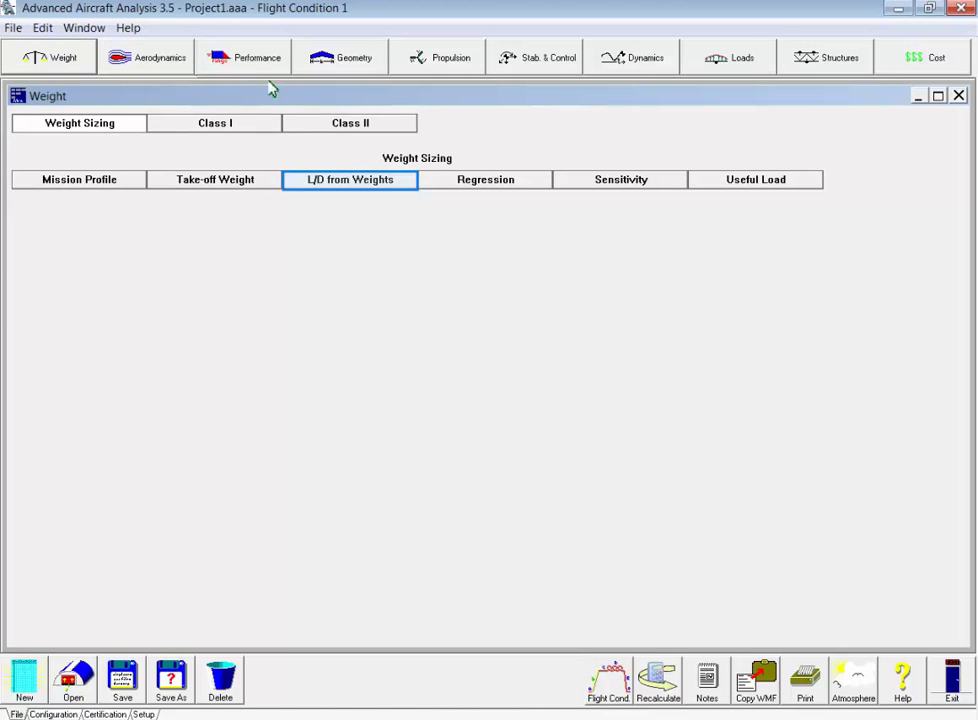
left_click(383, 190)
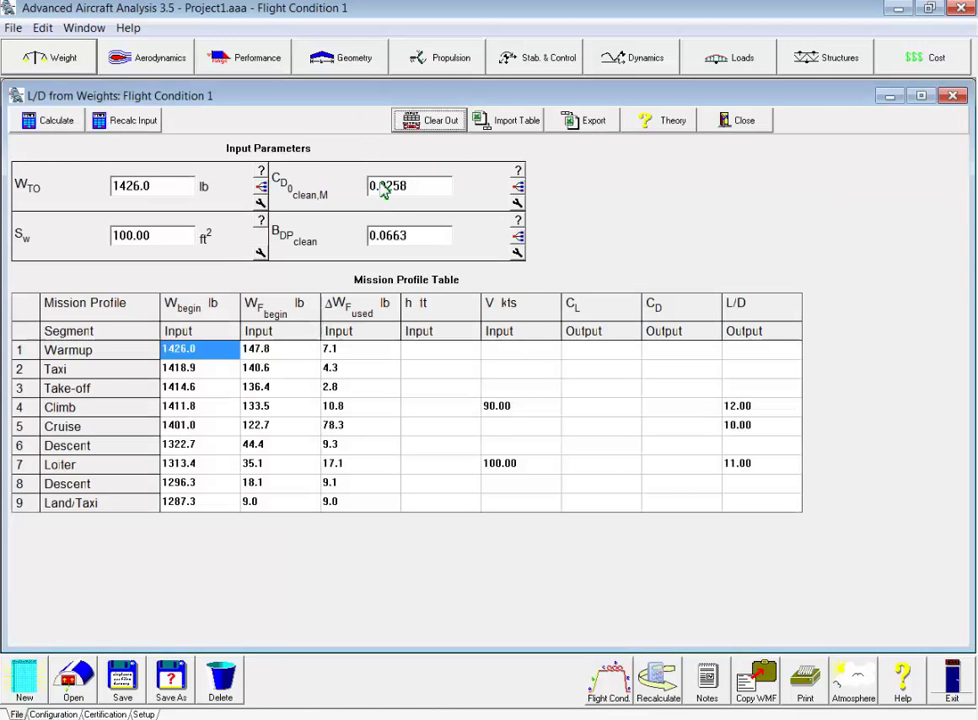
left_click(446, 409)
type("8000")
key("Return")
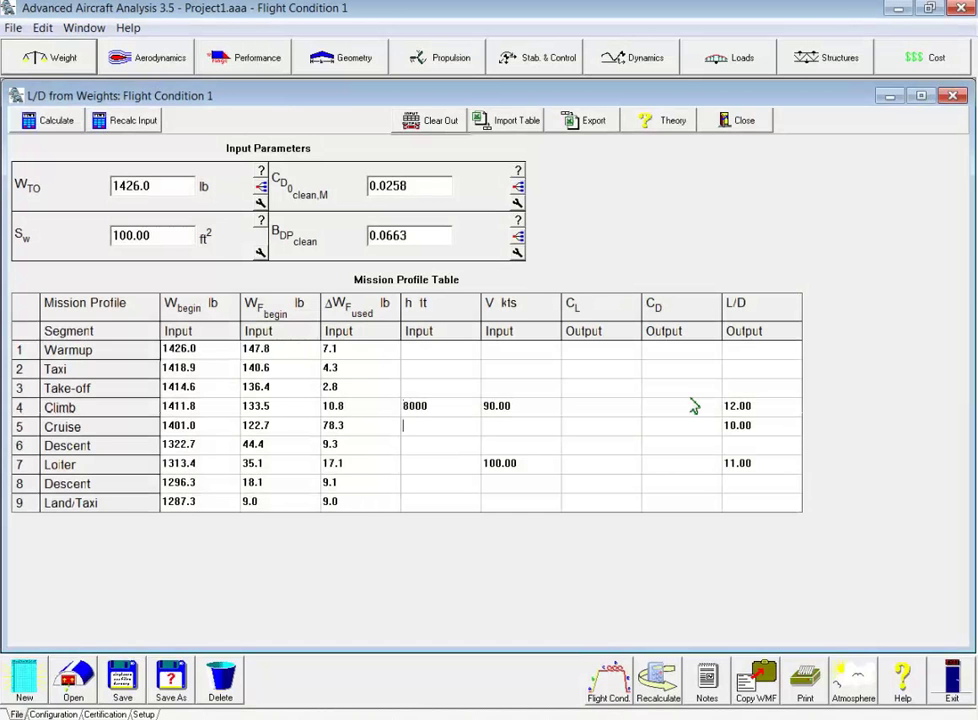
Step: Set the cruise segment's altitude to 8000 ft and speed to 125 kts, and the loiter segment's altitude to 1500 ft
type("8000")
left_click(524, 429)
type("125")
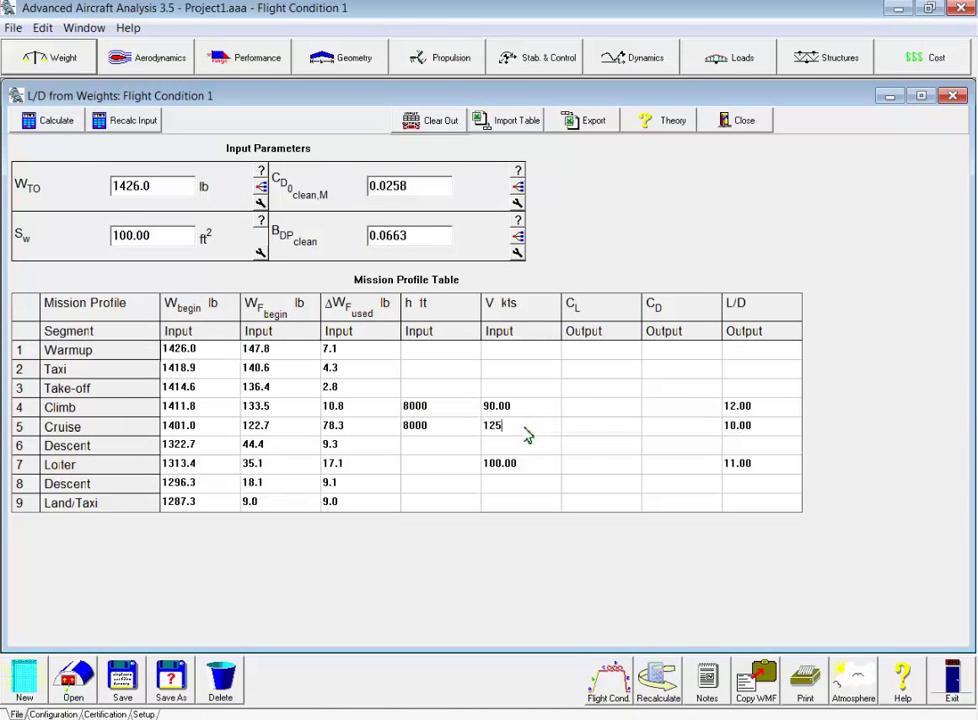
left_click(443, 470)
type("1500")
key("Tab")
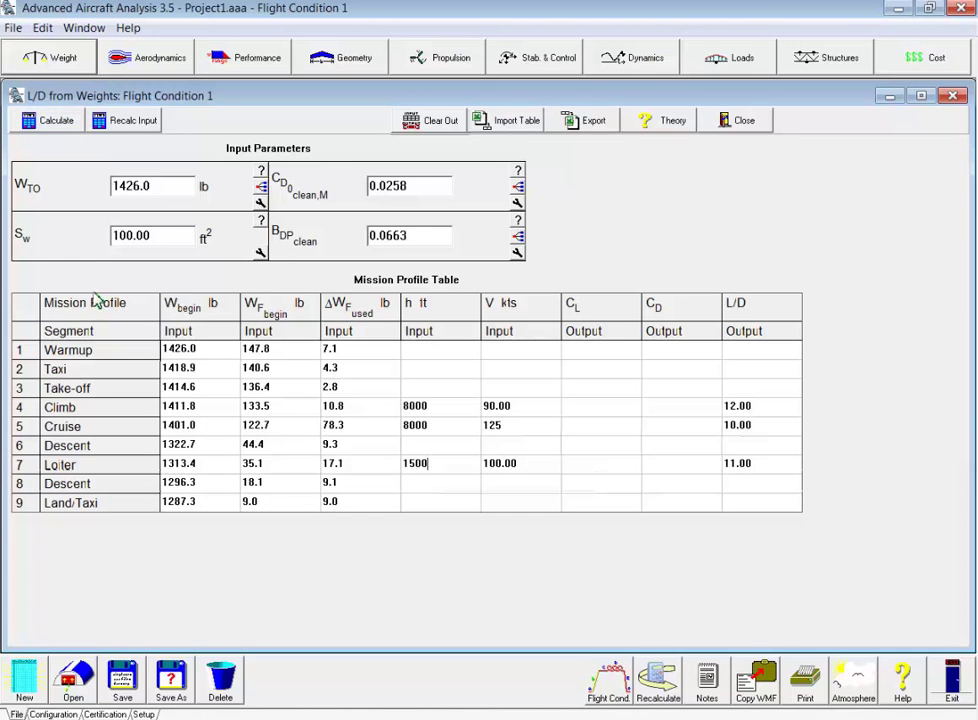
Step: Calculate the mission segments' lift-to-drag ratios, recalculate the input weights with them and close the calculation
left_click(58, 121)
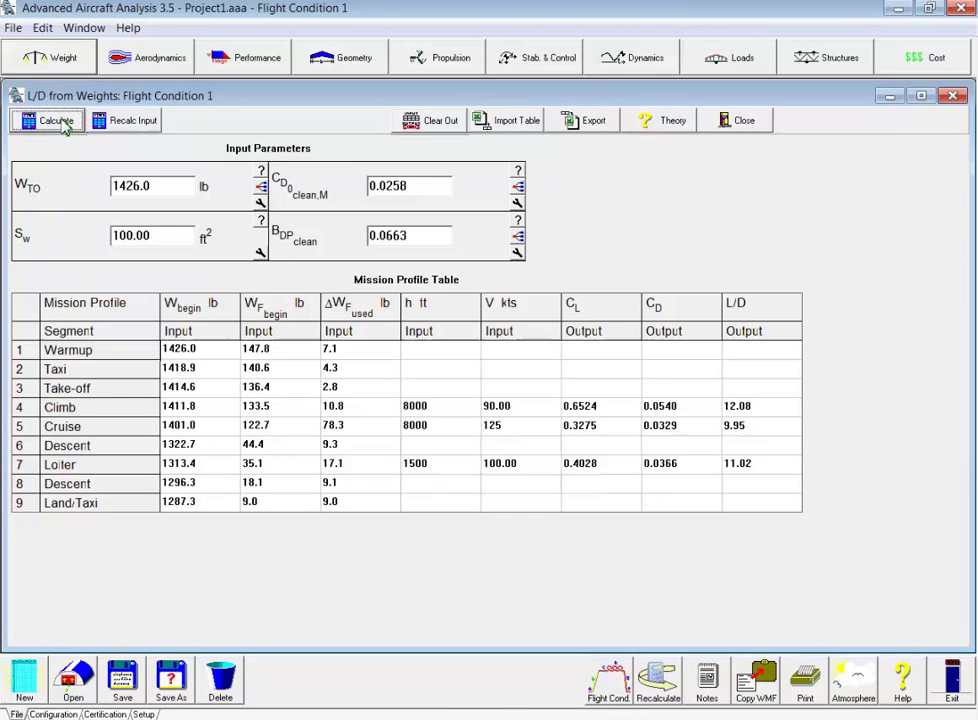
key("Tab")
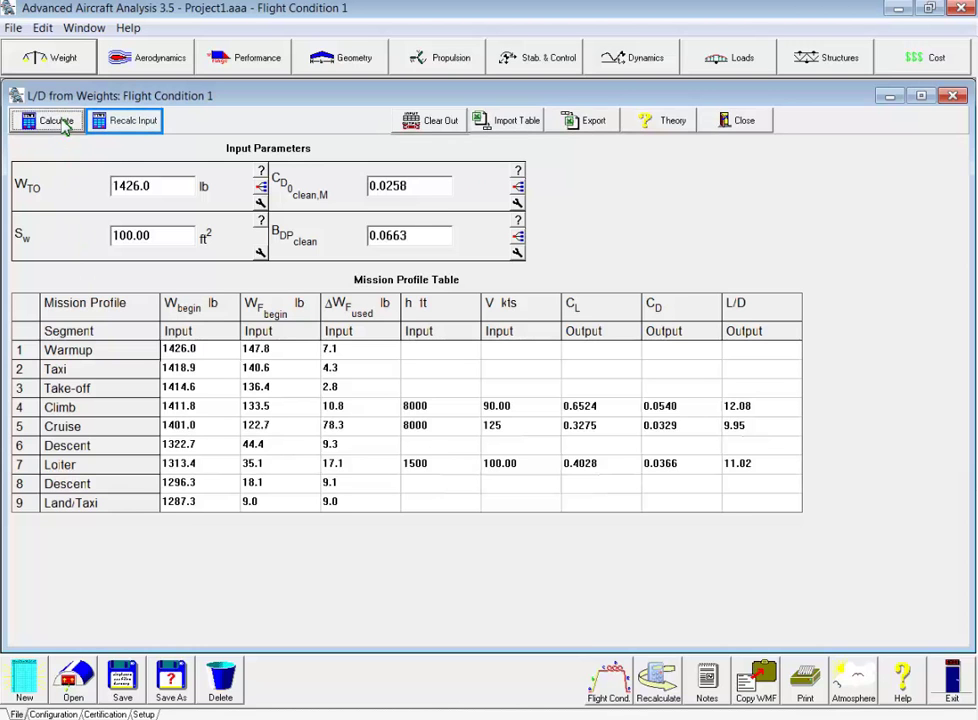
left_click(127, 124)
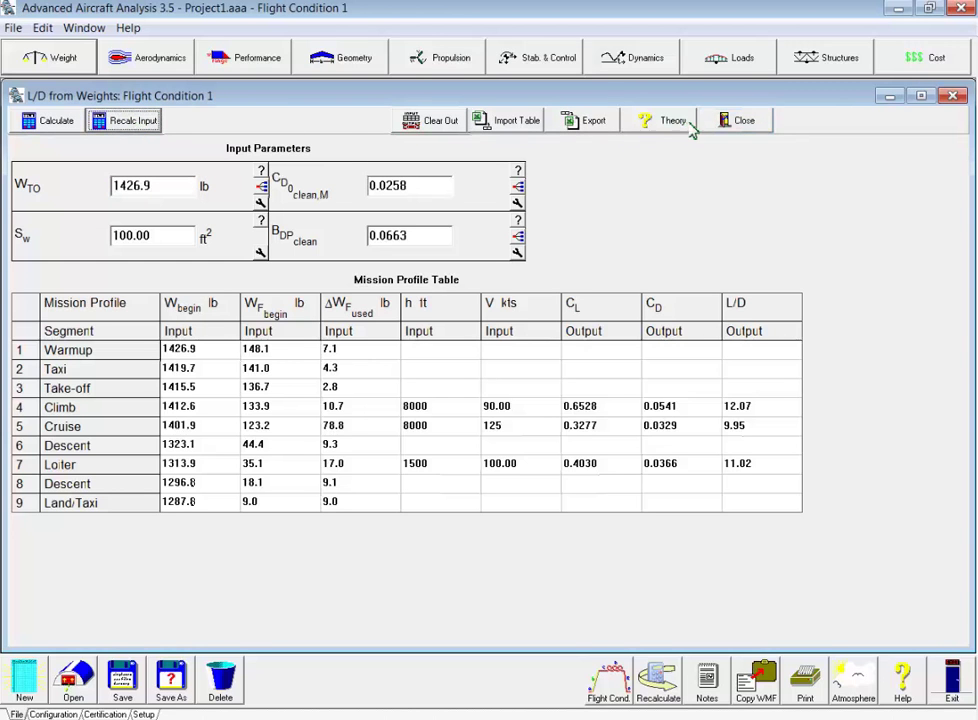
left_click(737, 121)
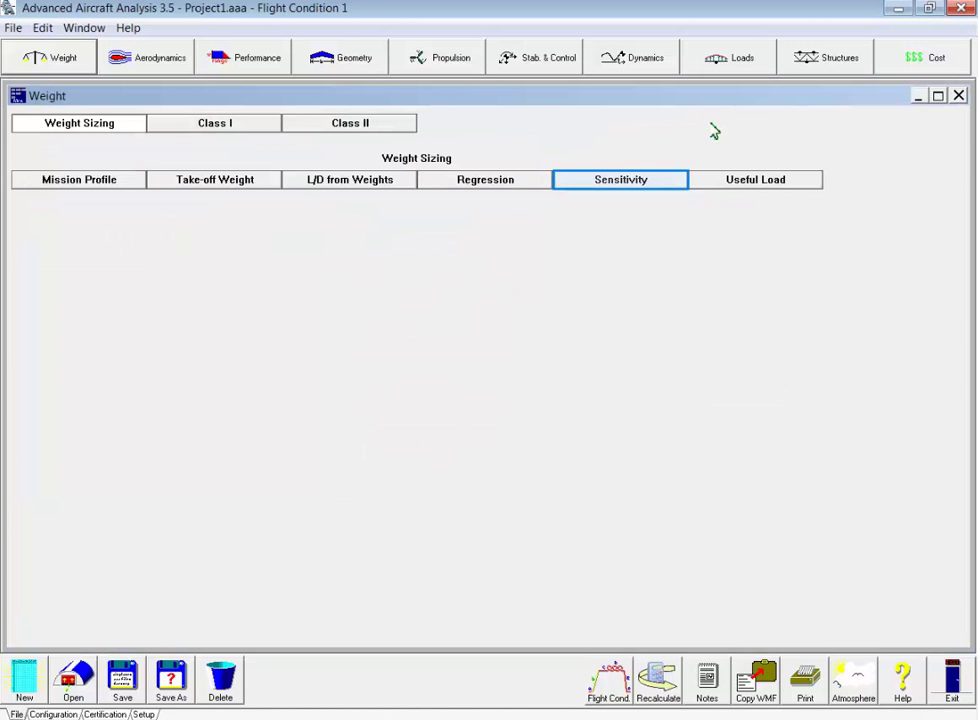
Step: Calculate the take-off weight sensitivities and growth factors for the mission profile and close the study
left_click(584, 186)
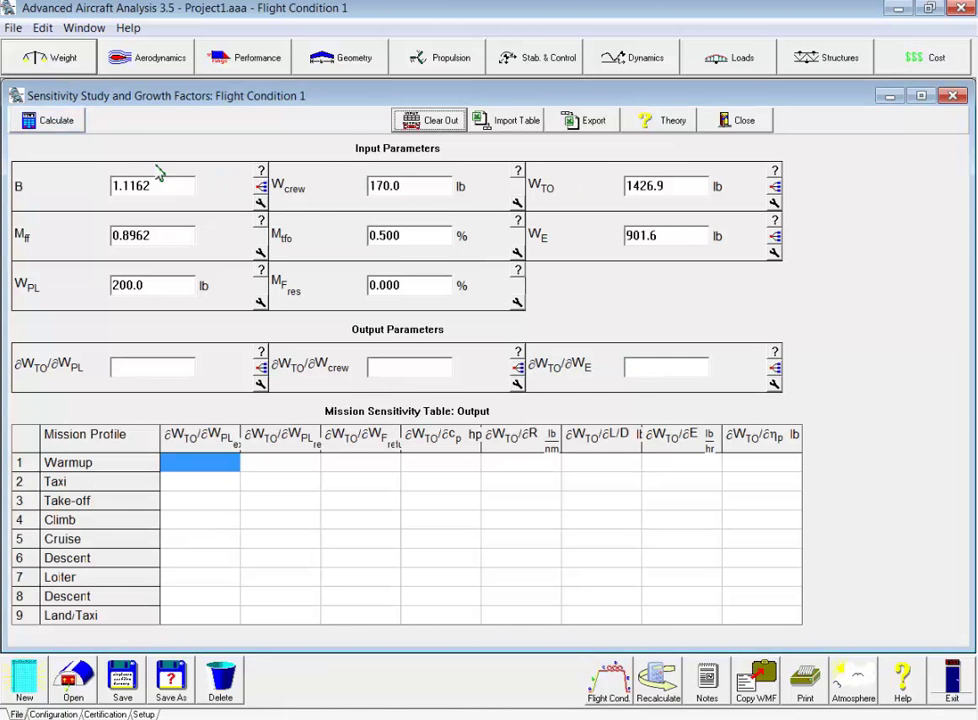
left_click(48, 129)
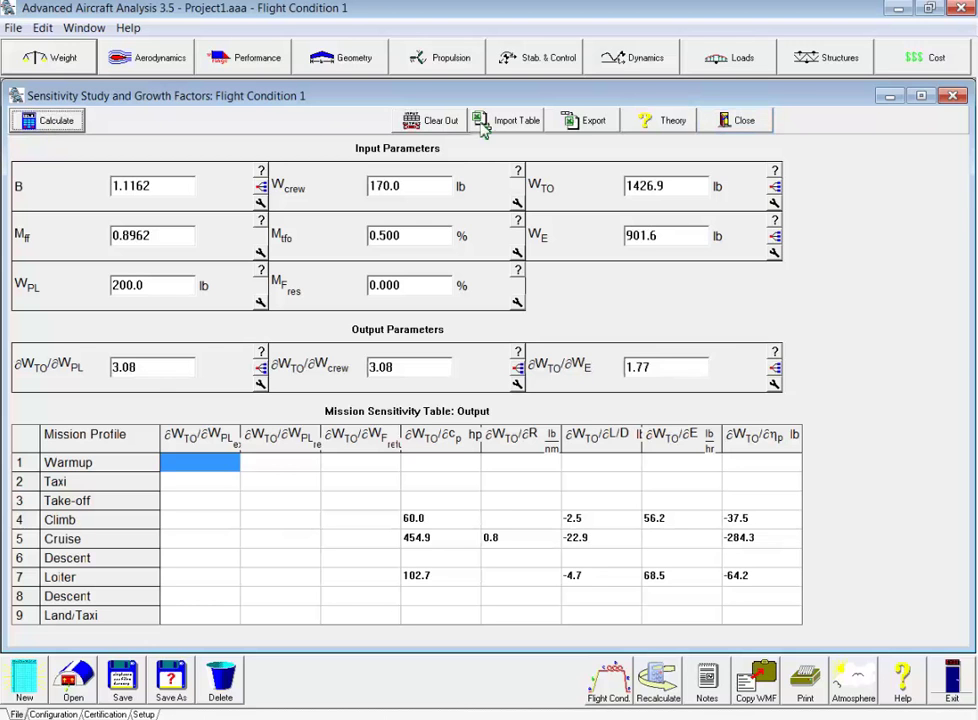
left_click(728, 125)
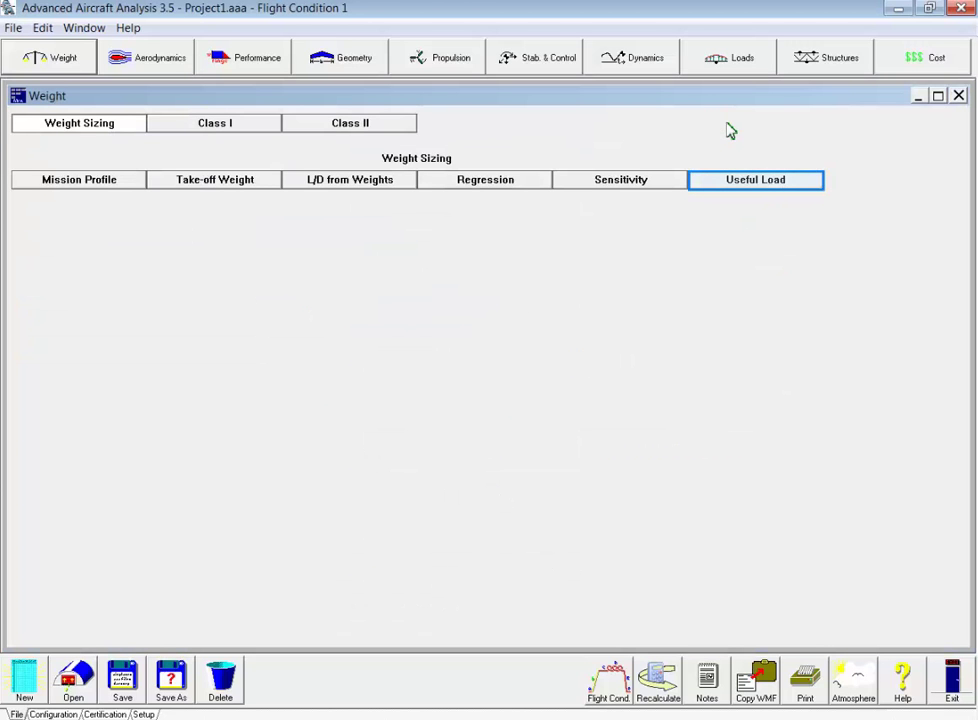
Step: Calculate the useful load sizing table, and close the calculation along with the Weight and Aerodynamics modules
left_click(719, 183)
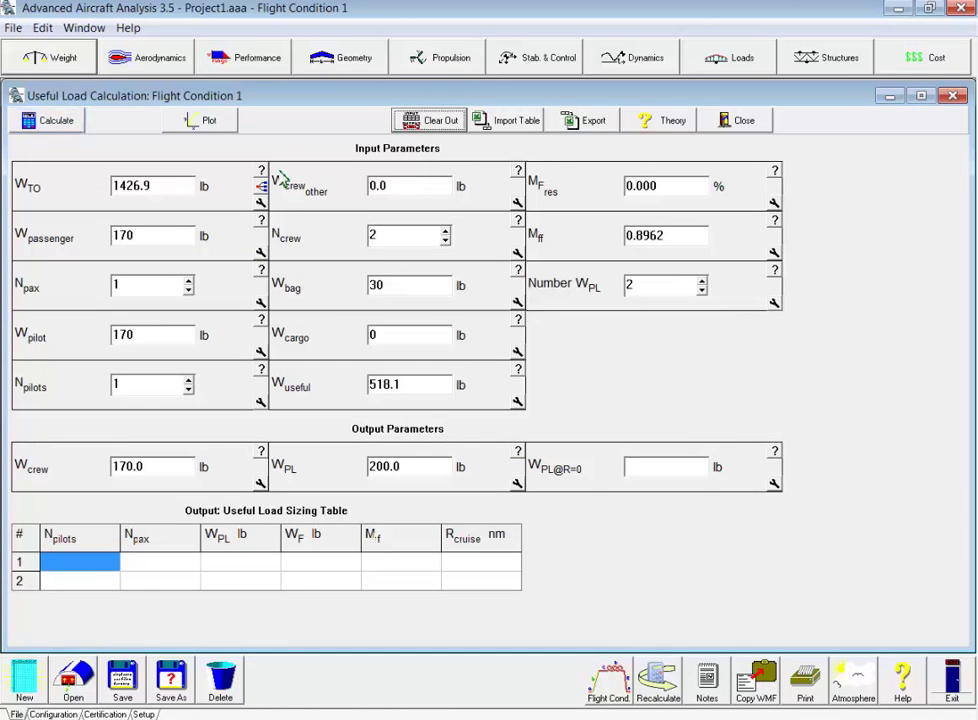
left_click(54, 127)
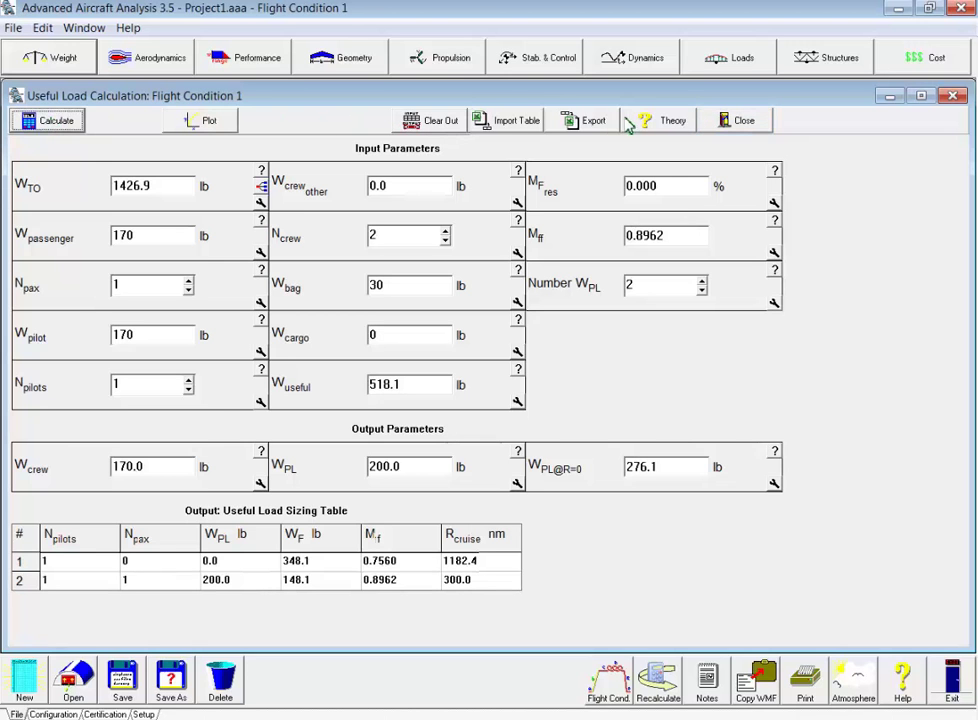
left_click(720, 128)
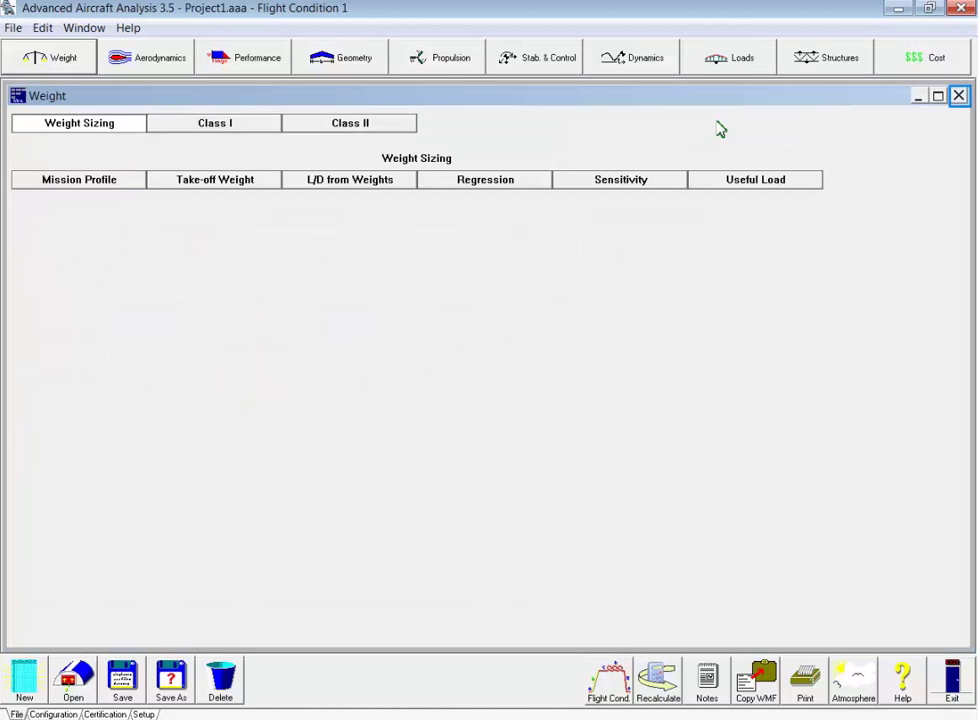
left_click(959, 96)
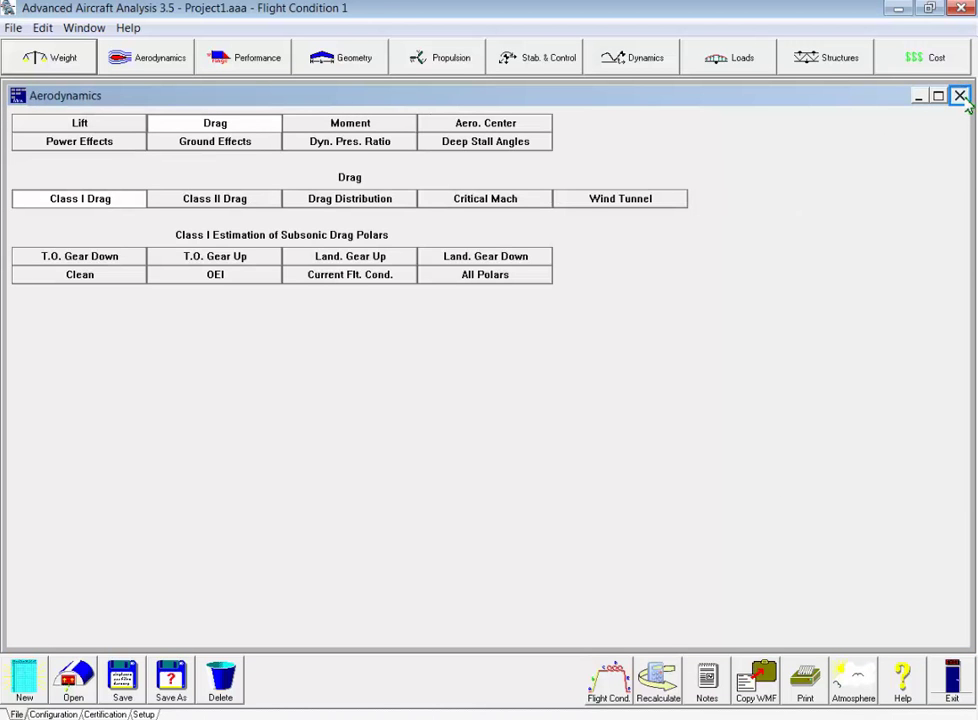
left_click(959, 96)
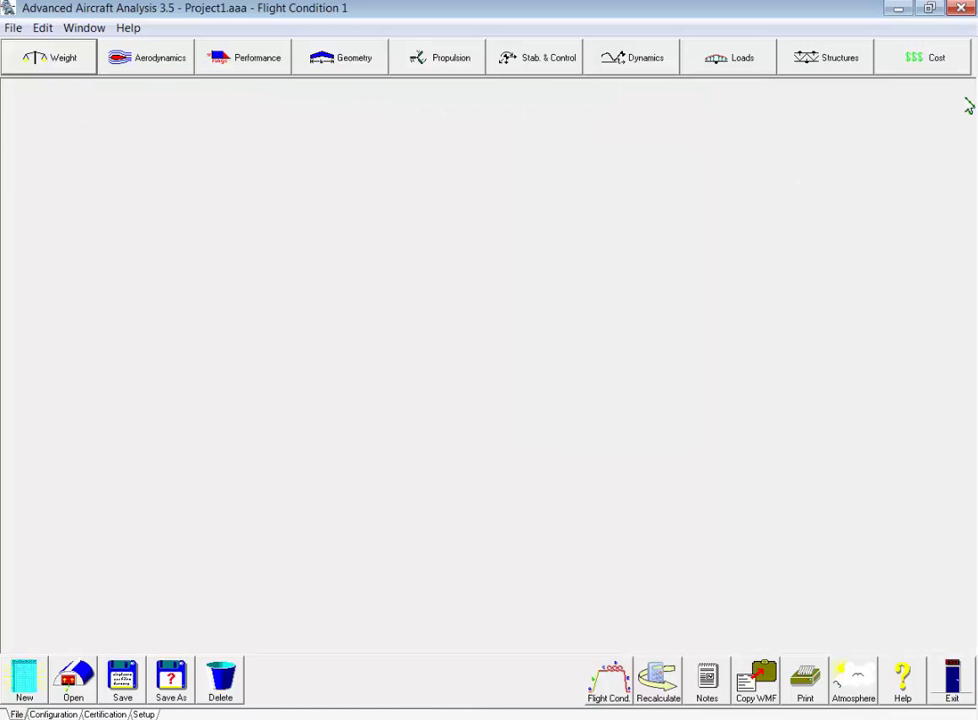